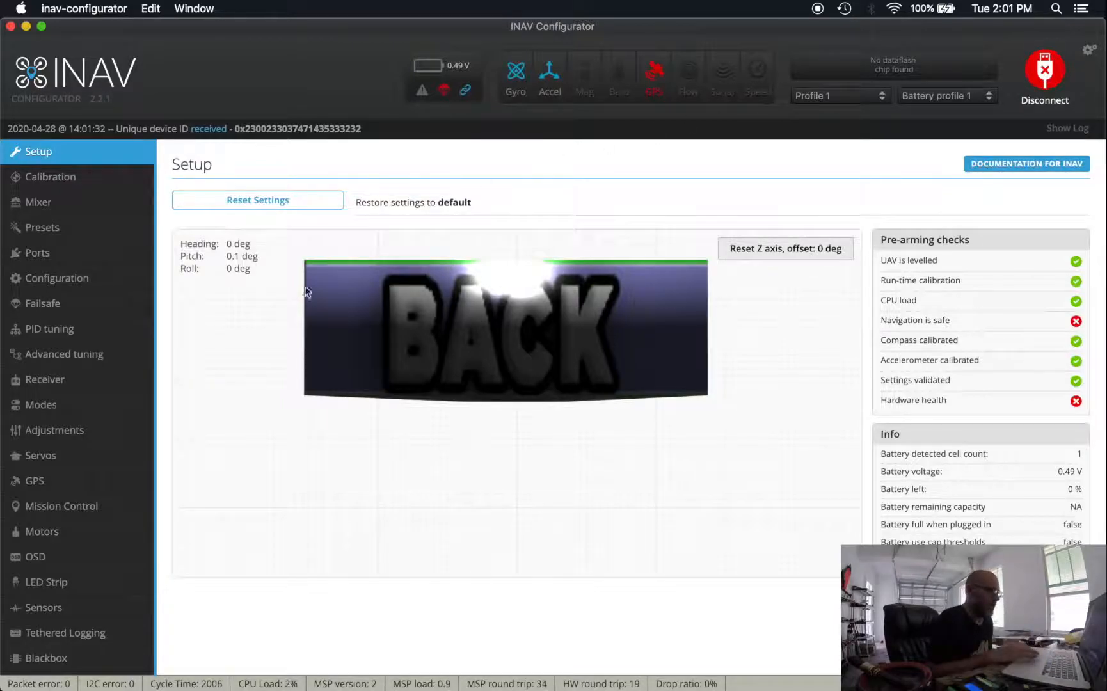
# Query the flight controller's firmware version by running the version command in the CLI
pyautogui.scroll(-1, 117, 391)
pyautogui.click(50, 665)
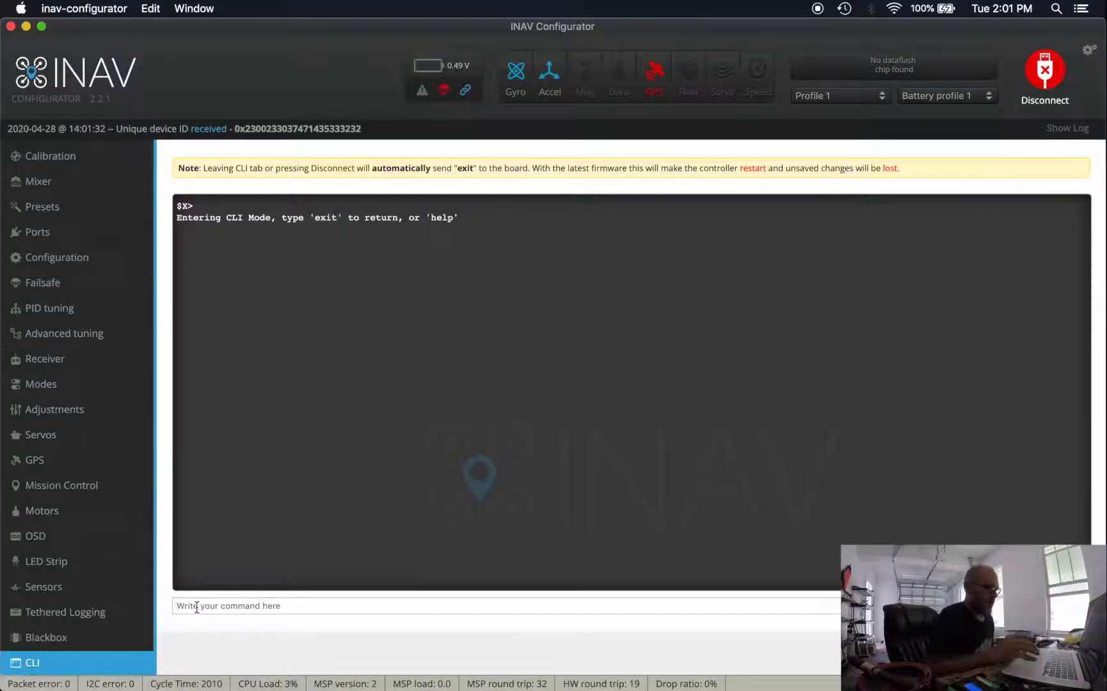
pyautogui.write('ve')
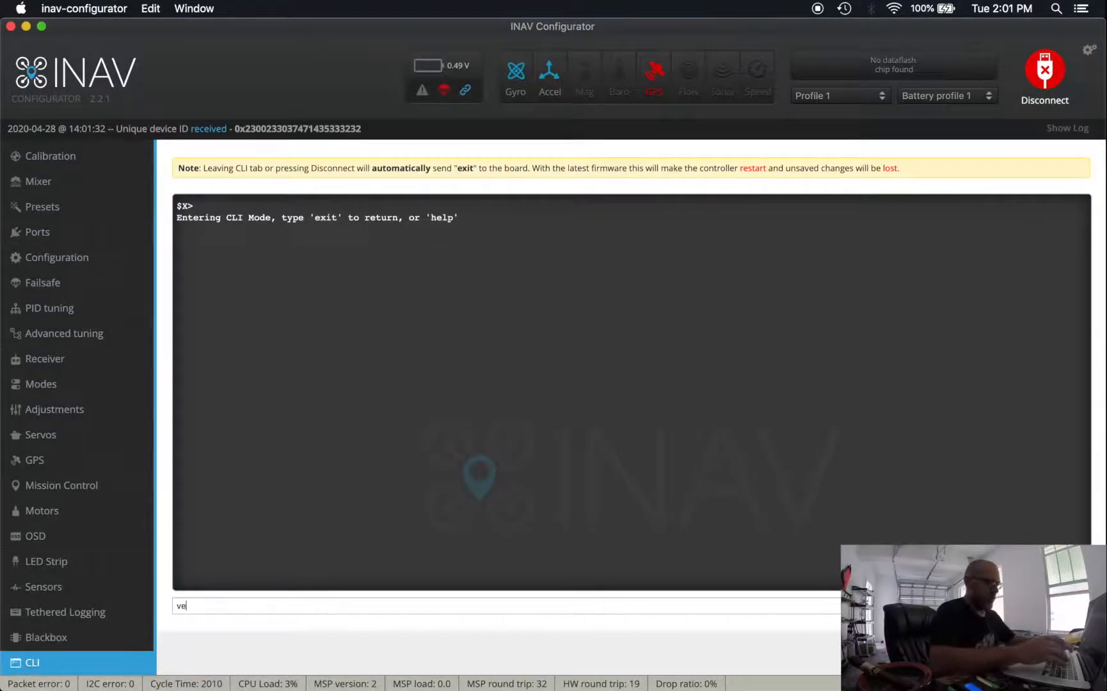
pyautogui.write('rsion')
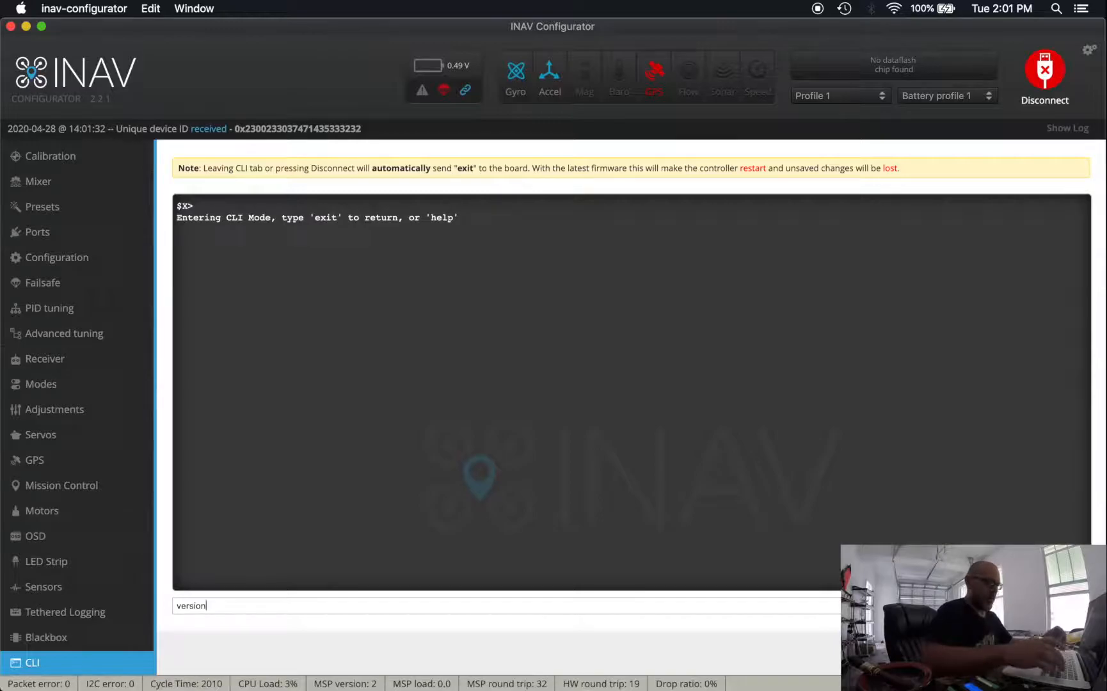
pyautogui.press('Return')
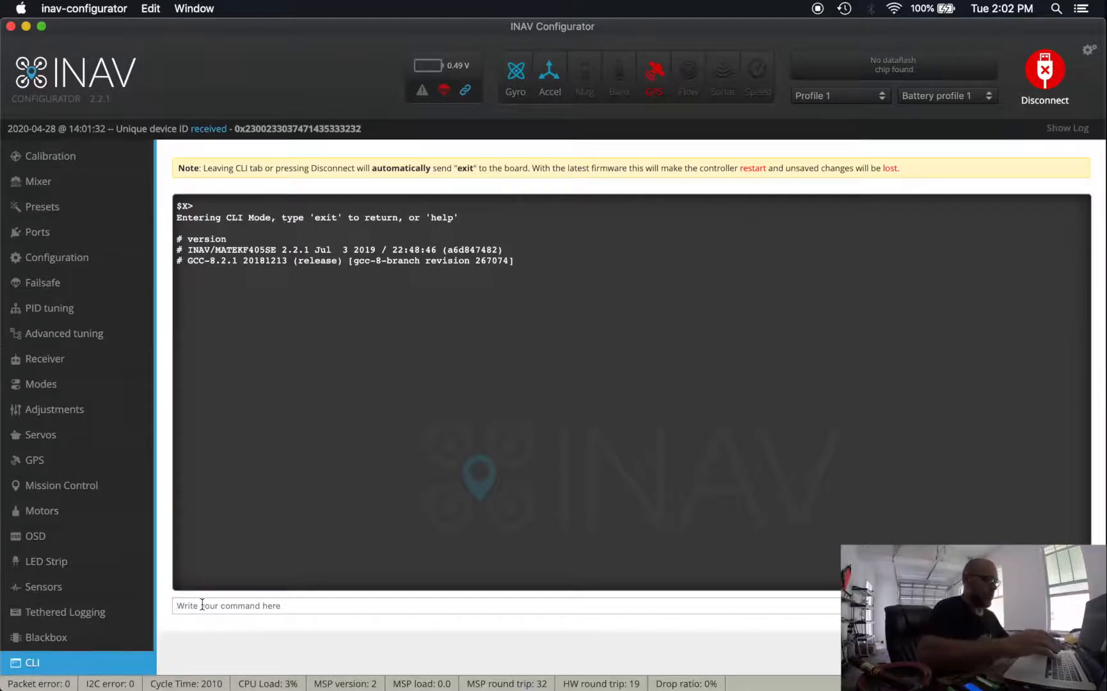
# Output the flight controller's complete configuration with the dump all command
pyautogui.write('dump a')
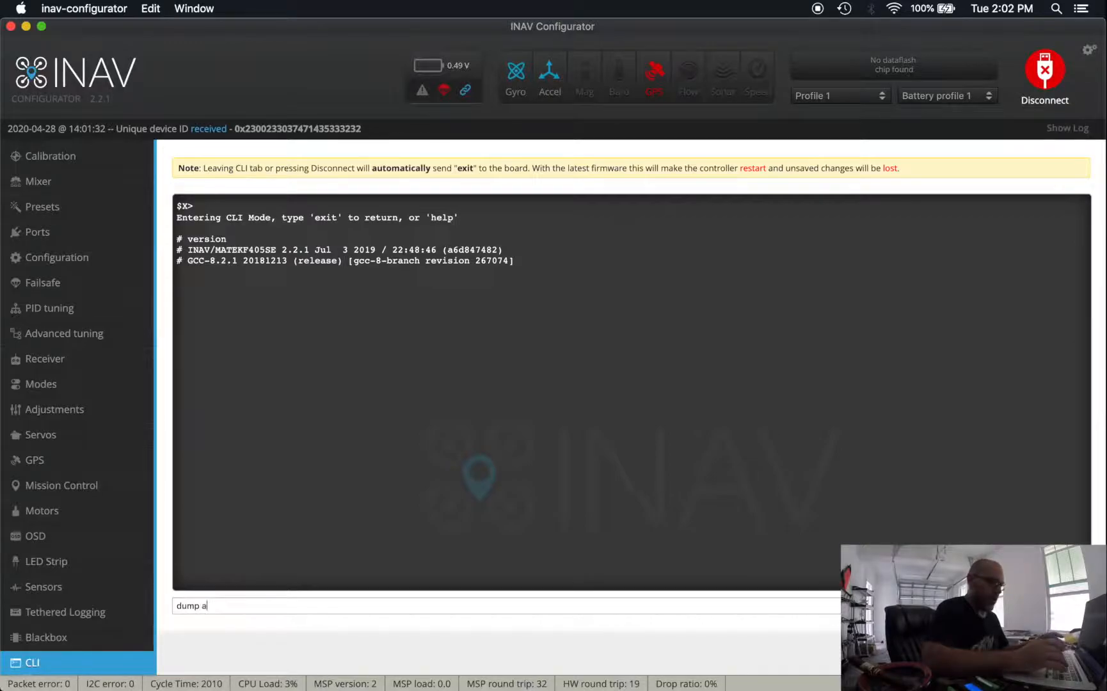
pyautogui.write('ll')
pyautogui.press('Return')
pyautogui.write('osd_layout')
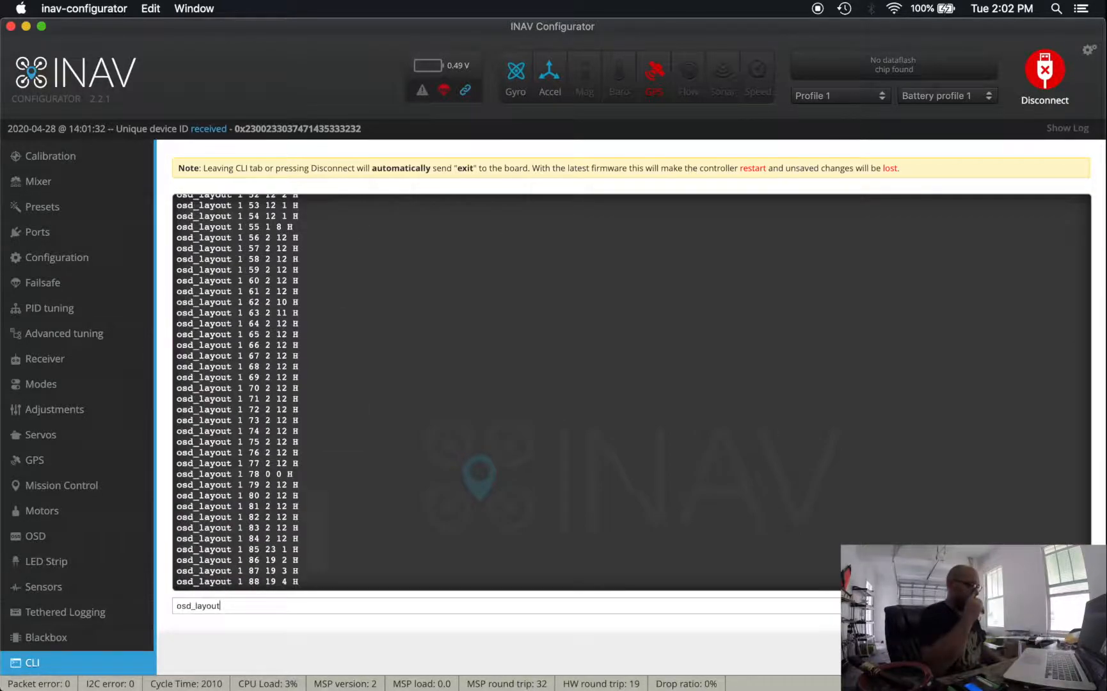
pyautogui.press('Return')
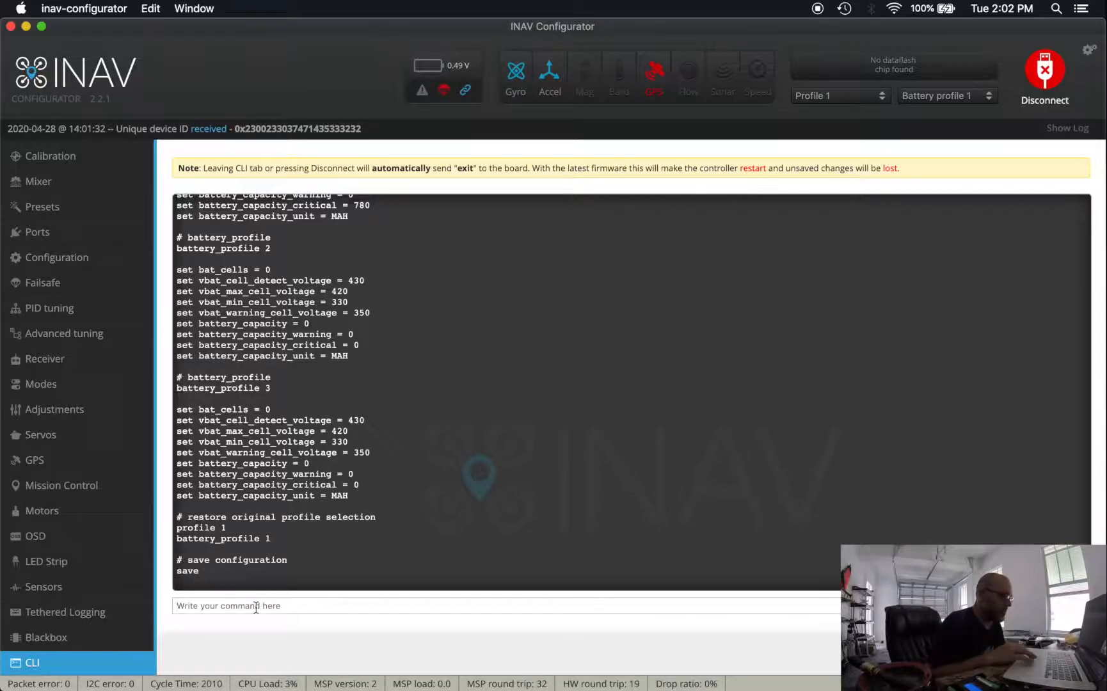
# Copy the entire dump all output, through its closing save line, into a new blank TextEdit document
pyautogui.scroll(15, 240, 575)
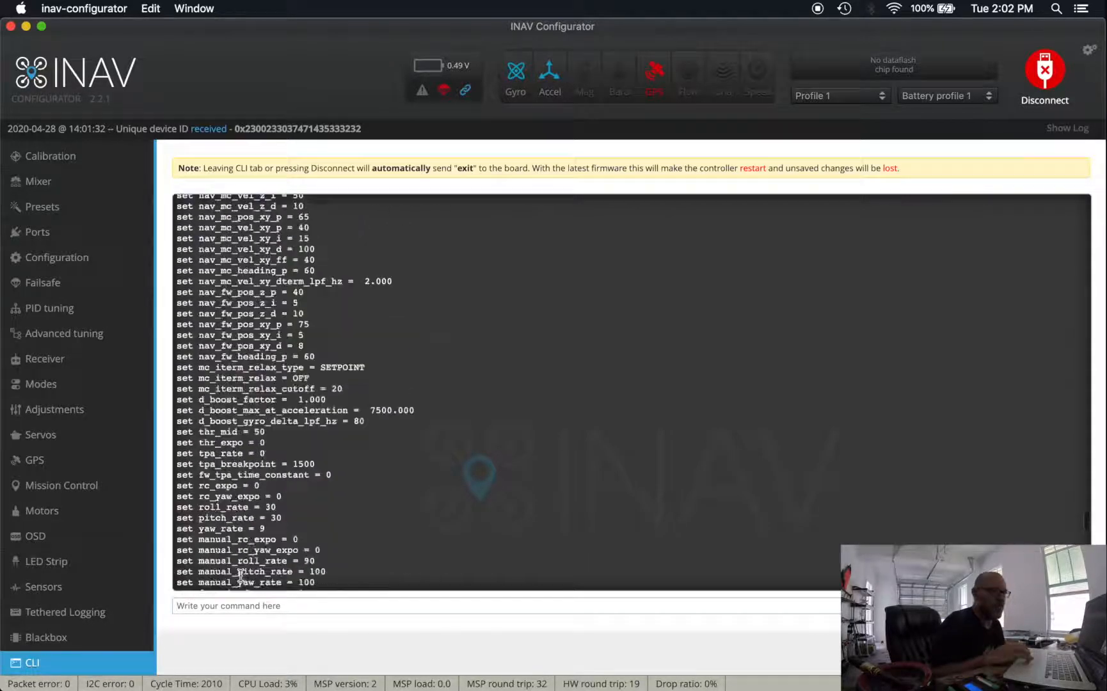
pyautogui.scroll(20, 241, 575)
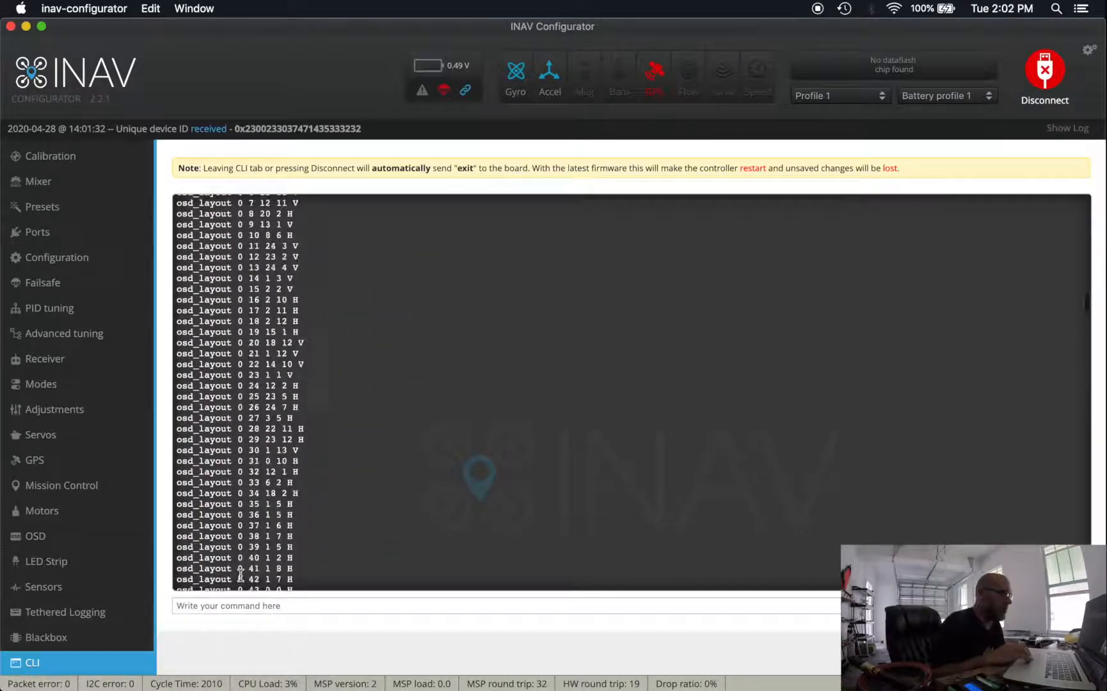
pyautogui.scroll(20, 241, 576)
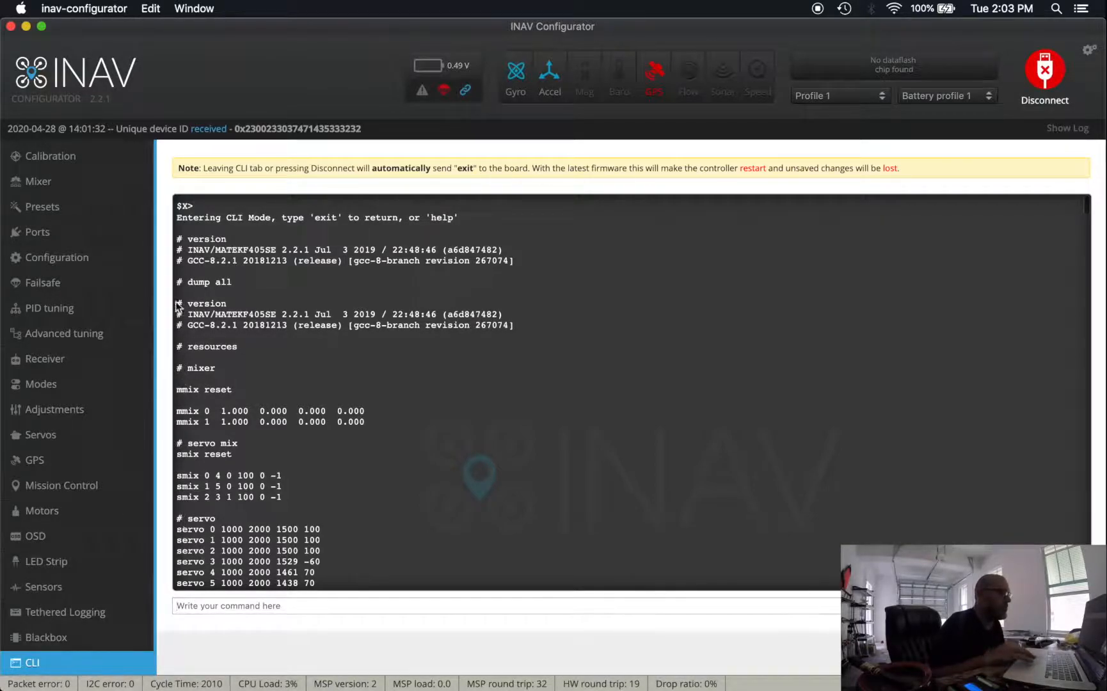
pyautogui.moveTo(178, 285); pyautogui.dragTo(379, 583)
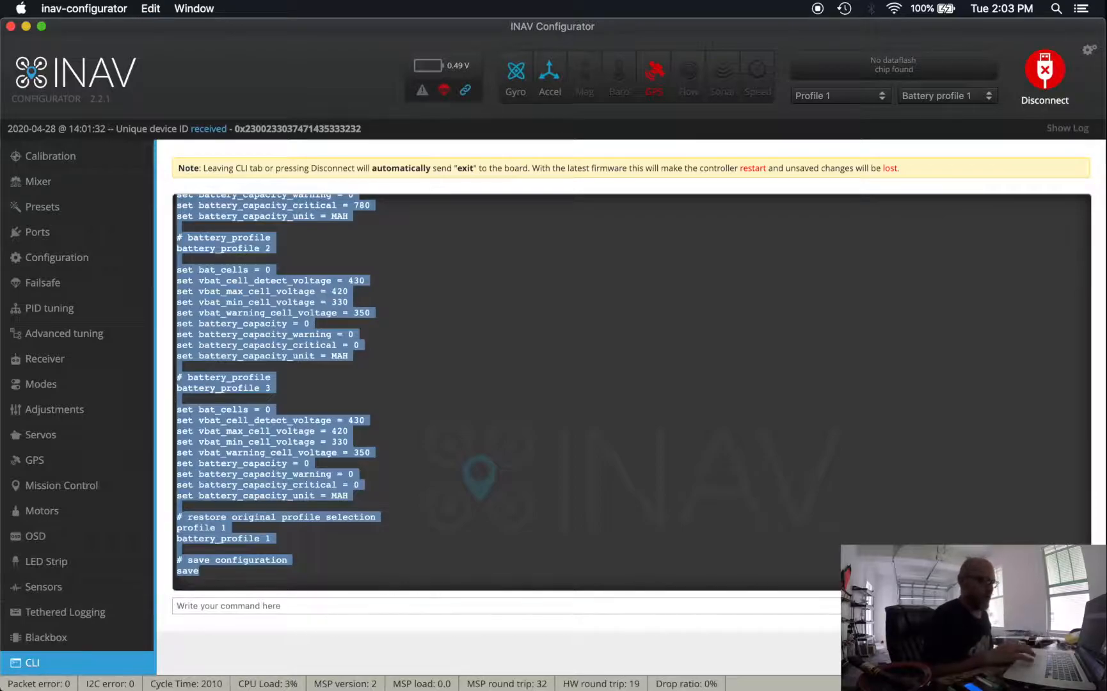
pyautogui.moveTo(674, 680)
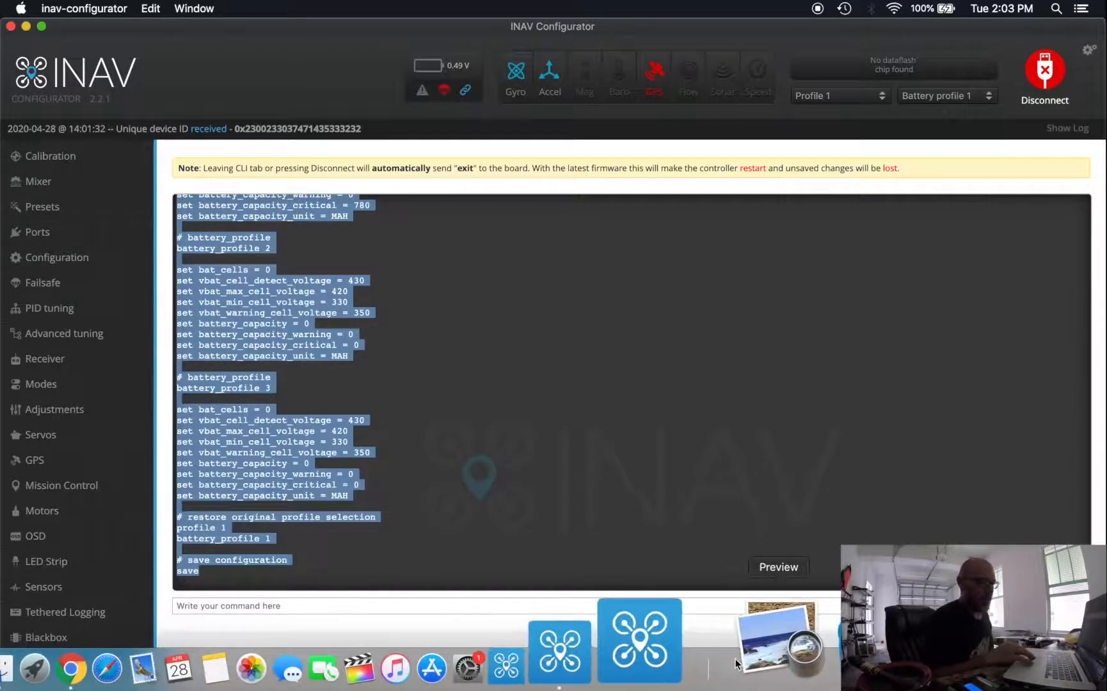
pyautogui.click(921, 659)
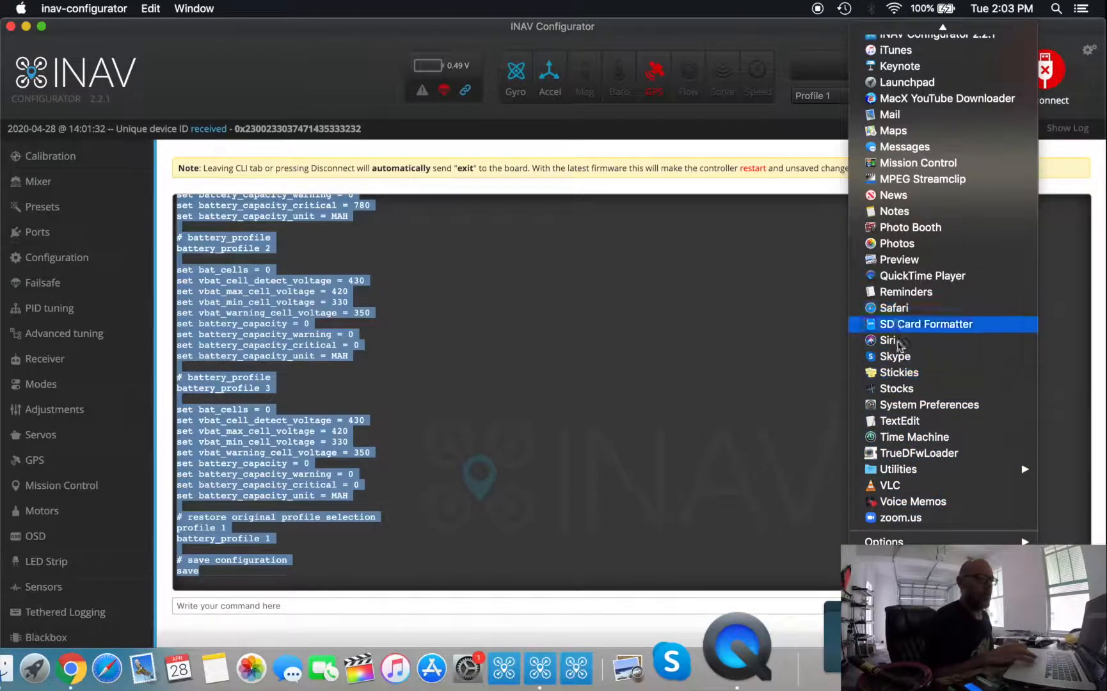
pyautogui.click(899, 422)
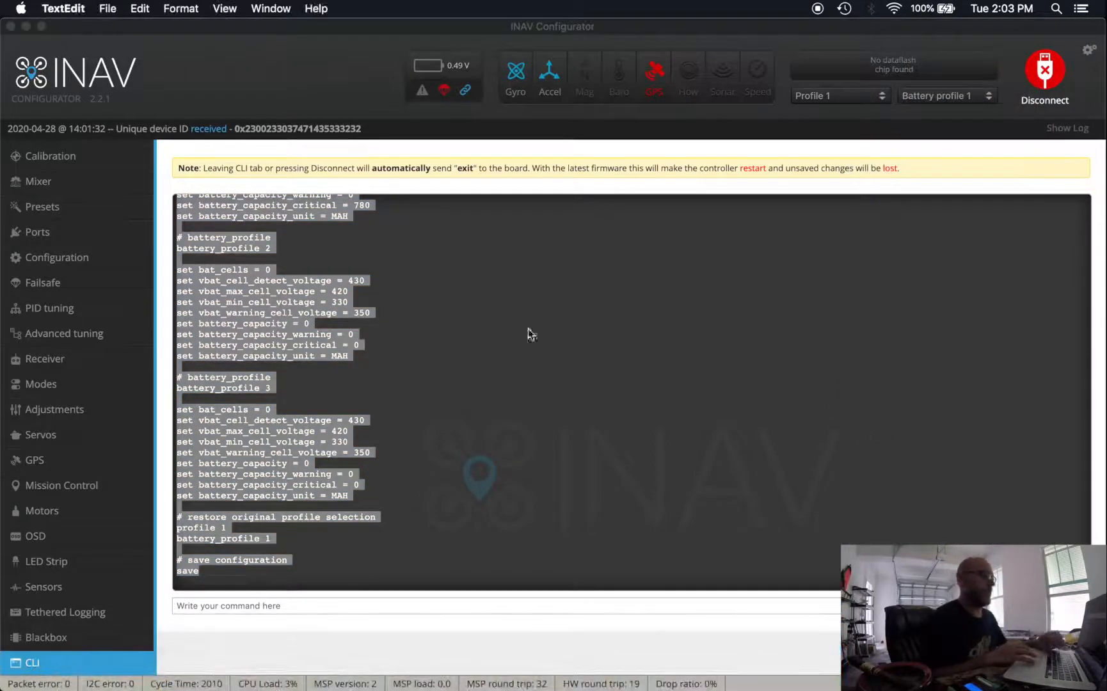
pyautogui.click(313, 430)
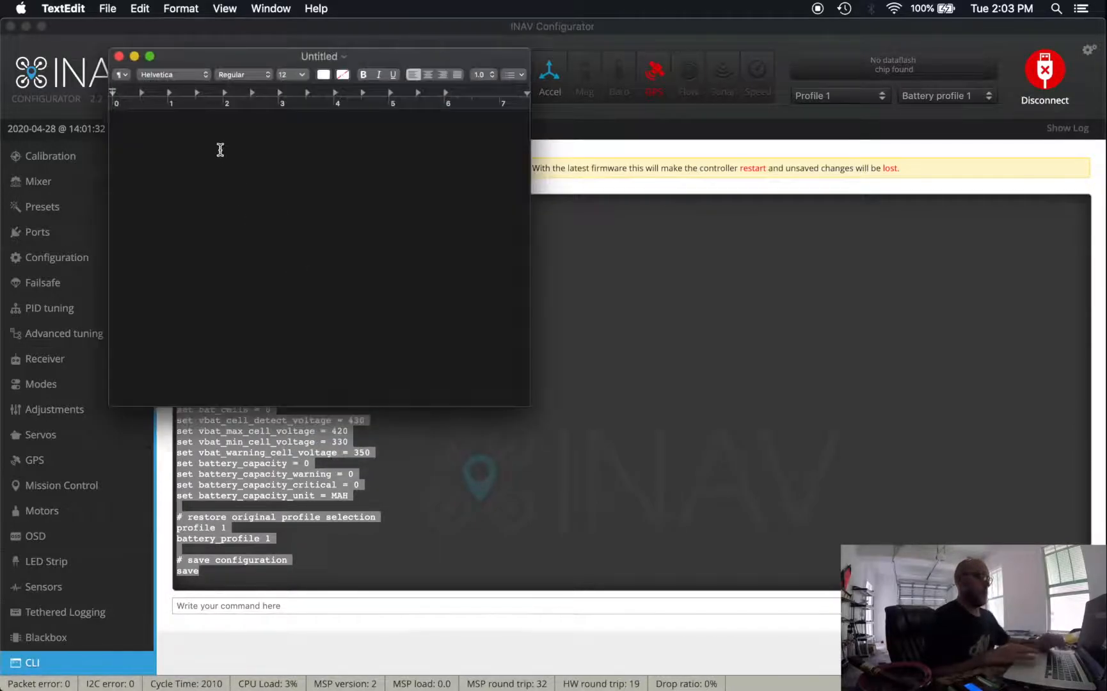
pyautogui.press('super+v')
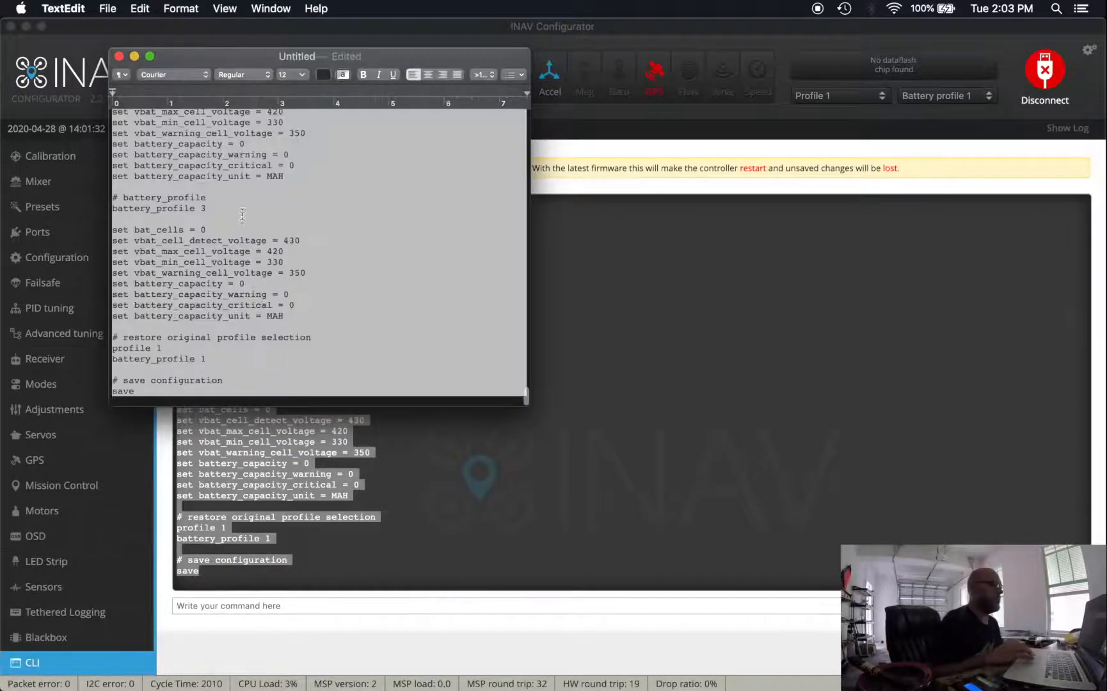
# Save the pasted configuration document under the name "MD Bommer 2.2.1 dump all"
pyautogui.scroll(5, 228, 160)
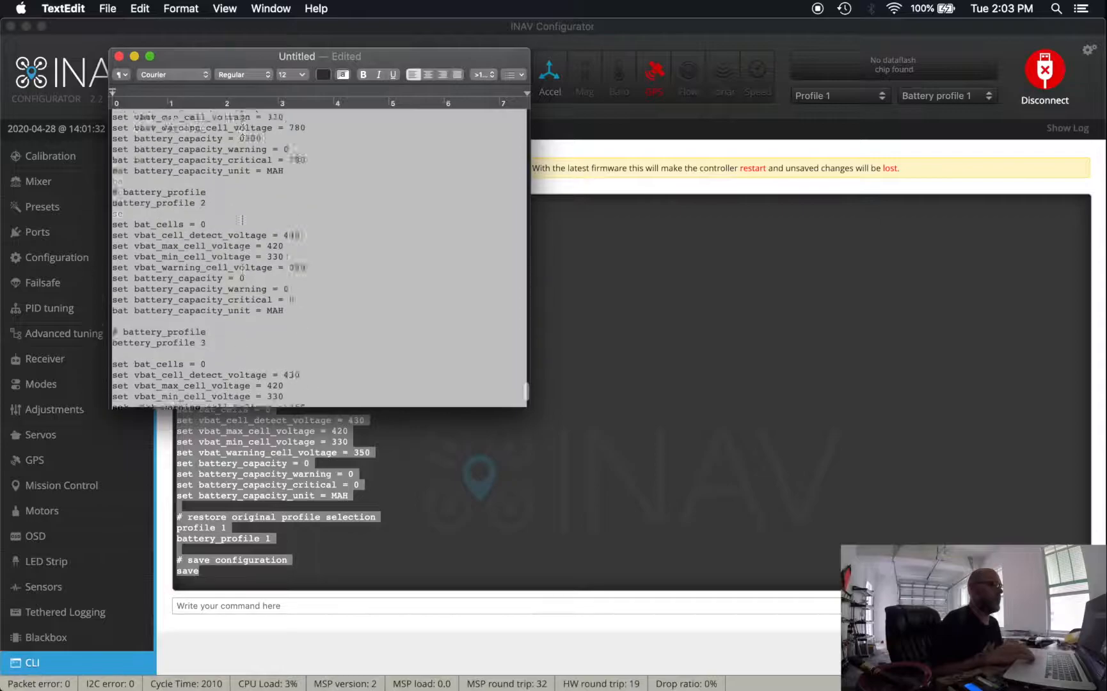
pyautogui.click(372, 57)
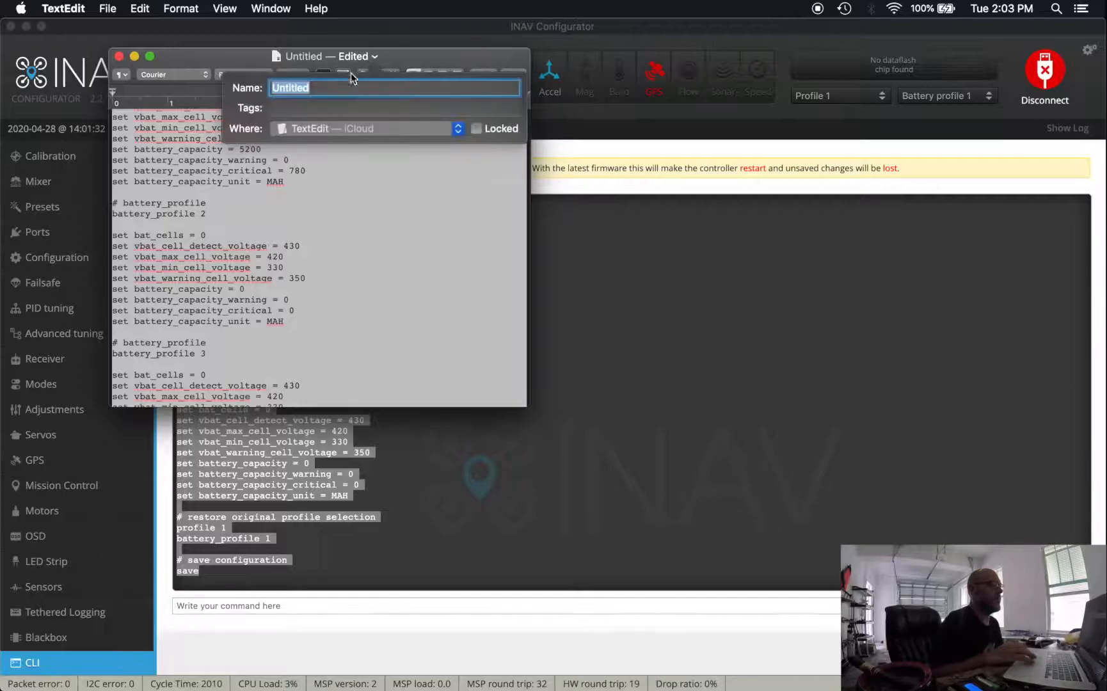
pyautogui.write('MD')
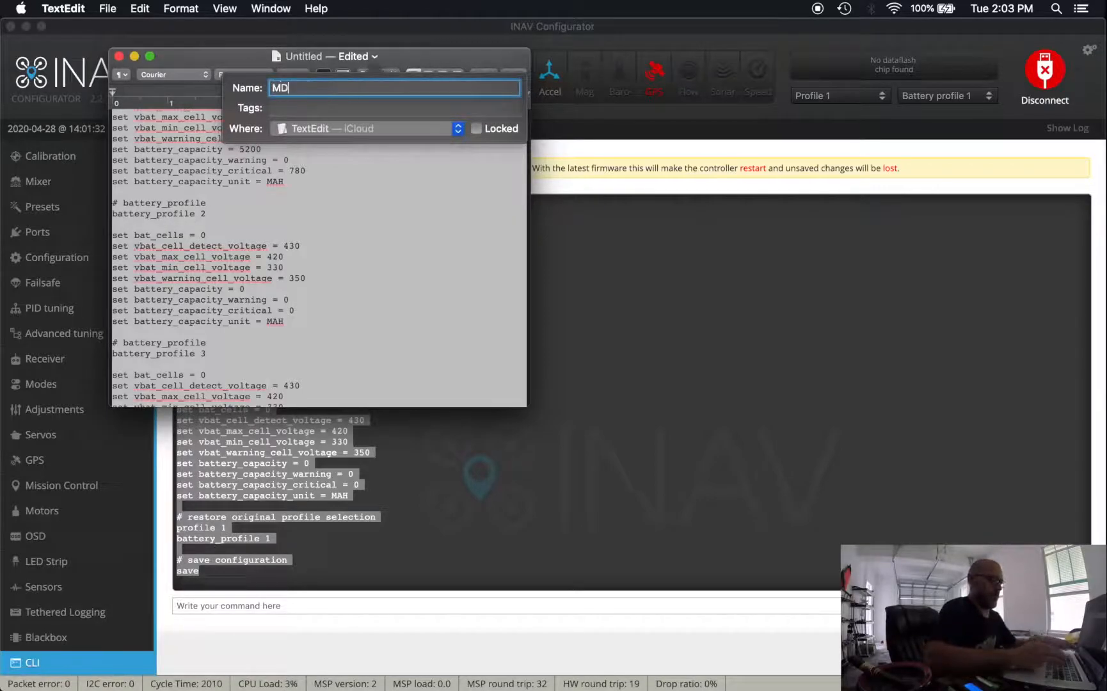
pyautogui.write(' Bommer')
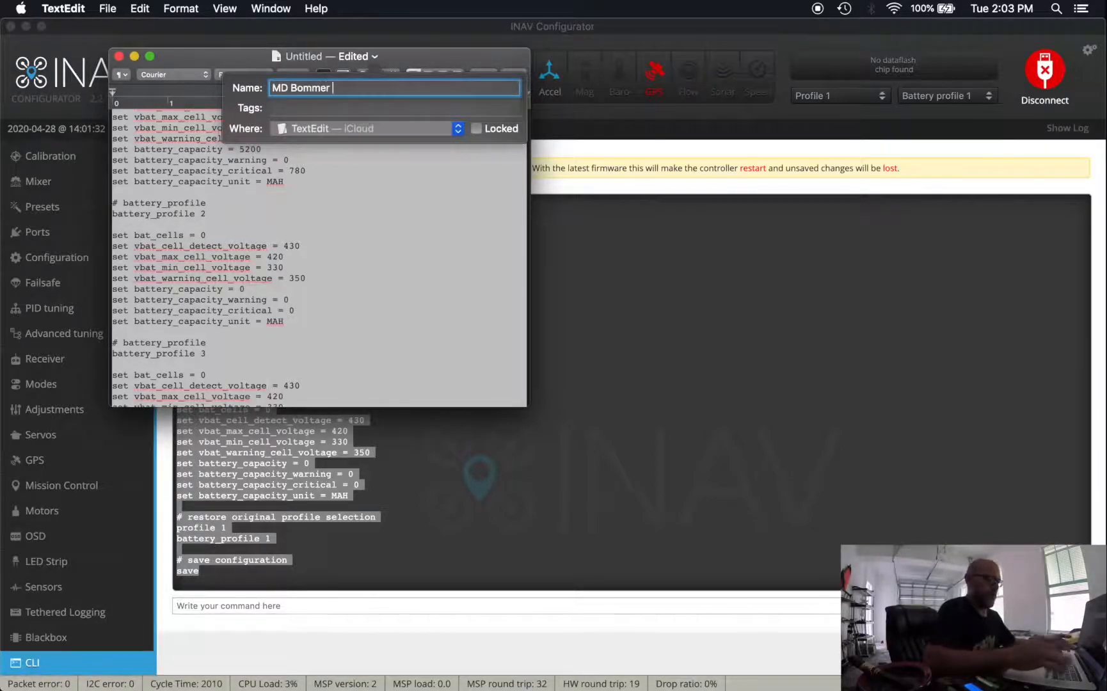
pyautogui.write(' 2.2.1 dump all')
pyautogui.press('Return')
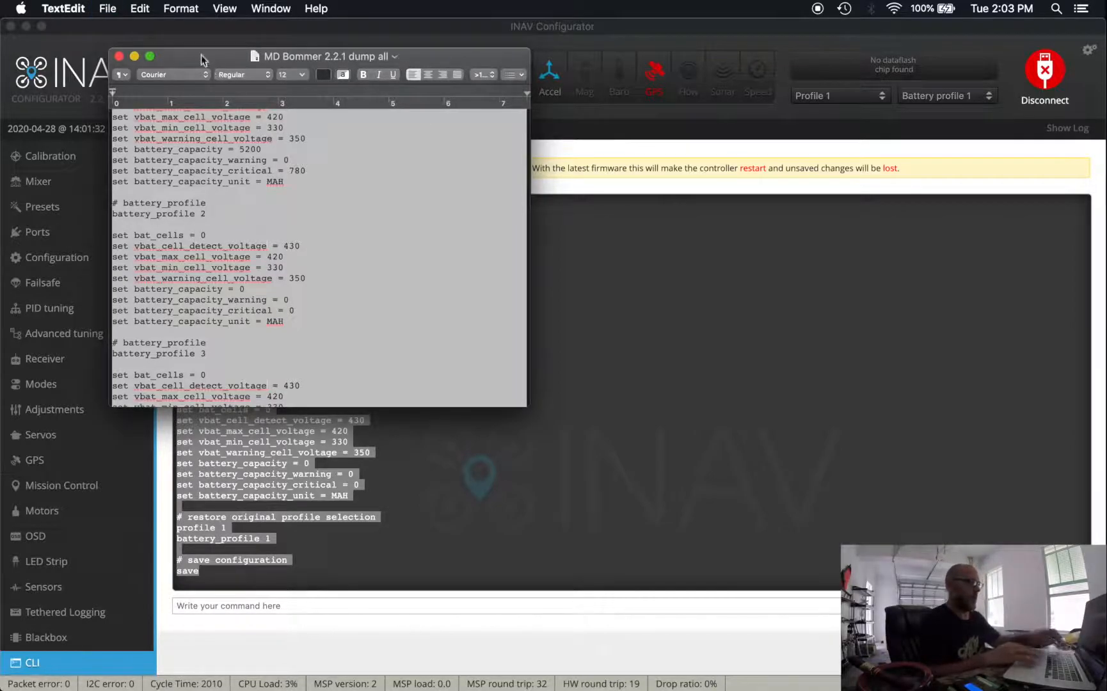
# Return to INAV Configurator, disconnect the flight controller and open the Firmware Flasher
pyautogui.press('super+Tab')
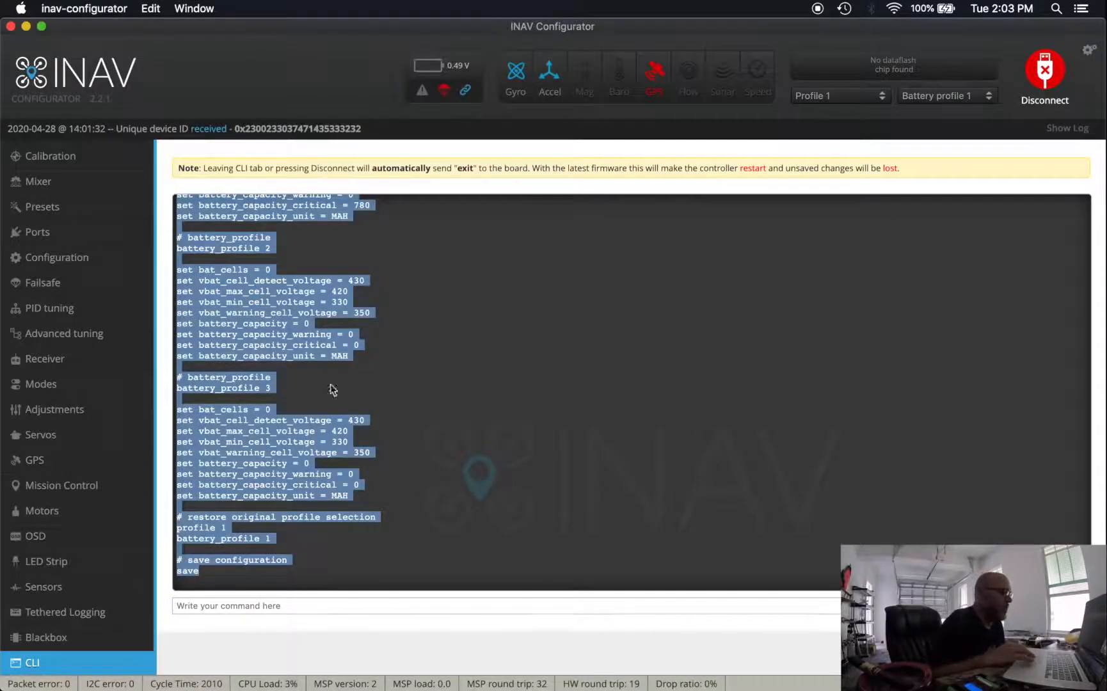
pyautogui.scroll(2, 102, 476)
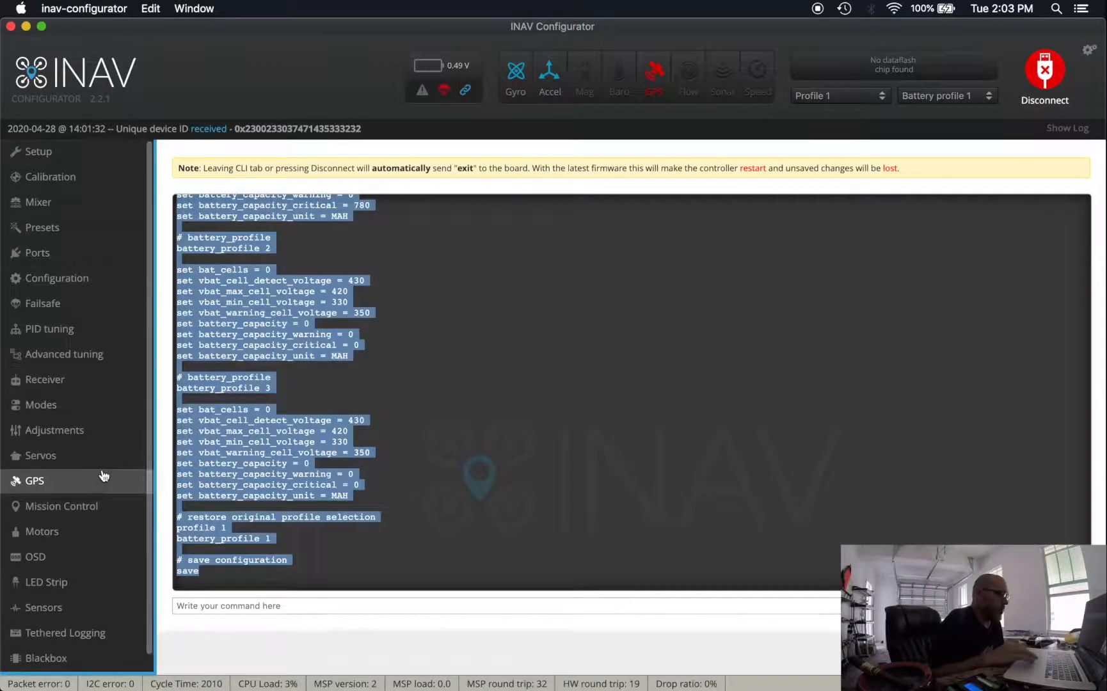
pyautogui.click(1044, 77)
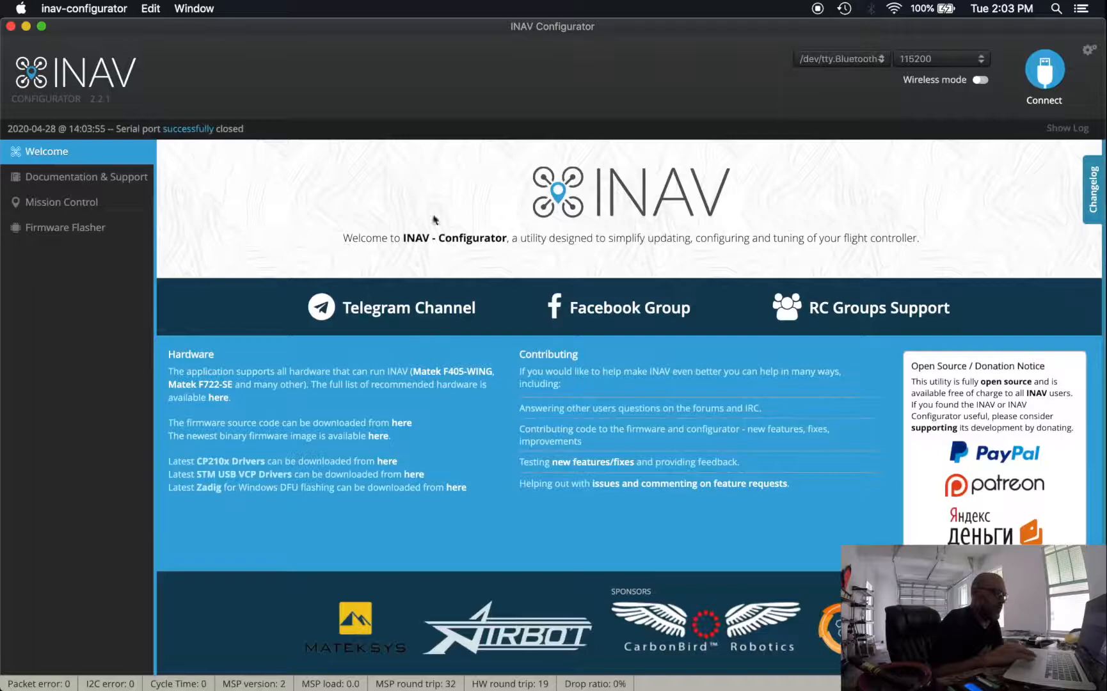
pyautogui.click(102, 226)
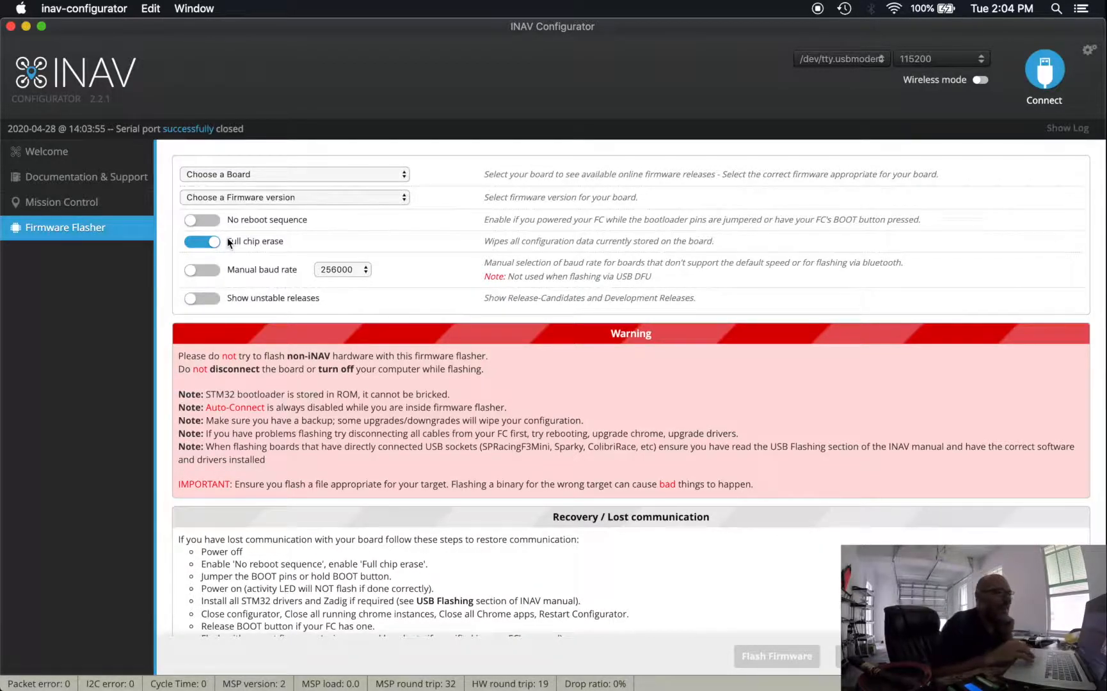
# Choose the MATEKF405SE board with stable firmware 2.2.1 dated 2019-7-4 and load that firmware online
pyautogui.click(243, 176)
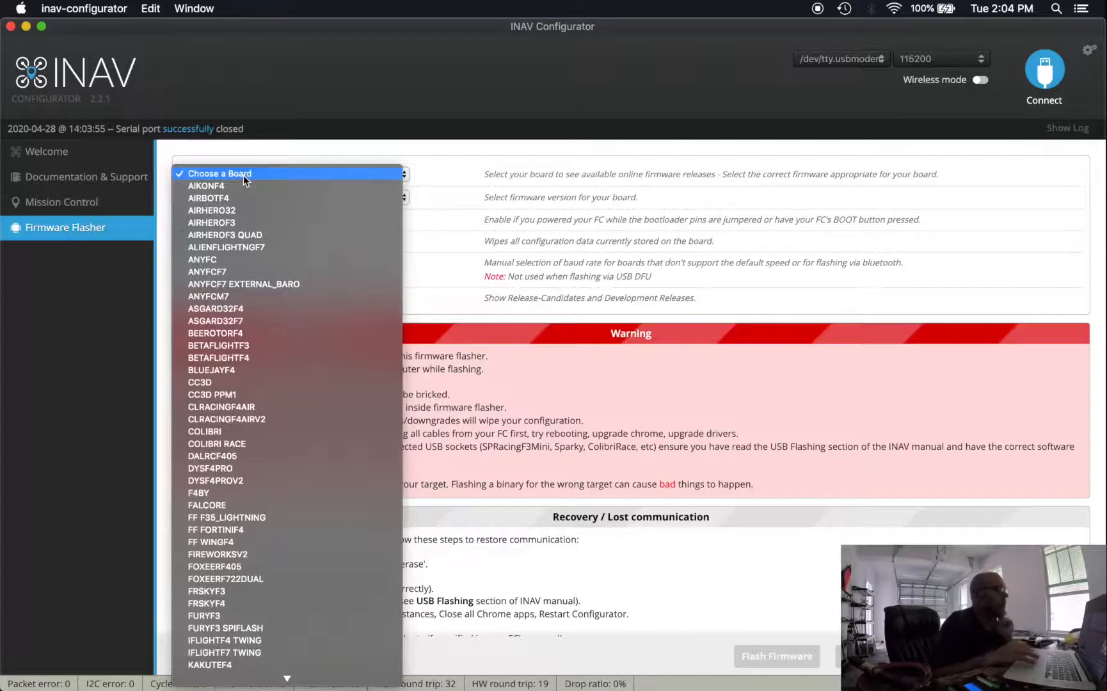
pyautogui.moveTo(197, 689)
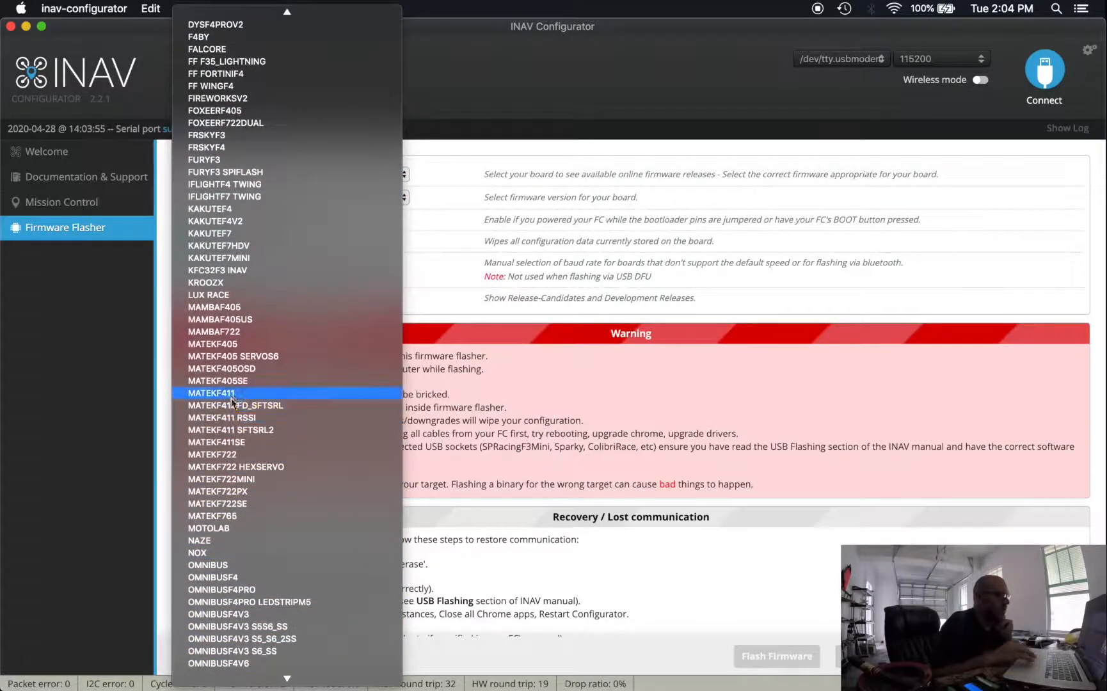
pyautogui.click(230, 381)
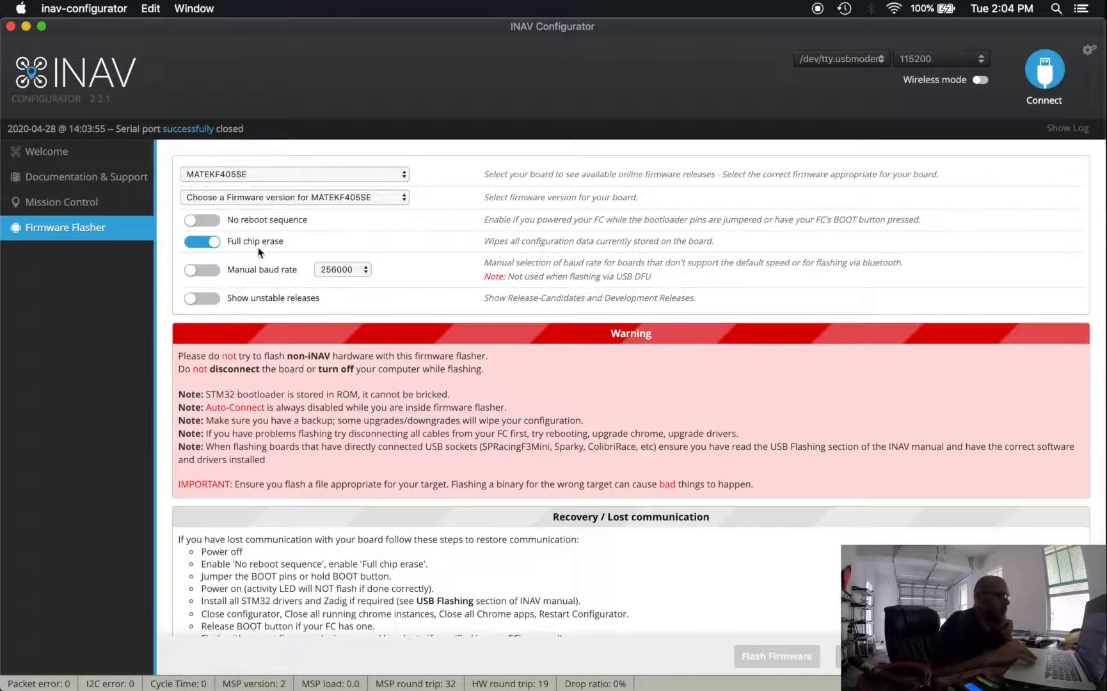
pyautogui.click(245, 197)
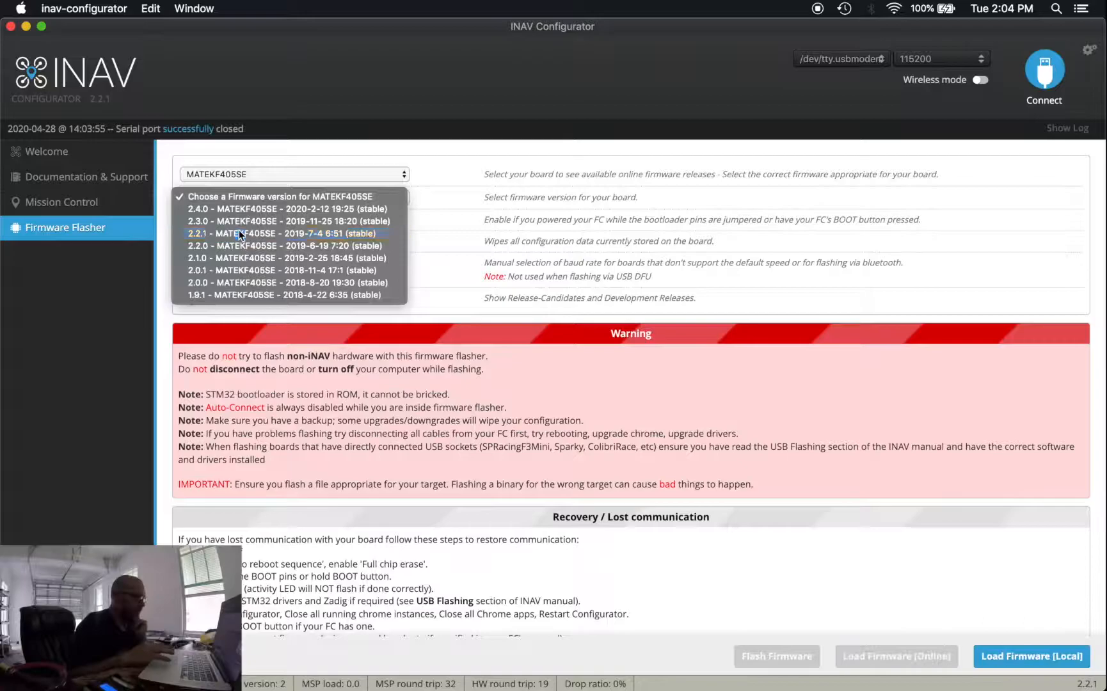
pyautogui.click(239, 233)
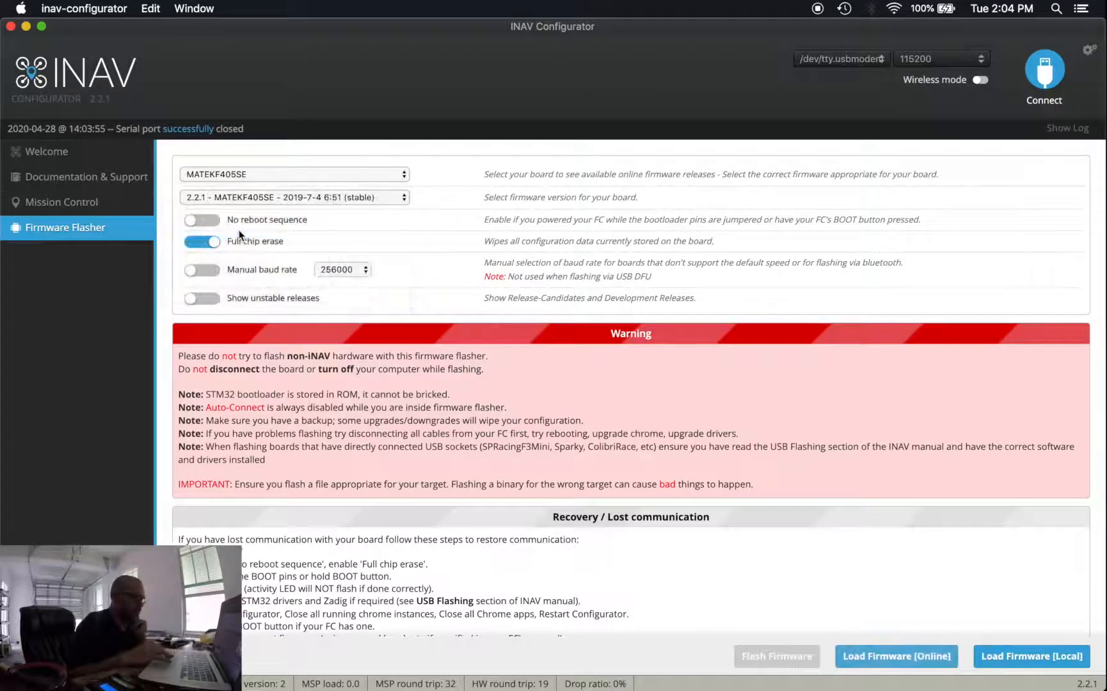
pyautogui.click(857, 657)
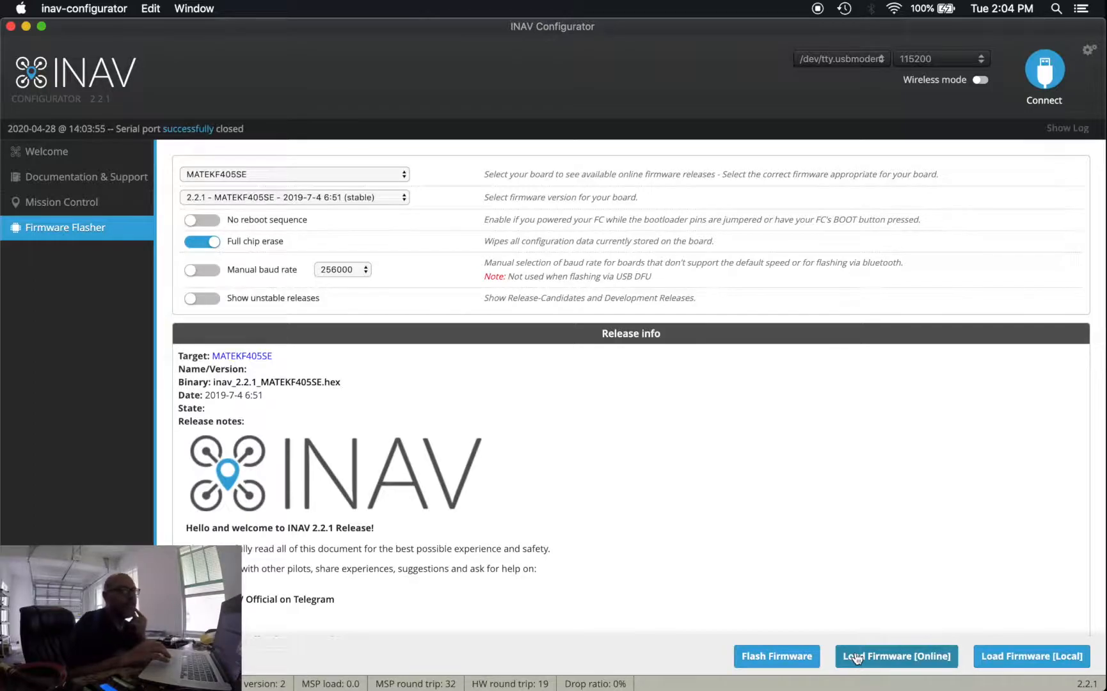
# Try to flash the loaded 2.2.1 firmware onto the flight controller, repeating the attempt over the DFU connection
pyautogui.scroll(-20, 719, 545)
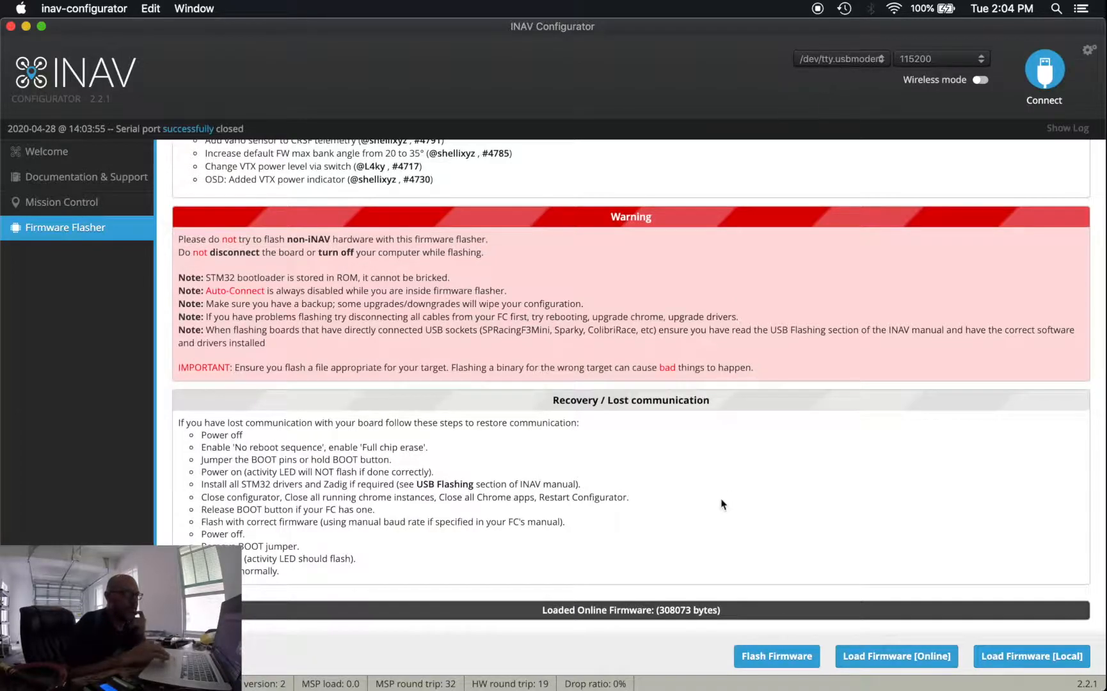
pyautogui.click(752, 666)
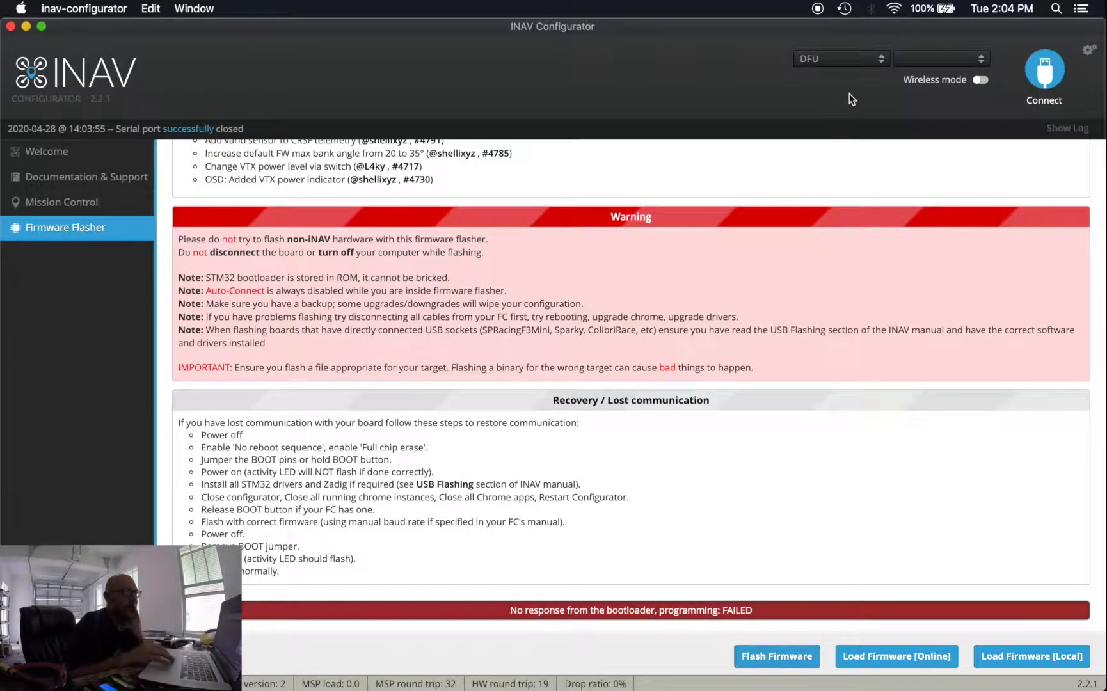
pyautogui.click(756, 656)
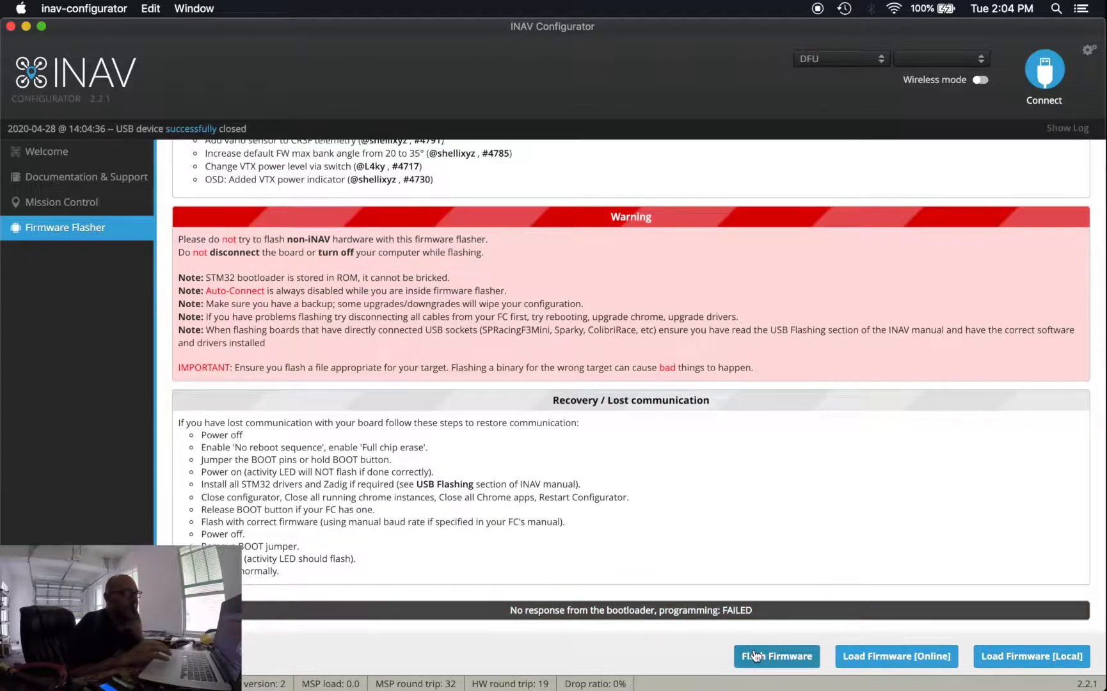
pyautogui.click(762, 658)
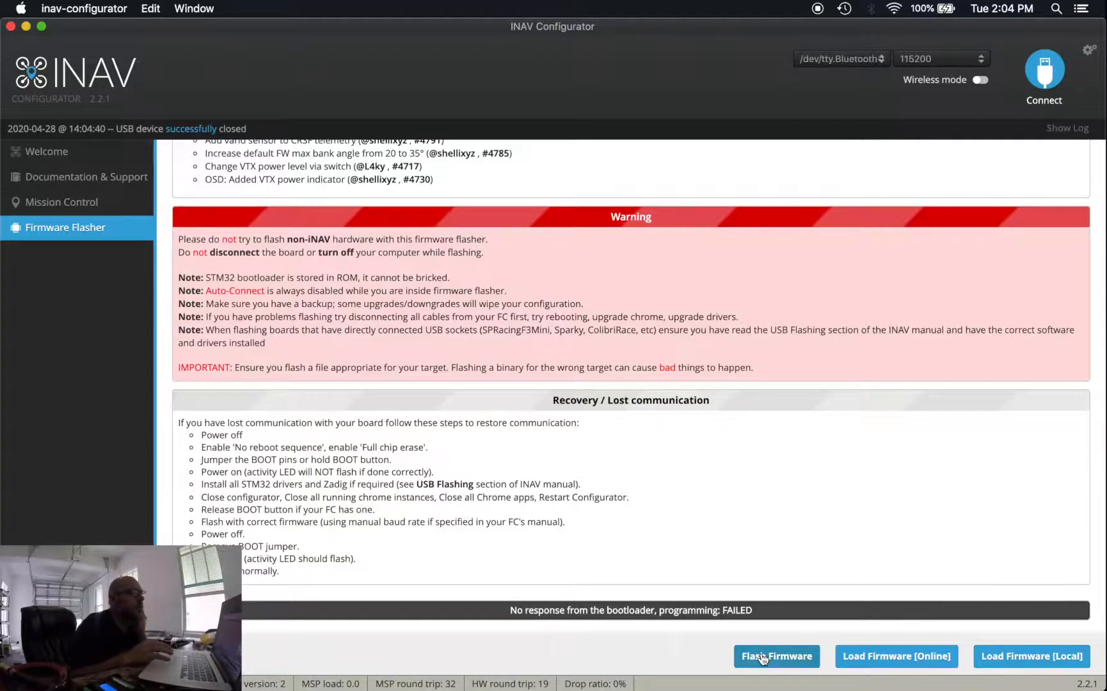
# Flash the loaded 2.2.1 firmware onto the flight controller again
pyautogui.click(763, 659)
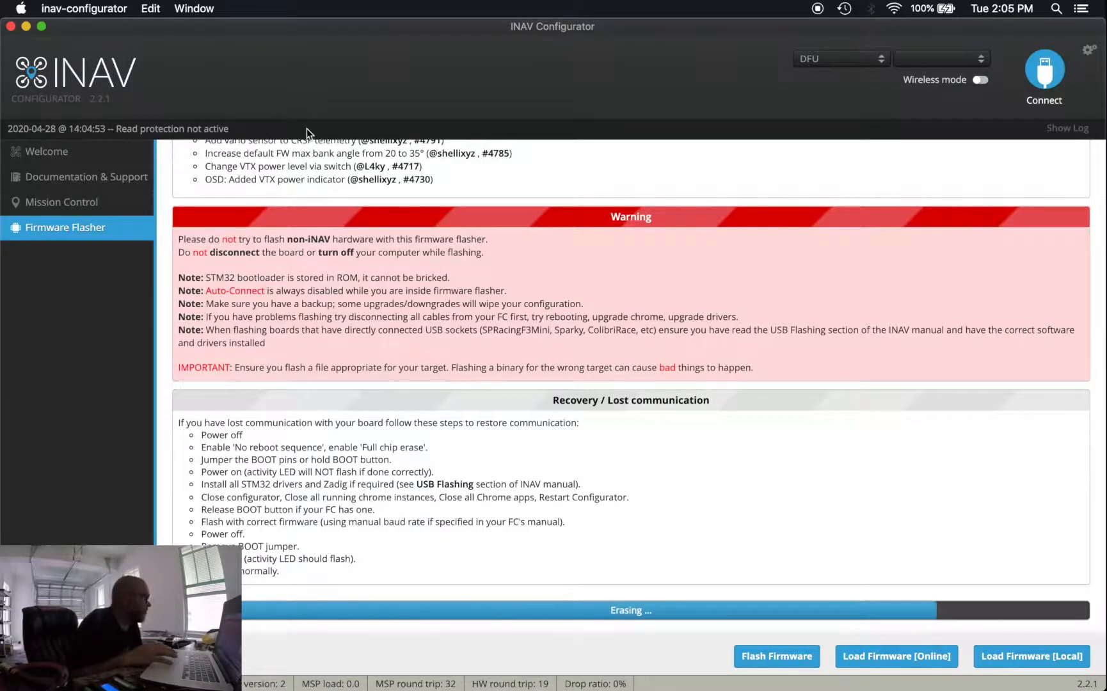
# Switch to Chrome and look through the INAV Configurator releases on GitHub for the older versions
pyautogui.moveTo(346, 679)
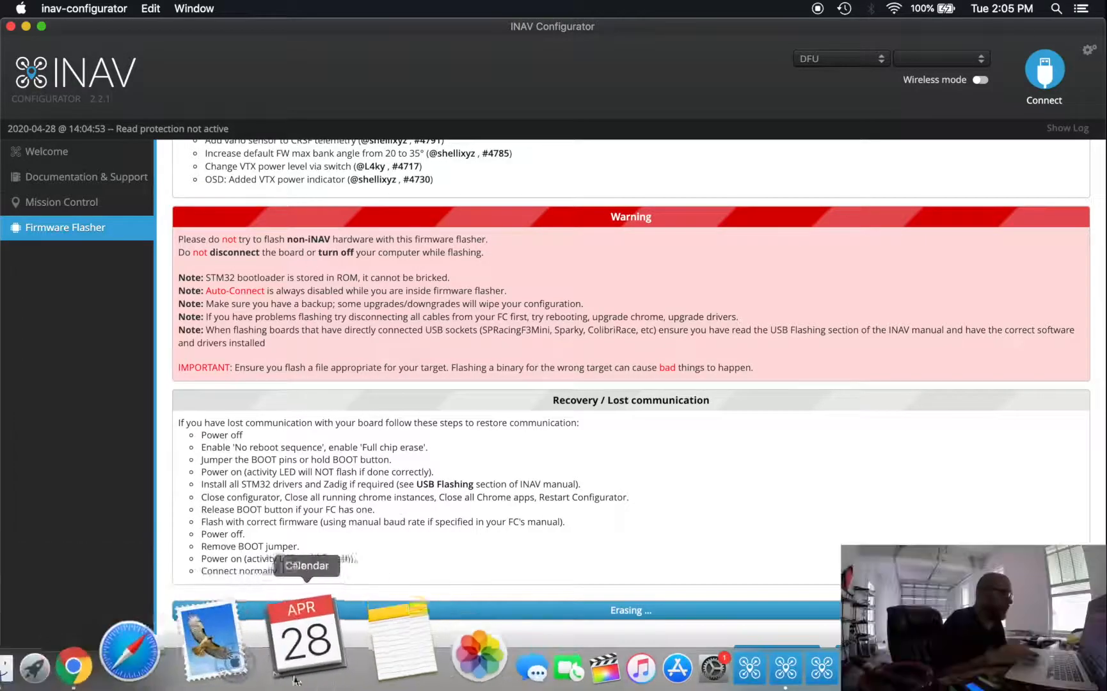
pyautogui.click(160, 640)
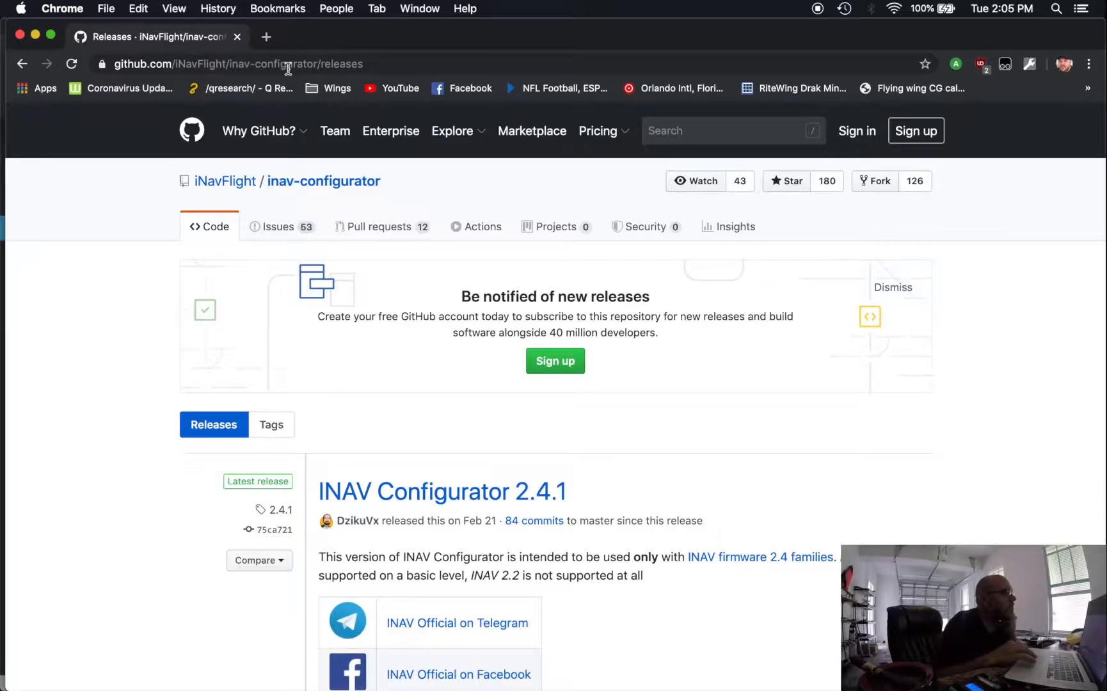
pyautogui.scroll(-10, 445, 420)
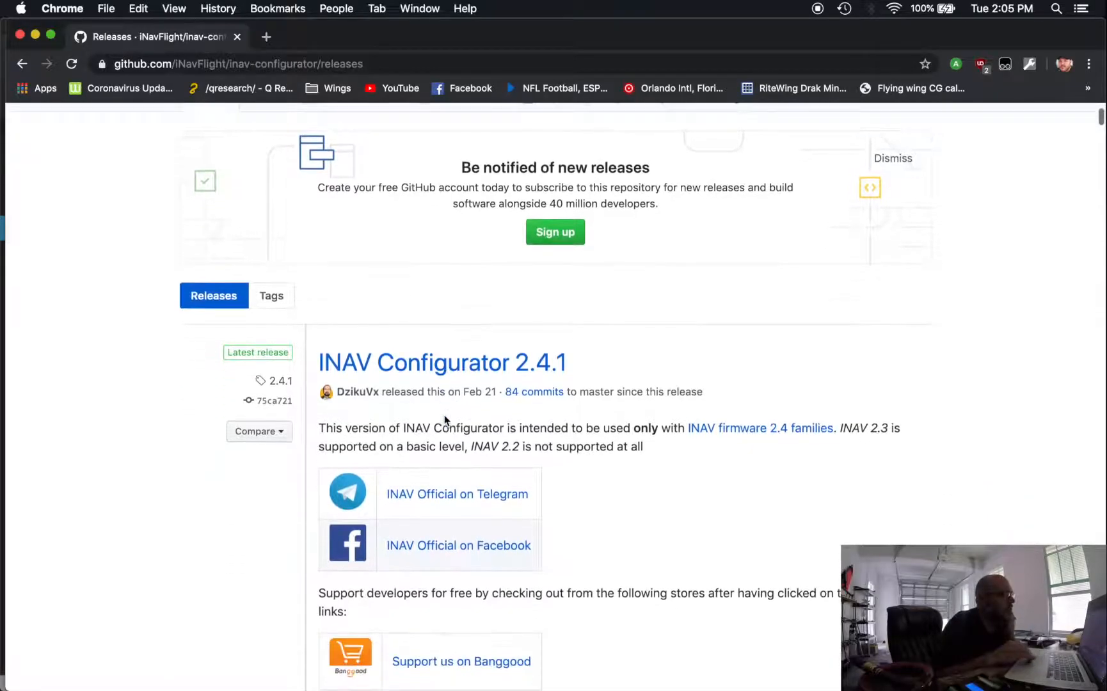
pyautogui.scroll(-20, 446, 420)
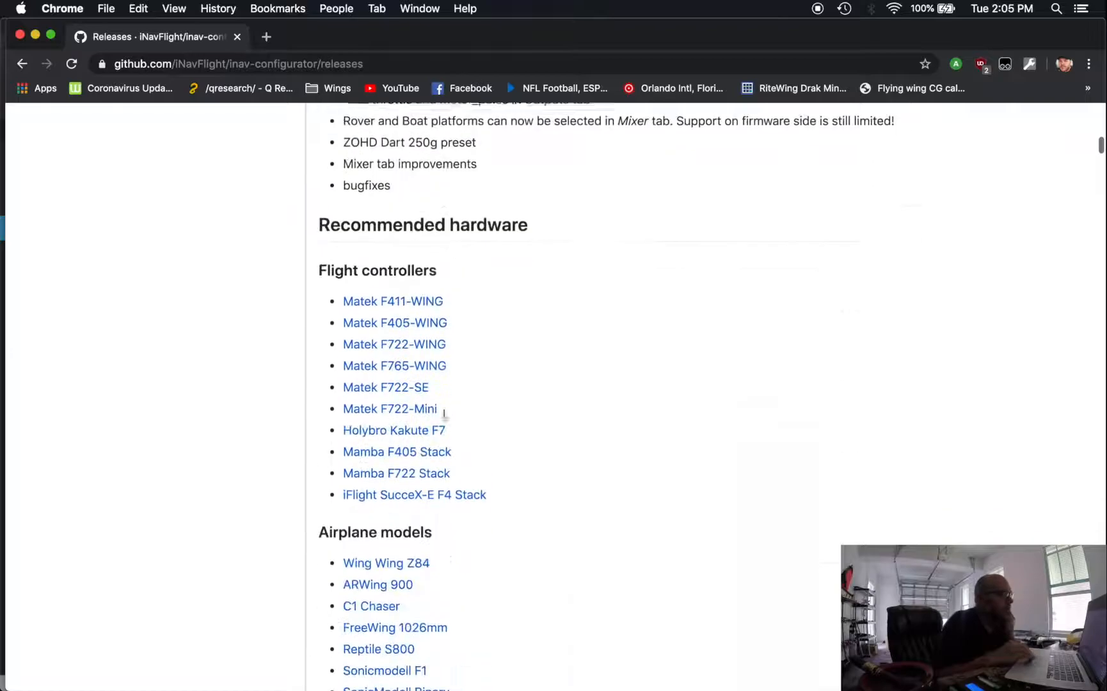
pyautogui.scroll(20, 446, 420)
pyautogui.scroll(-11, 447, 419)
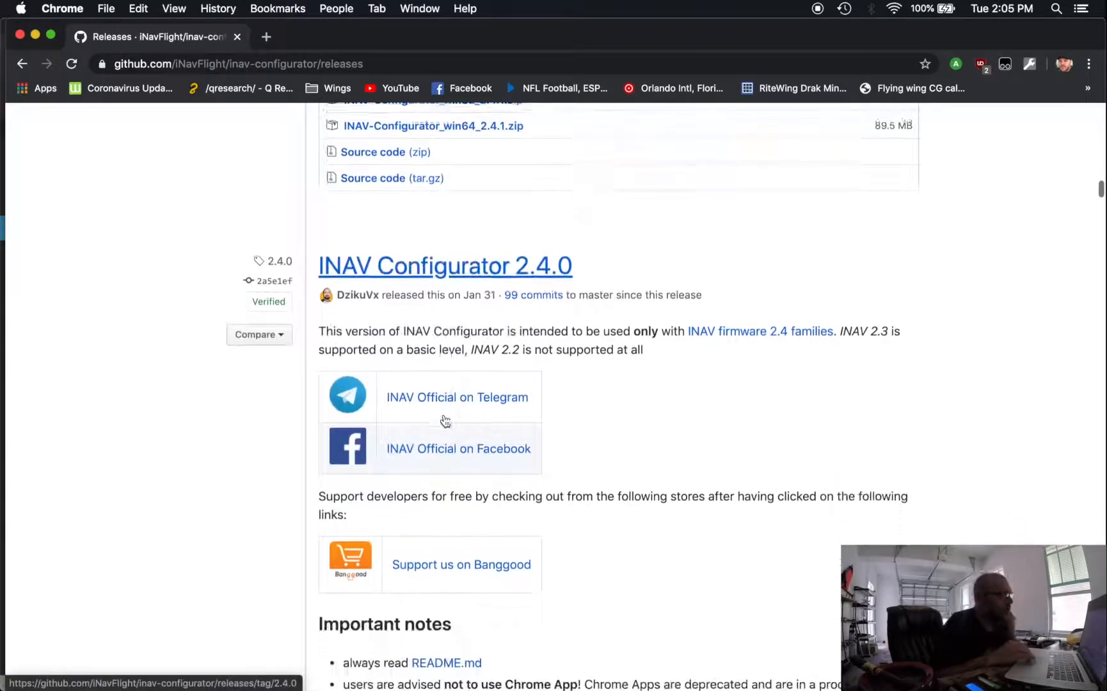
pyautogui.scroll(4, 446, 420)
pyautogui.scroll(10, 446, 420)
pyautogui.scroll(-20, 446, 420)
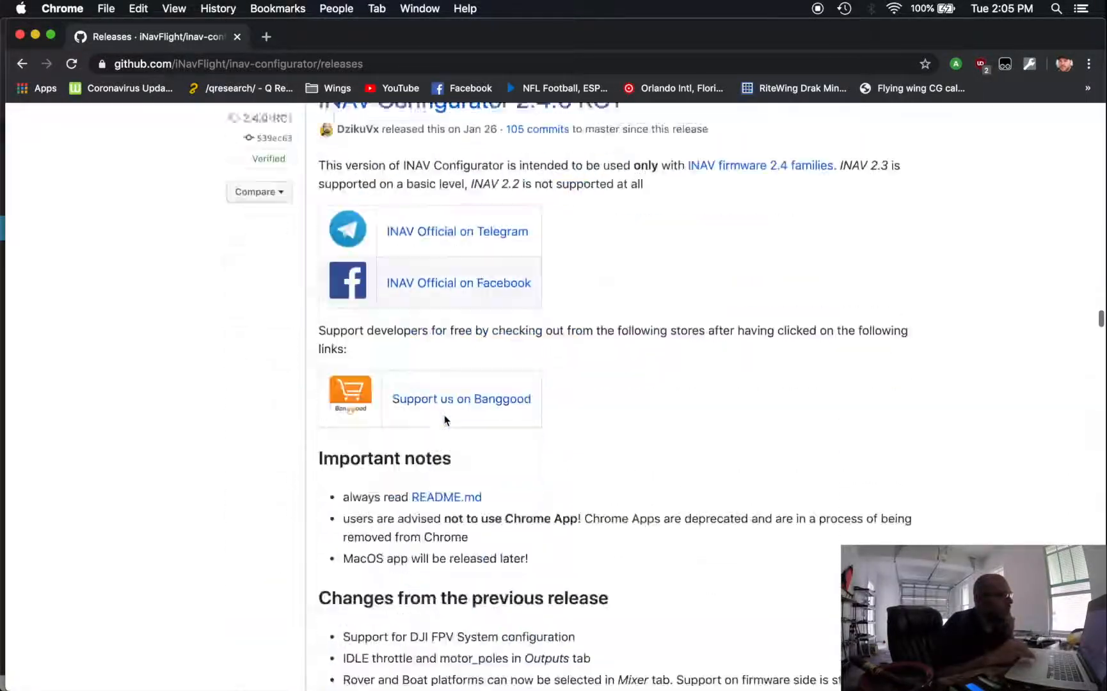
pyautogui.scroll(-20, 446, 420)
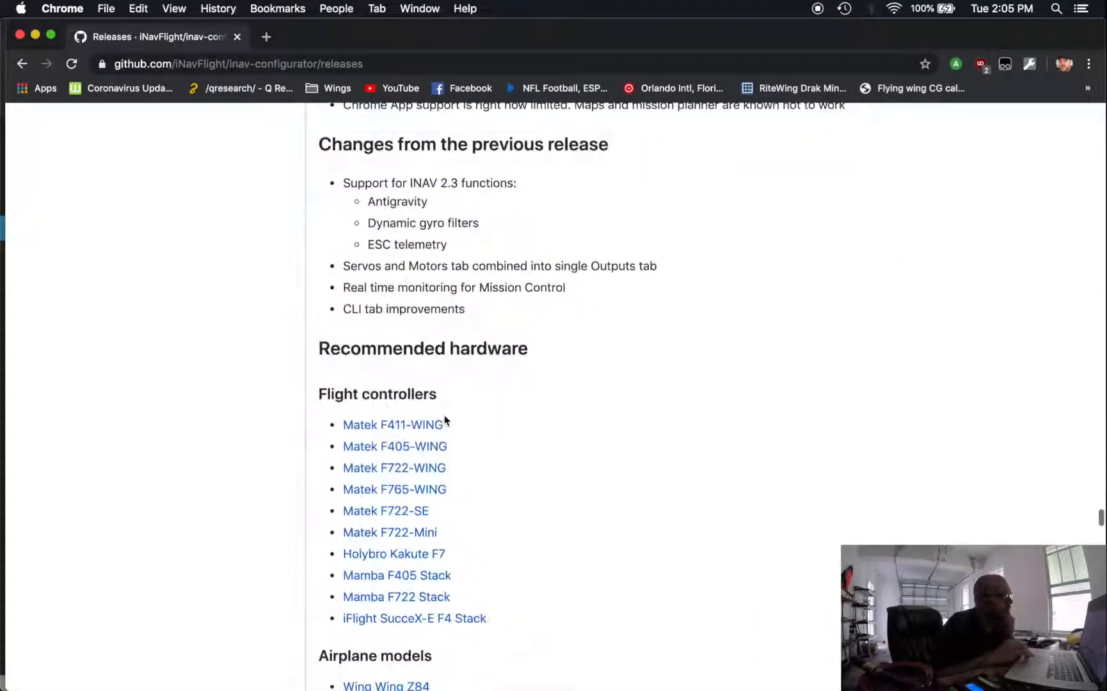
pyautogui.scroll(-20, 447, 420)
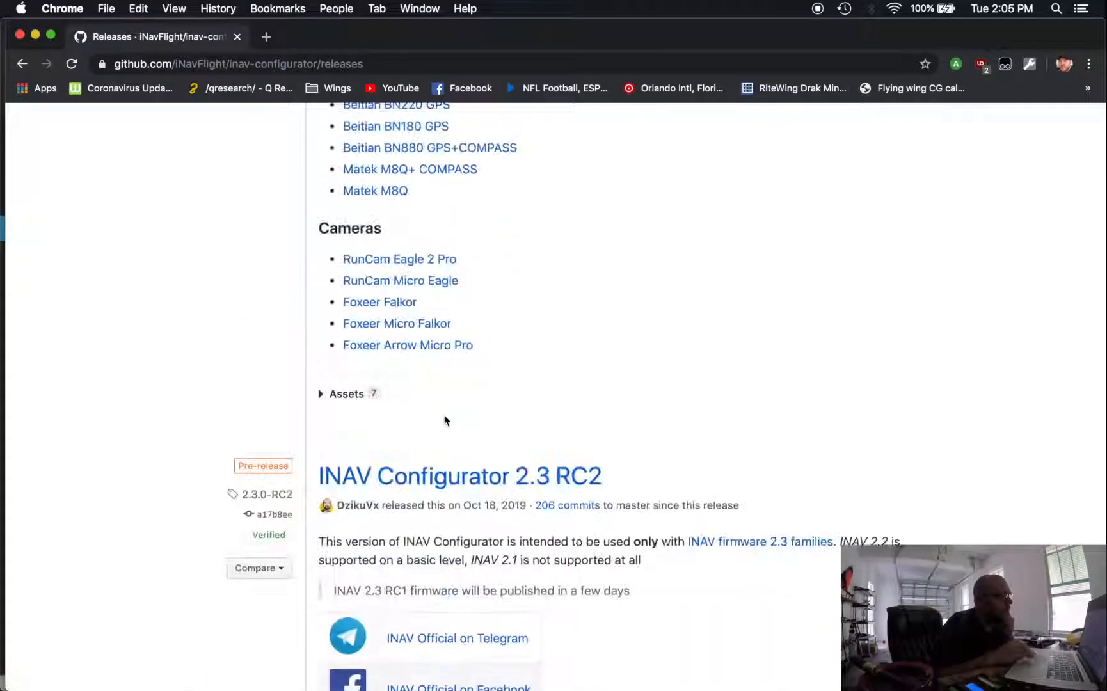
# Go to the next page of older INAV Configurator releases and open the 2.2.1 release
pyautogui.click(587, 543)
pyautogui.scroll(-20, 507, 349)
pyautogui.scroll(20, 506, 351)
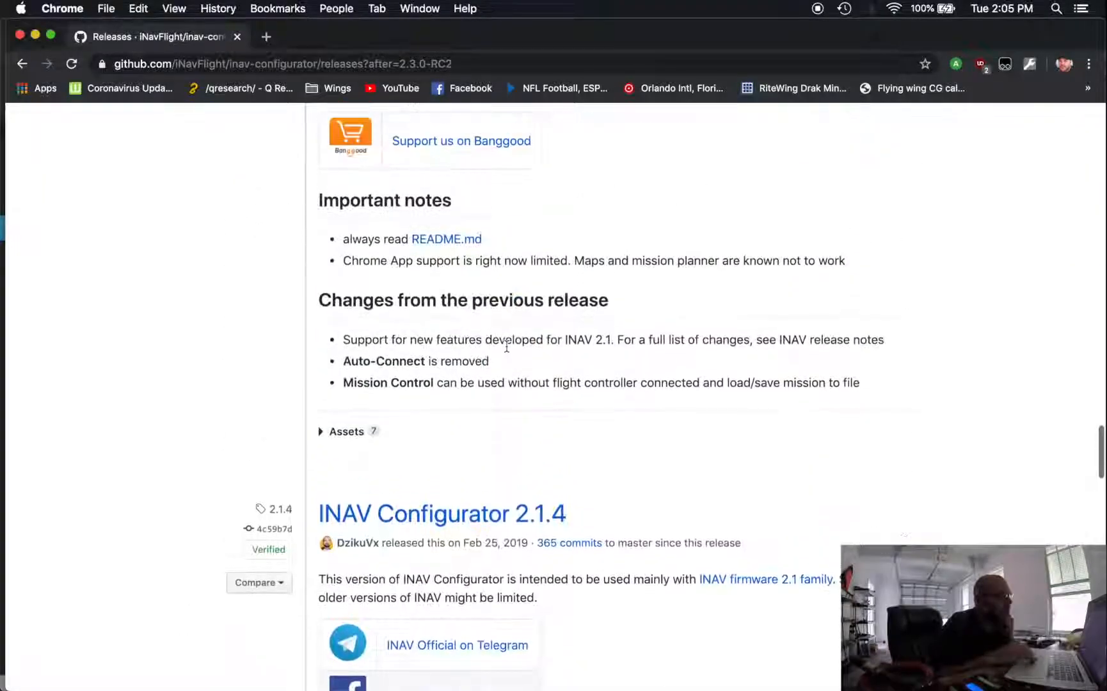
pyautogui.scroll(15, 507, 351)
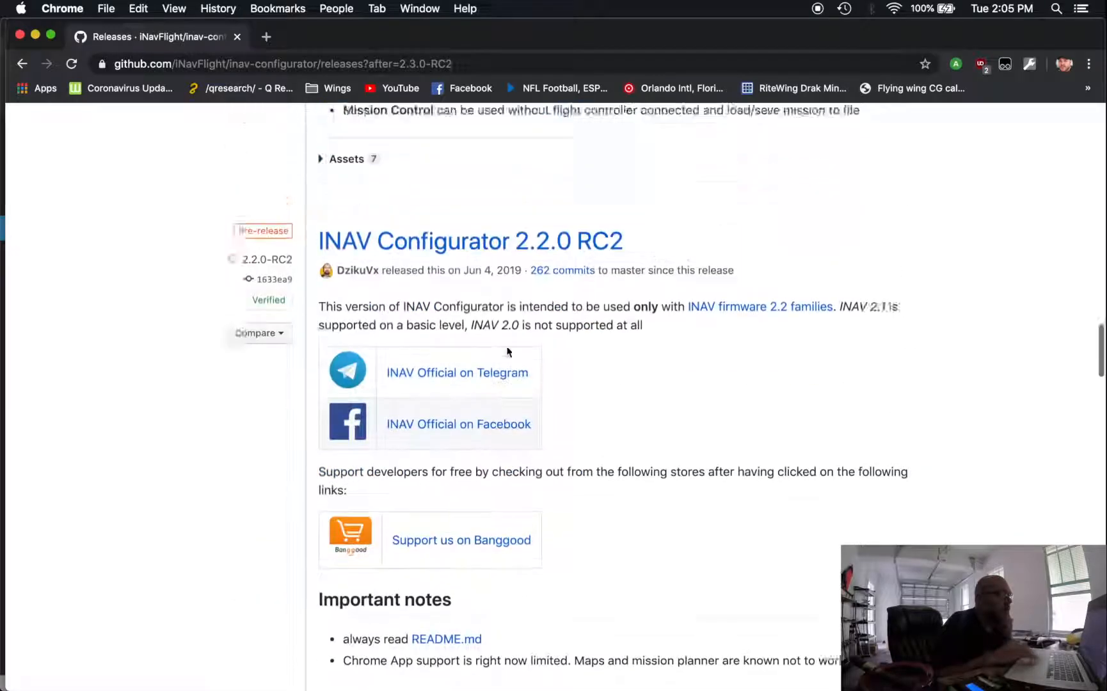
pyautogui.scroll(15, 506, 345)
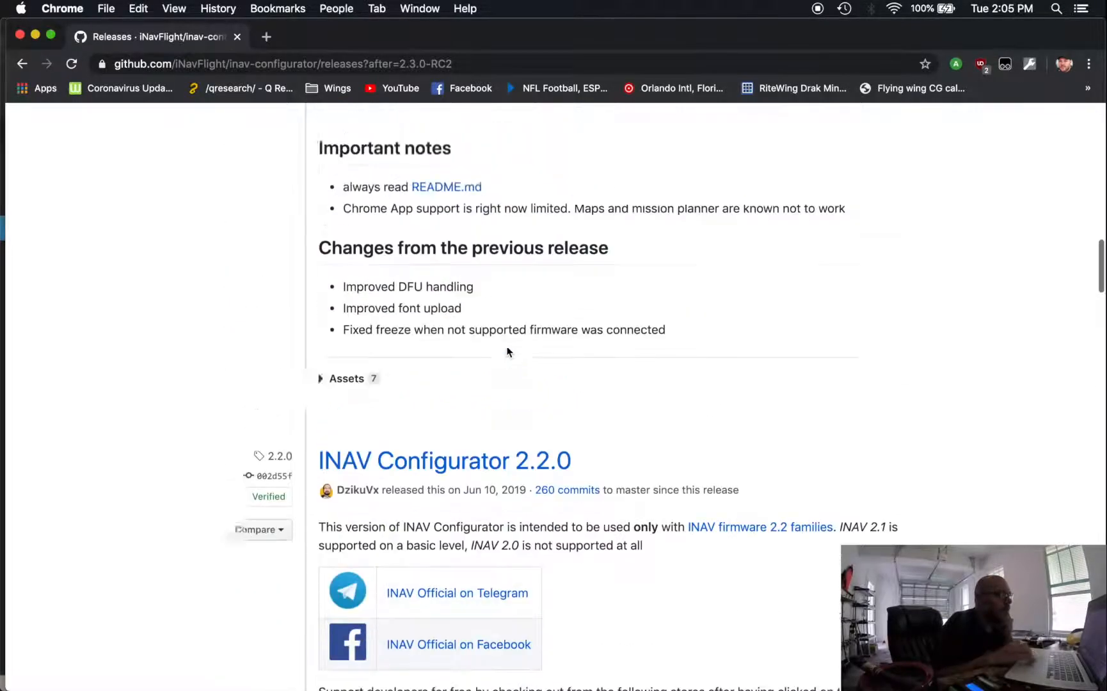
pyautogui.scroll(2, 507, 351)
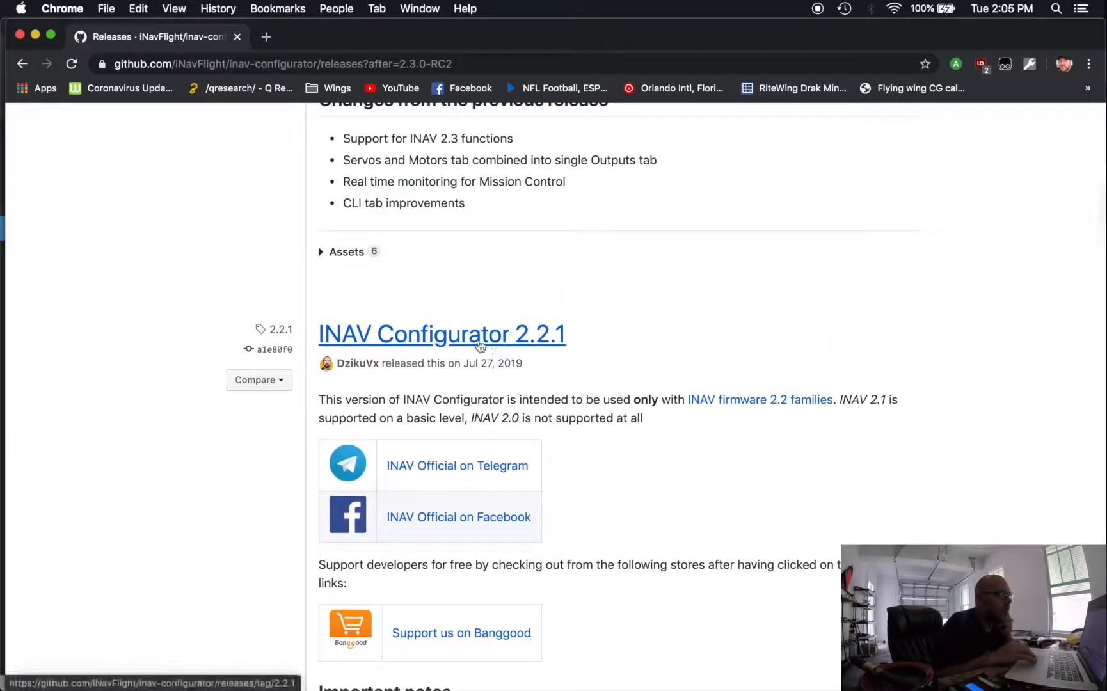
pyautogui.scroll(-10, 634, 472)
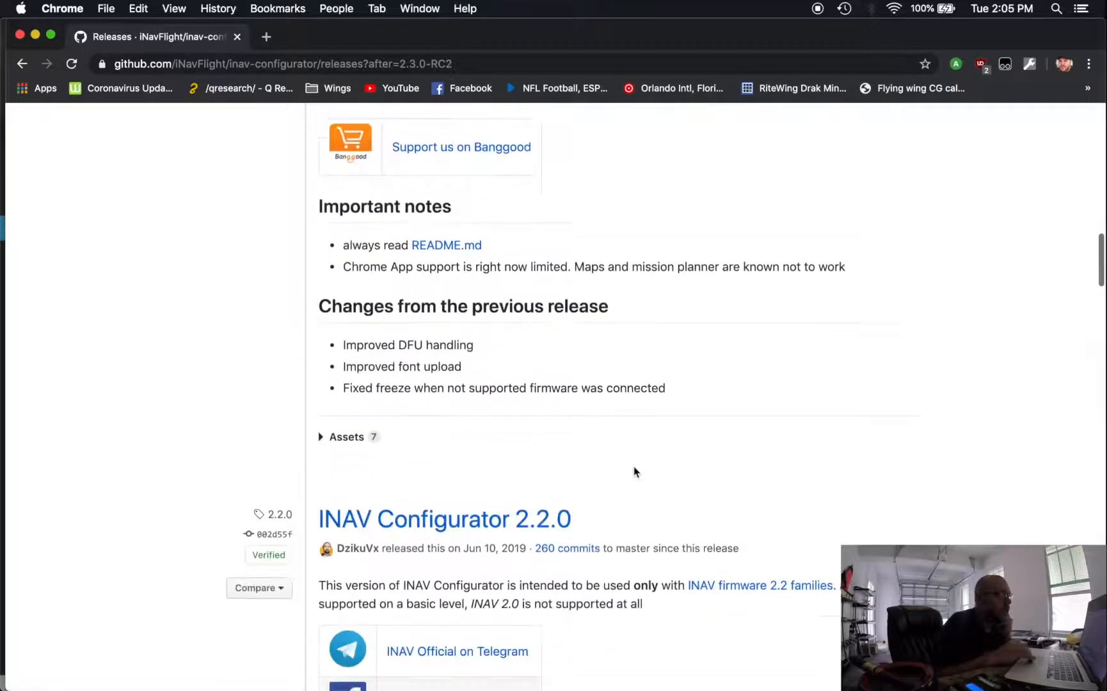
pyautogui.scroll(2, 634, 472)
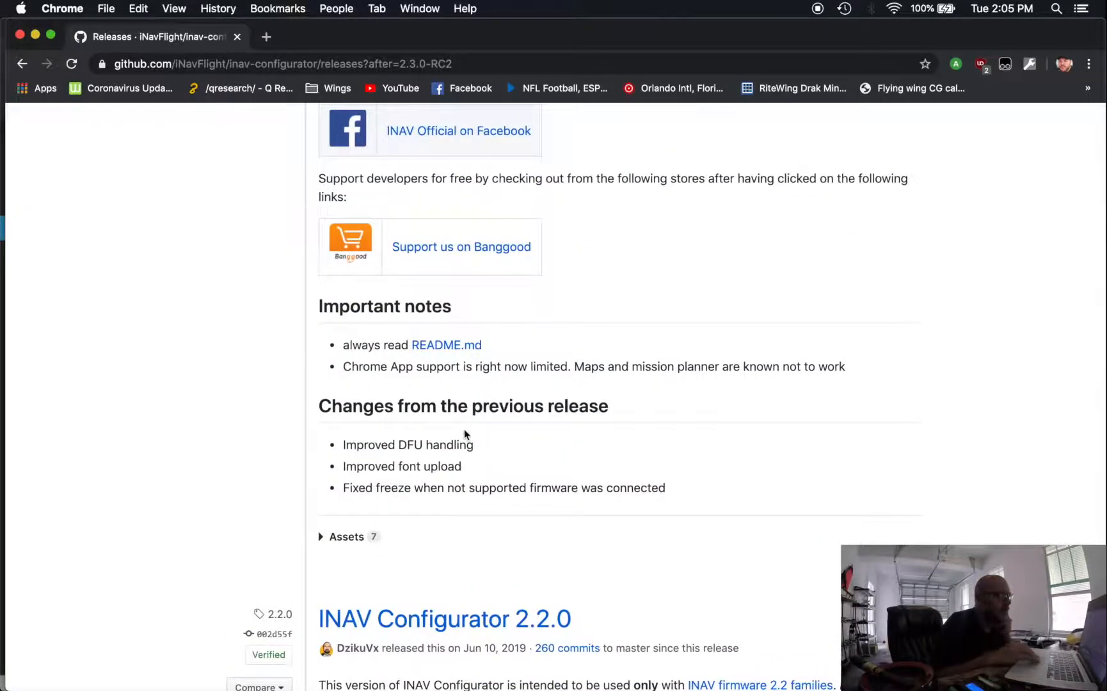
pyautogui.scroll(10, 465, 435)
pyautogui.click(449, 289)
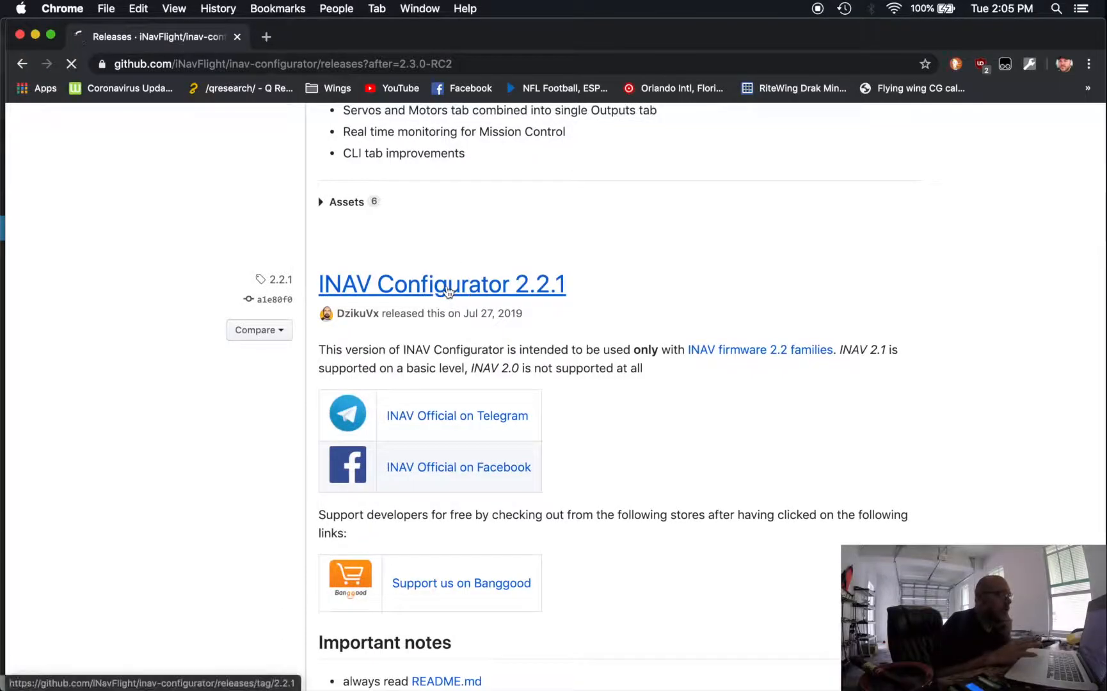
# Examine the release notes and downloadable assets of INAV Configurator 2.2.1, including the macOS package
pyautogui.scroll(-10, 655, 454)
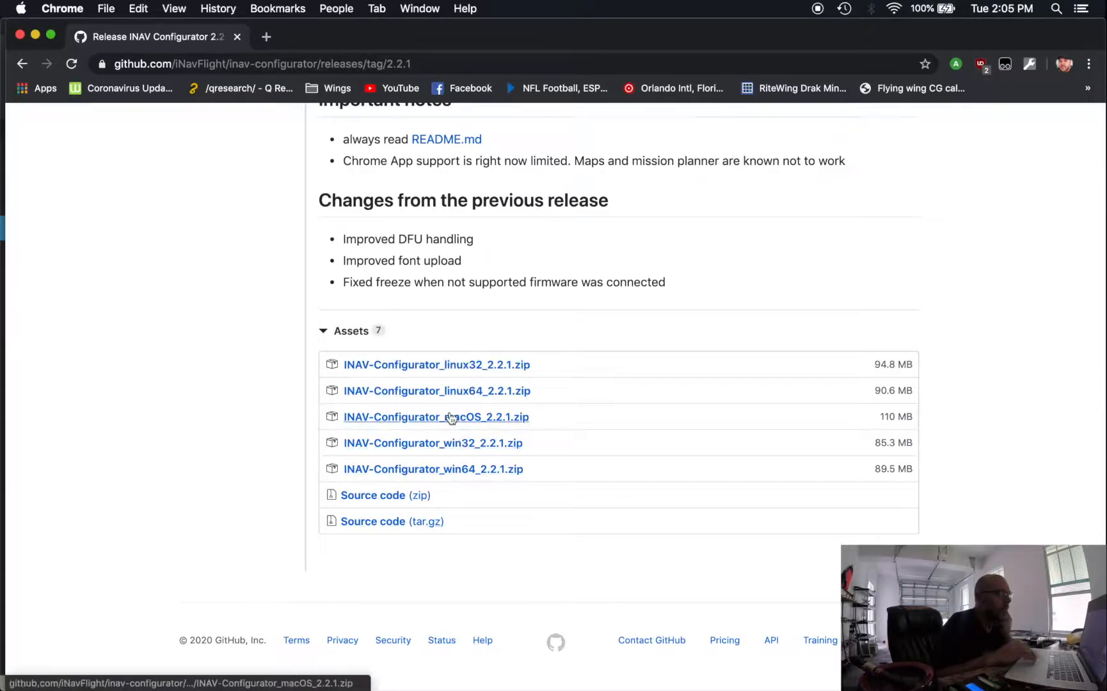
pyautogui.scroll(3, 448, 423)
pyautogui.scroll(6, 413, 538)
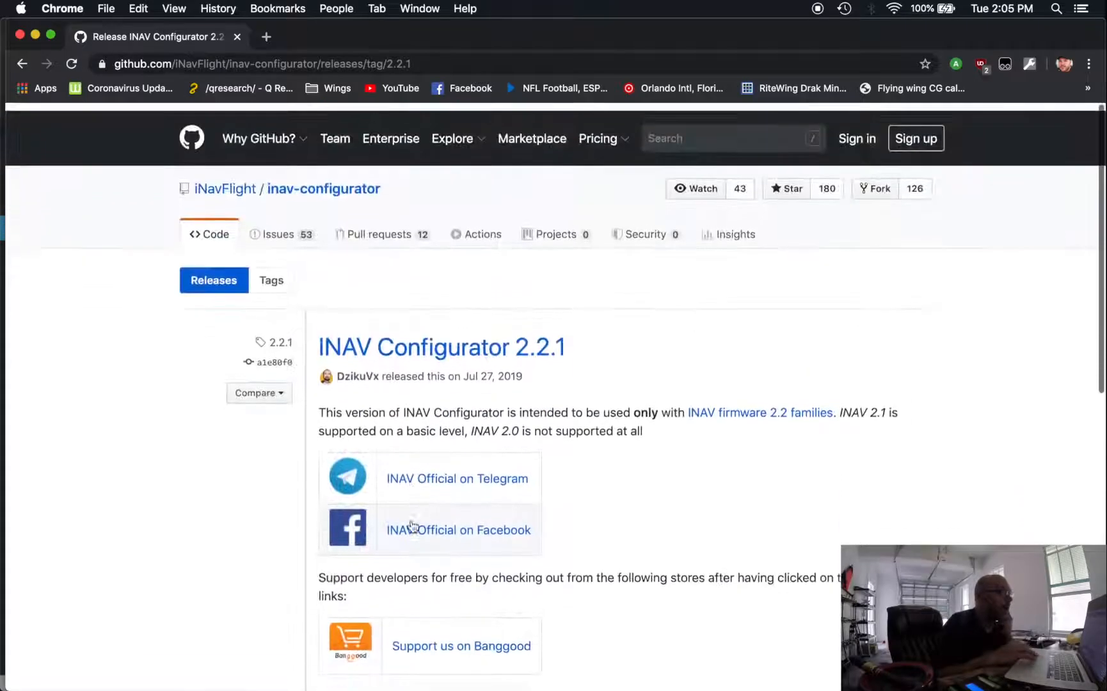
# Return to INAV Configurator and connect to the flight controller through /dev/tty.usbmodem0x80000001 at 115200 baud
pyautogui.moveTo(322, 35); pyautogui.dragTo(329, 304)
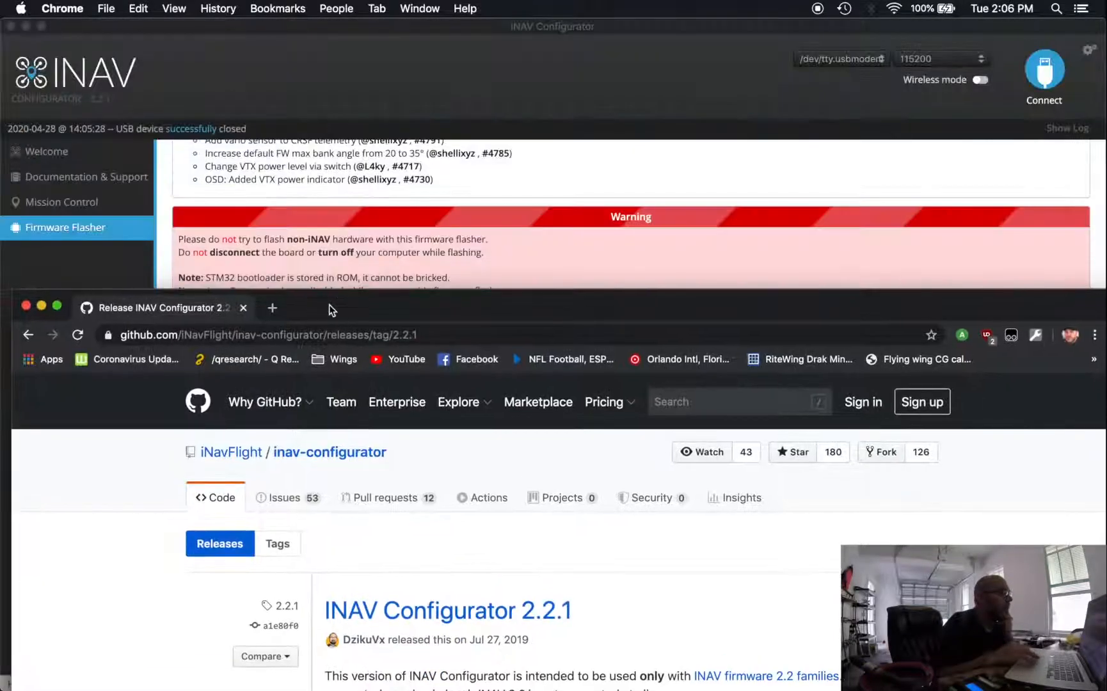
pyautogui.click(289, 26)
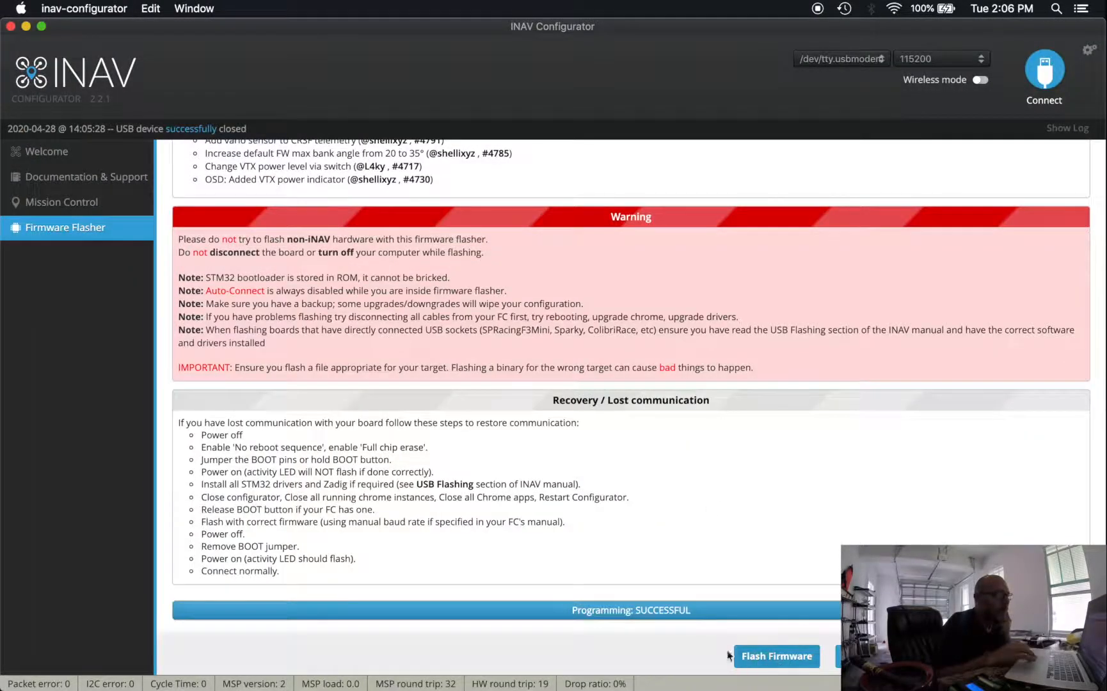
pyautogui.click(840, 61)
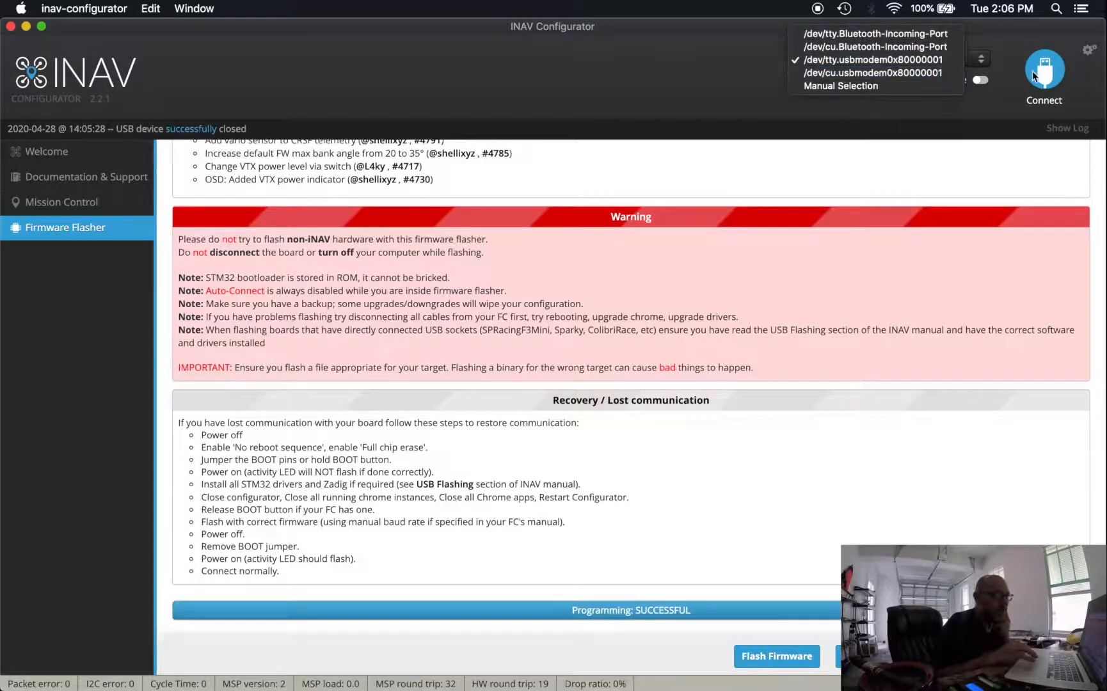
pyautogui.click(1053, 71)
pyautogui.click(1052, 71)
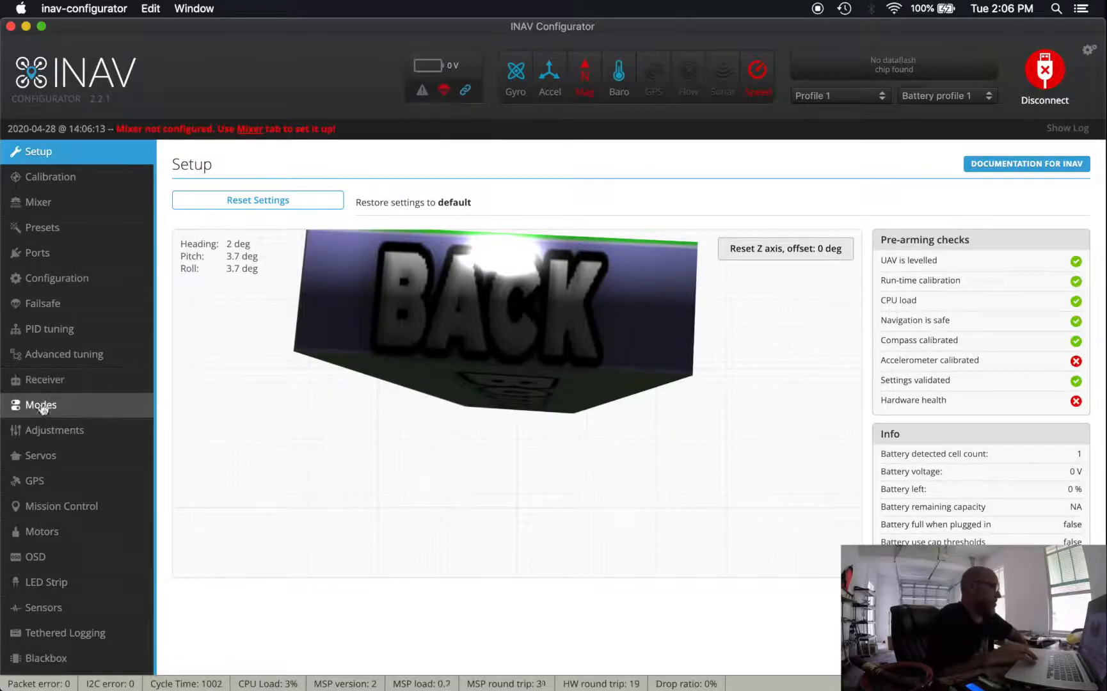
# Configure the ports with Serial RX on UART4 instead of UART2 and GPS on UART6 at 115200, saving and rebooting
pyautogui.click(49, 253)
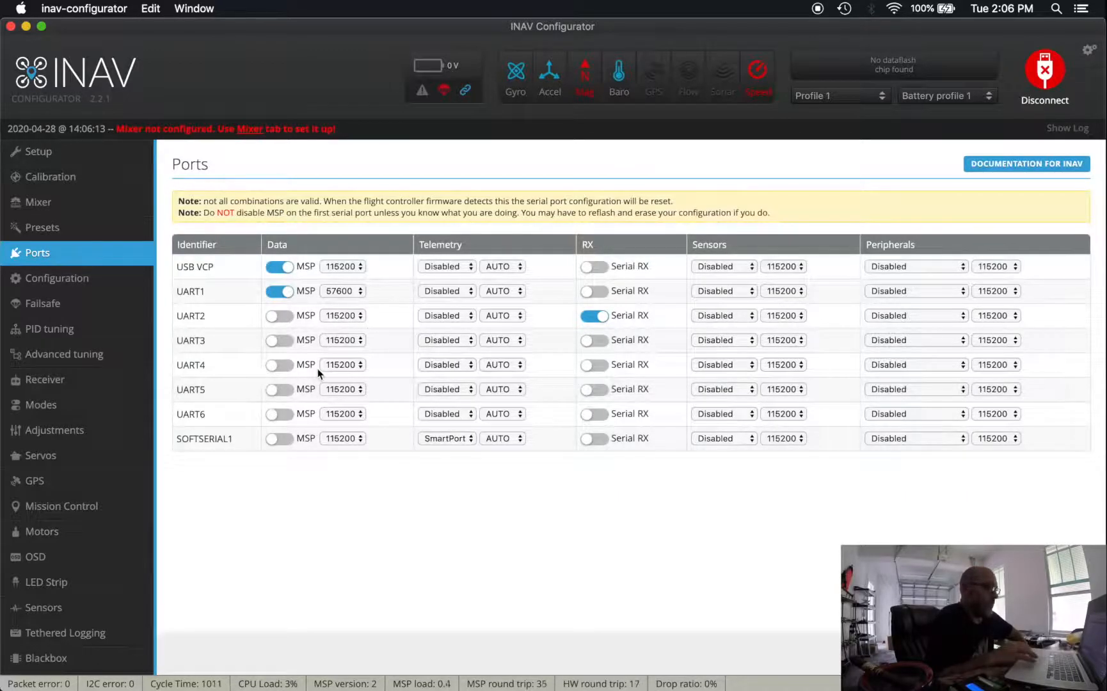
pyautogui.click(722, 416)
pyautogui.click(719, 423)
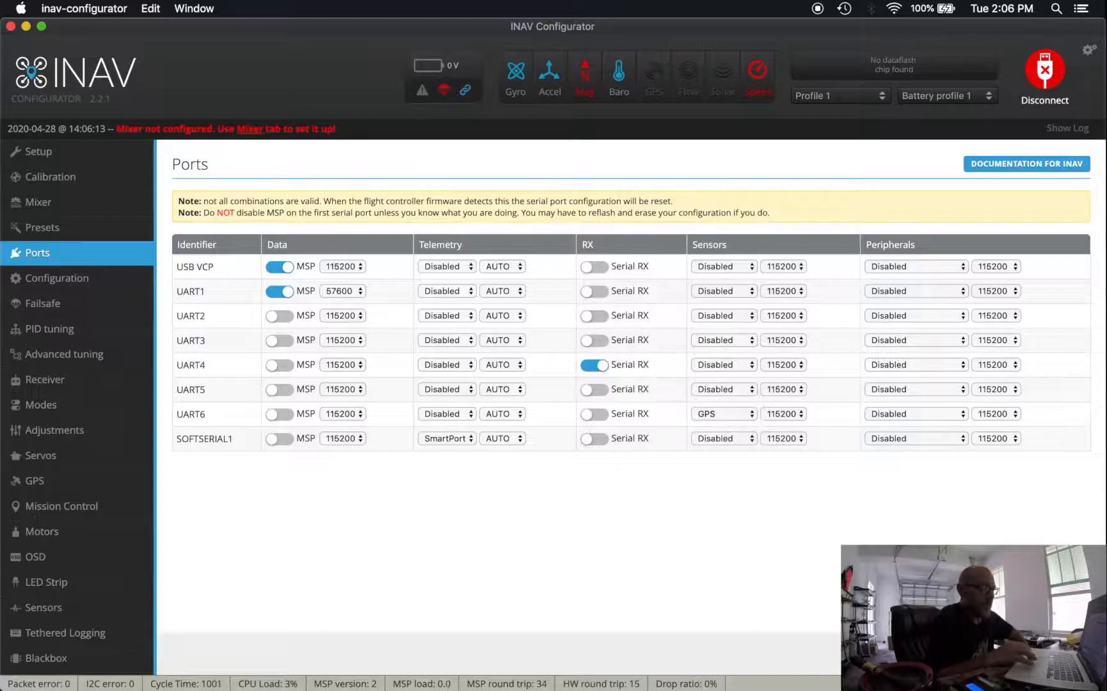
pyautogui.click(1047, 654)
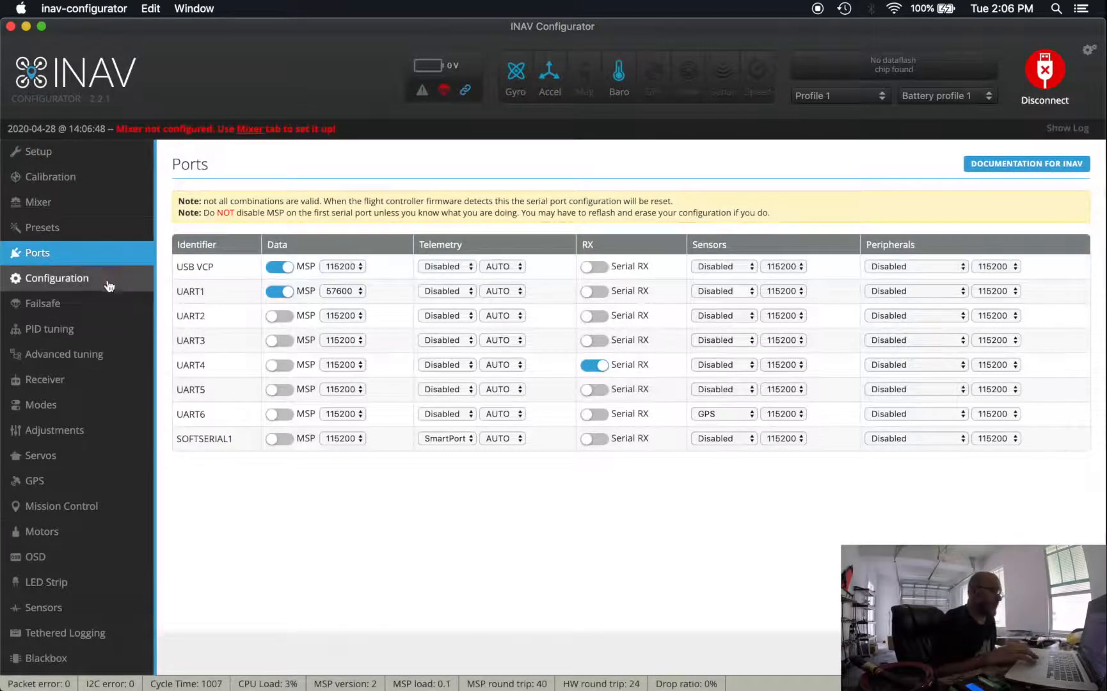
# Apply the Airplane General preset to the flight controller, accepting the overwrite and reboot
pyautogui.click(42, 228)
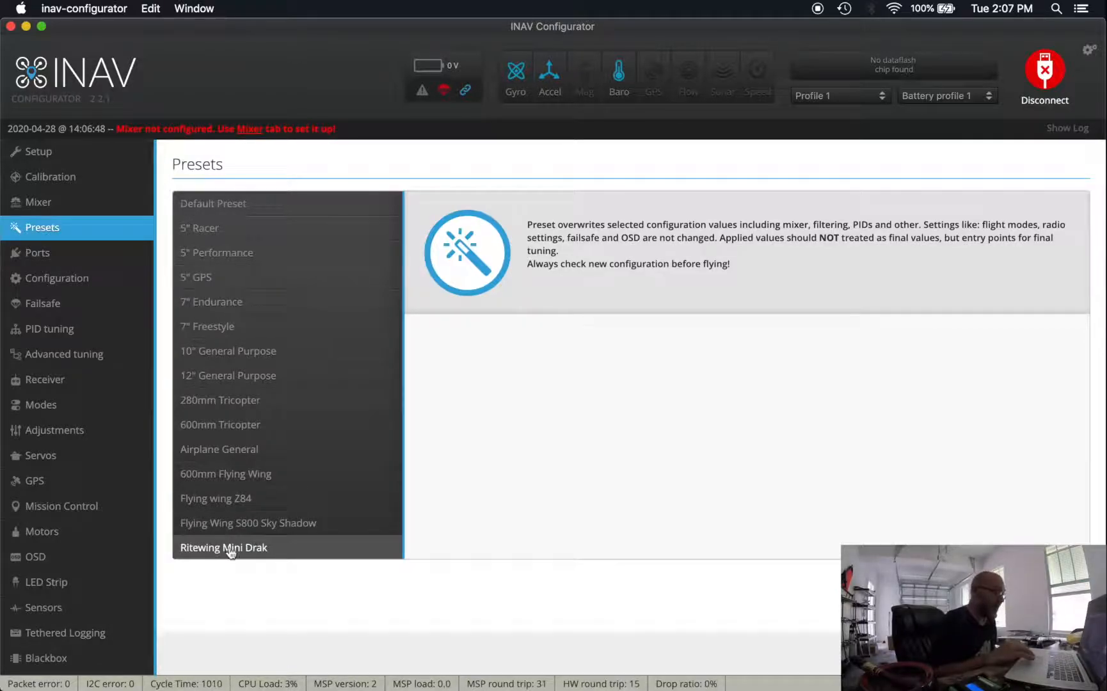
pyautogui.click(224, 454)
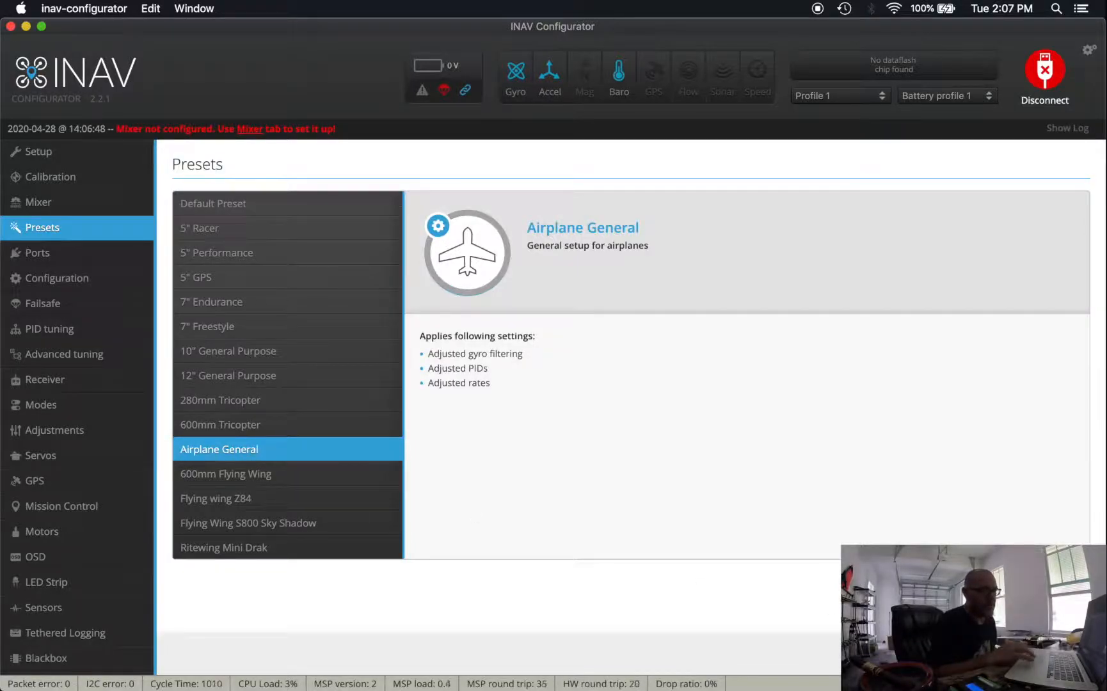
pyautogui.click(1045, 653)
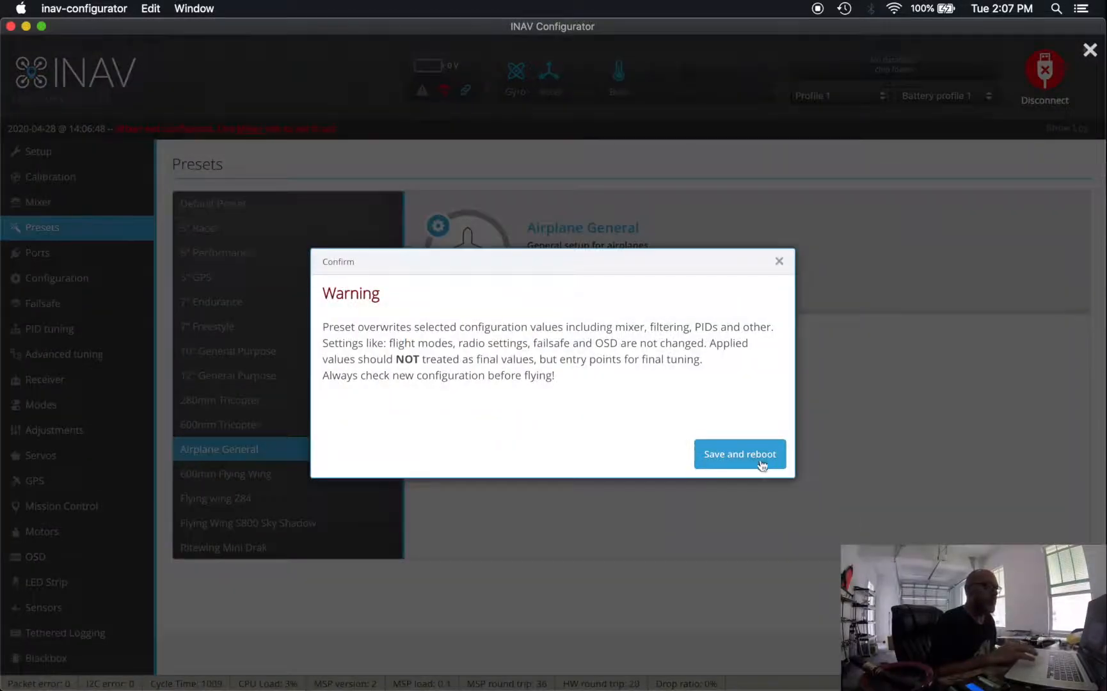
pyautogui.click(759, 464)
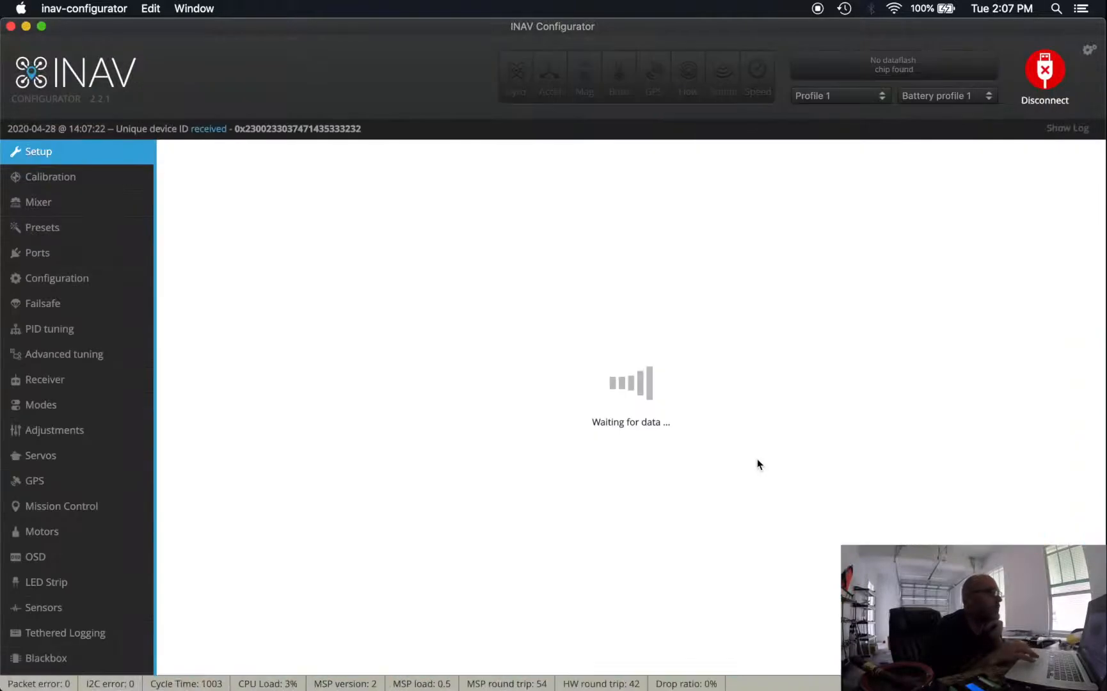
# Load and apply the Airplane mixer preset without flaps, accepting the overwrite and reboot
pyautogui.click(68, 204)
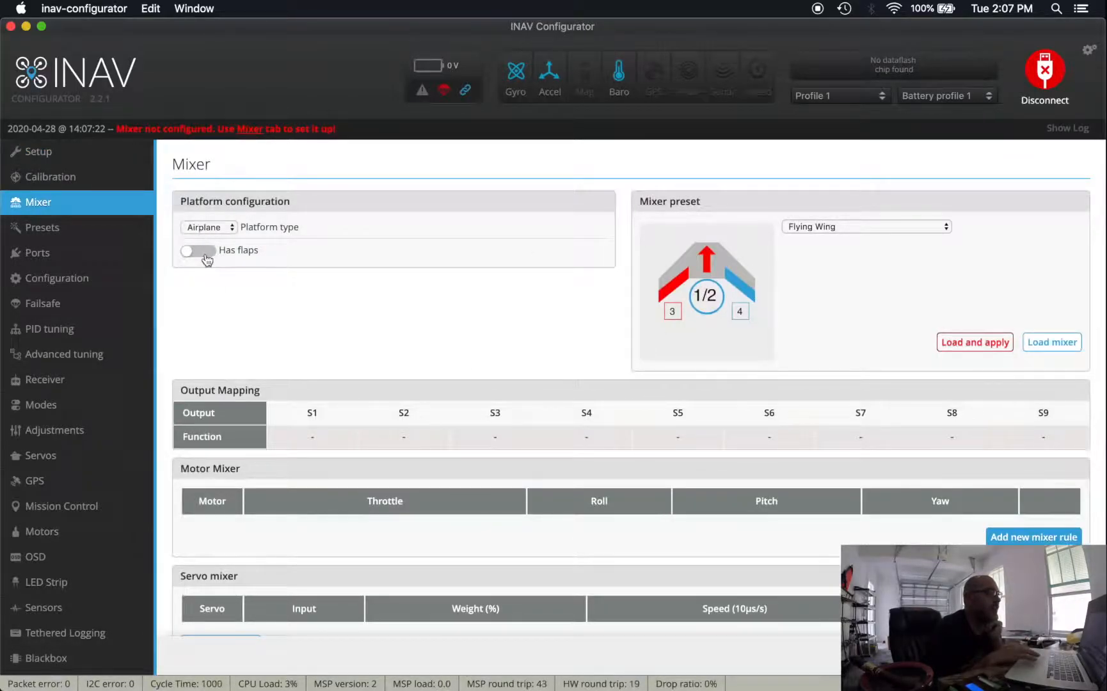
pyautogui.click(803, 226)
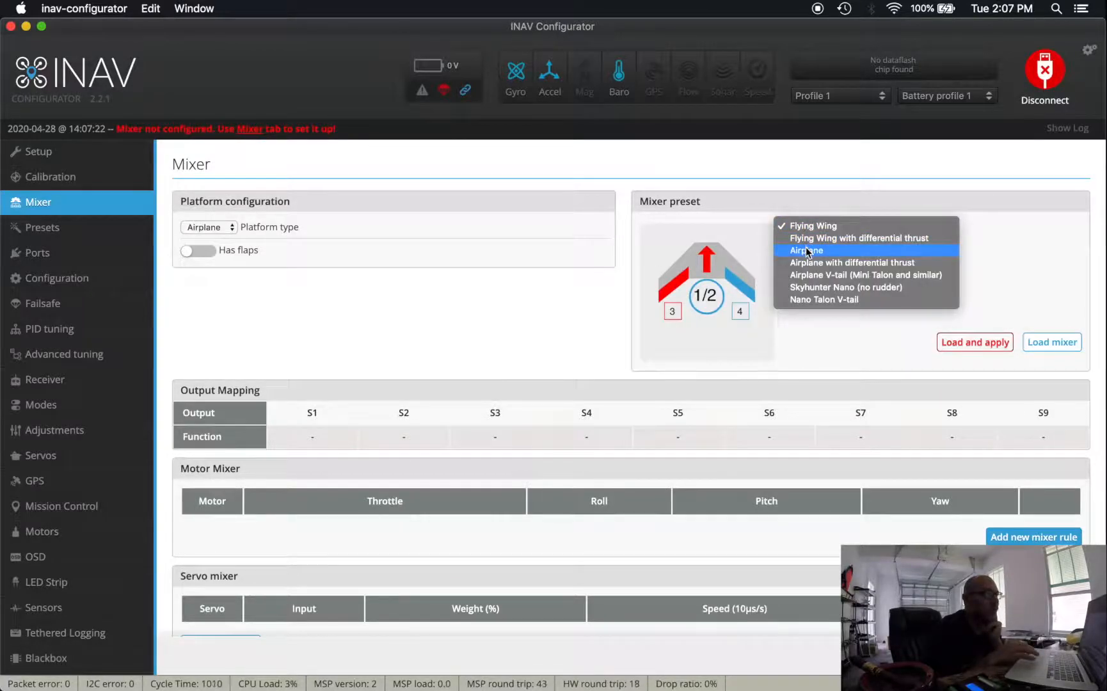
pyautogui.click(807, 250)
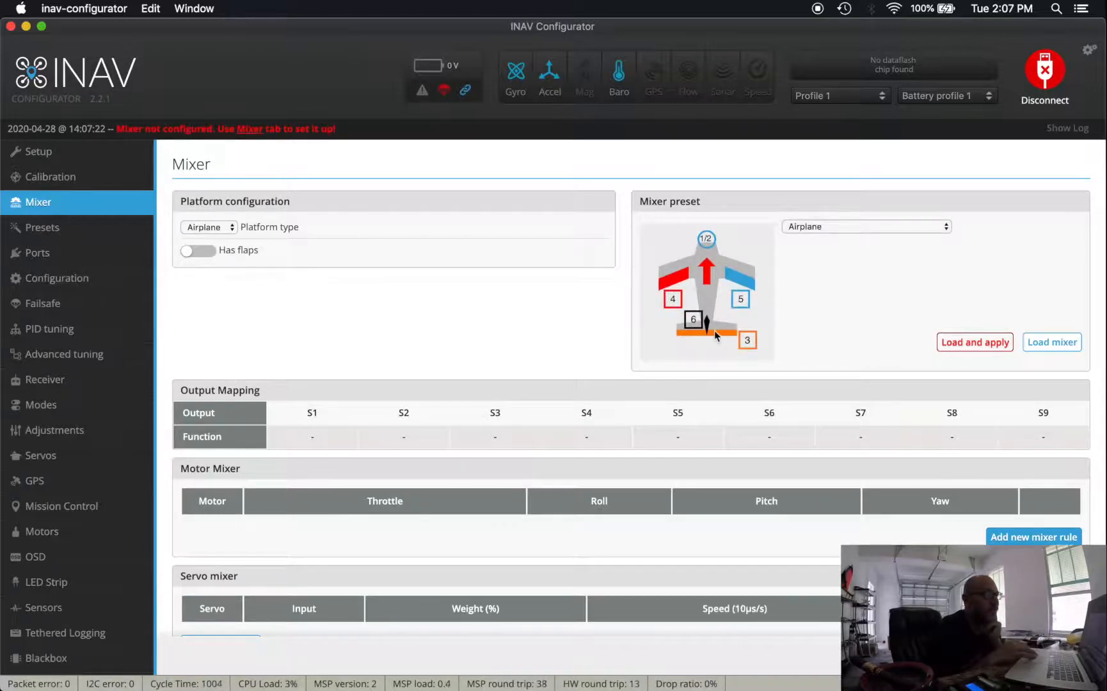
pyautogui.click(956, 338)
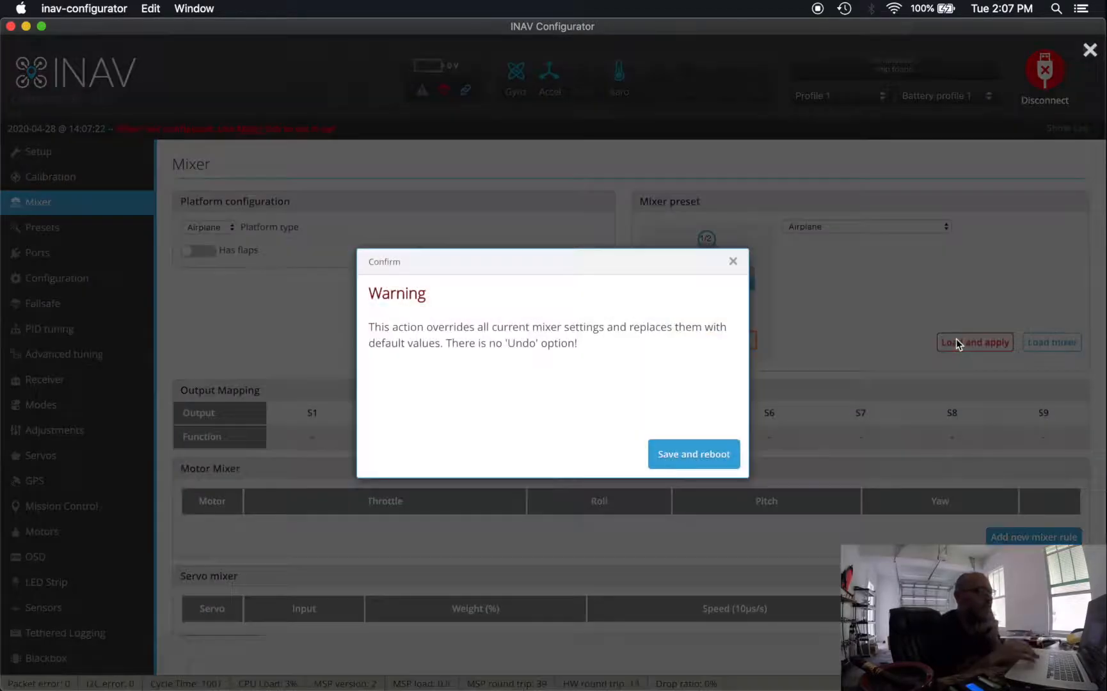
pyautogui.click(702, 459)
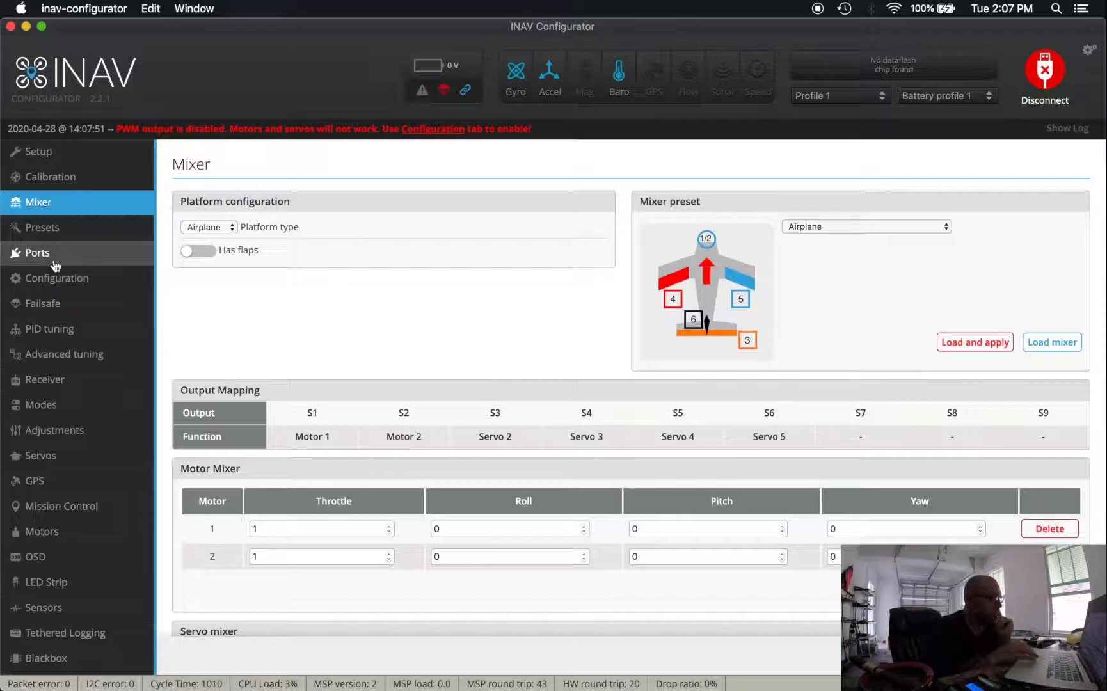
# Delete both Flaps rules and the Stabilized Yaw rule from the servo mixer, then save the mixer and reboot
pyautogui.scroll(-4, 328, 341)
pyautogui.scroll(-4, 328, 346)
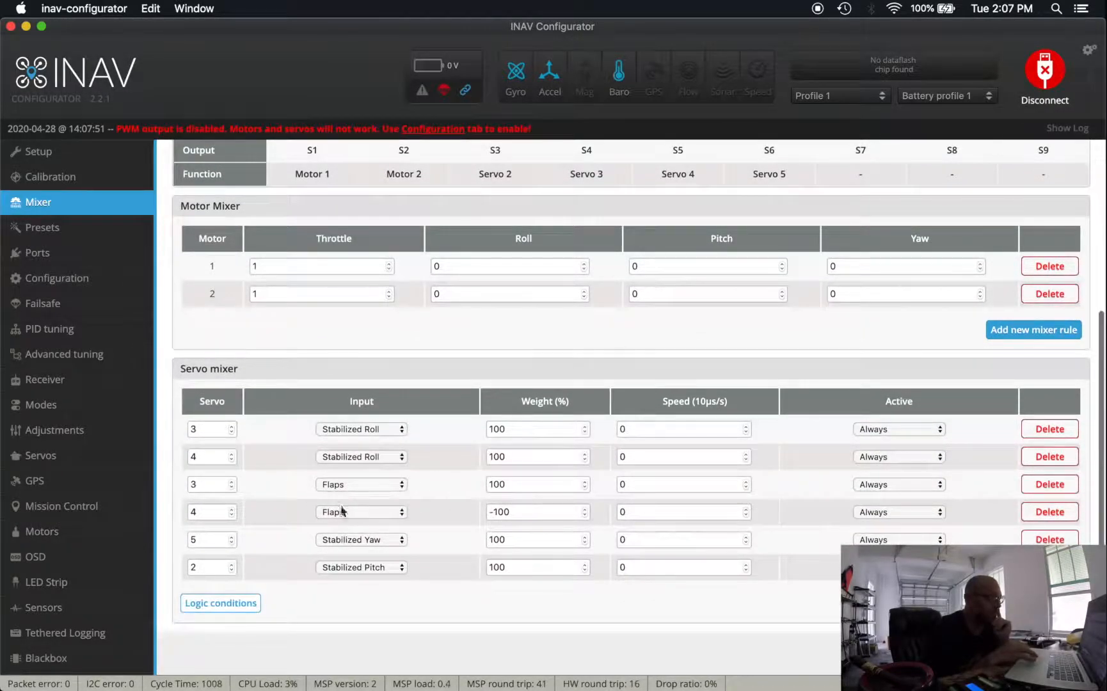
pyautogui.click(1045, 487)
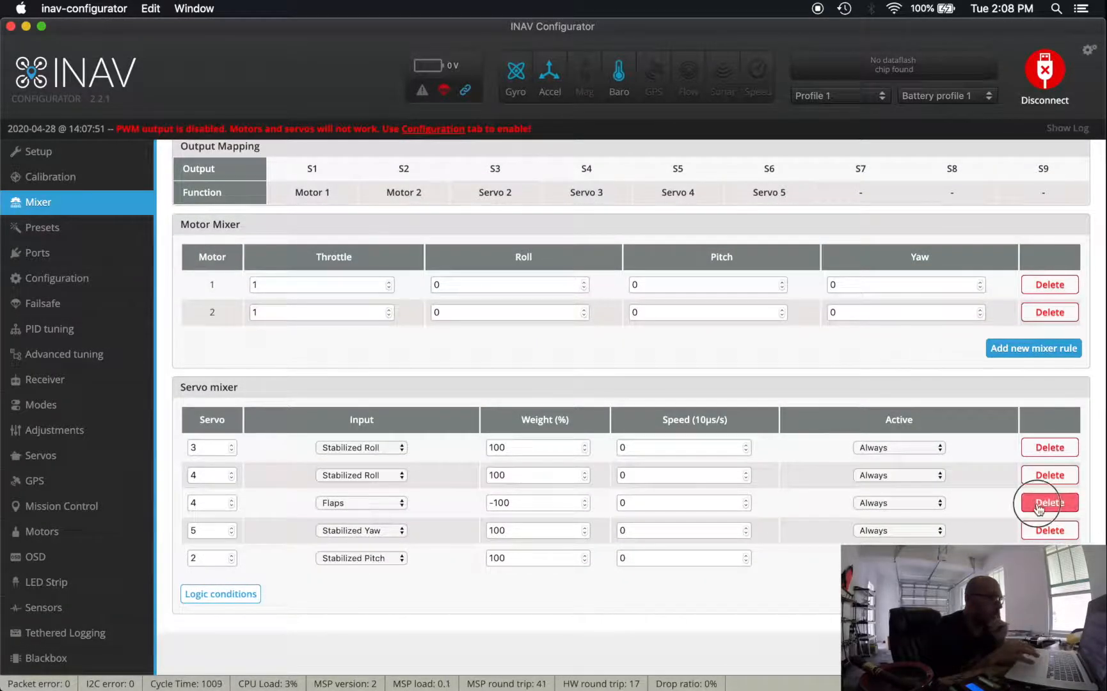
pyautogui.click(1043, 503)
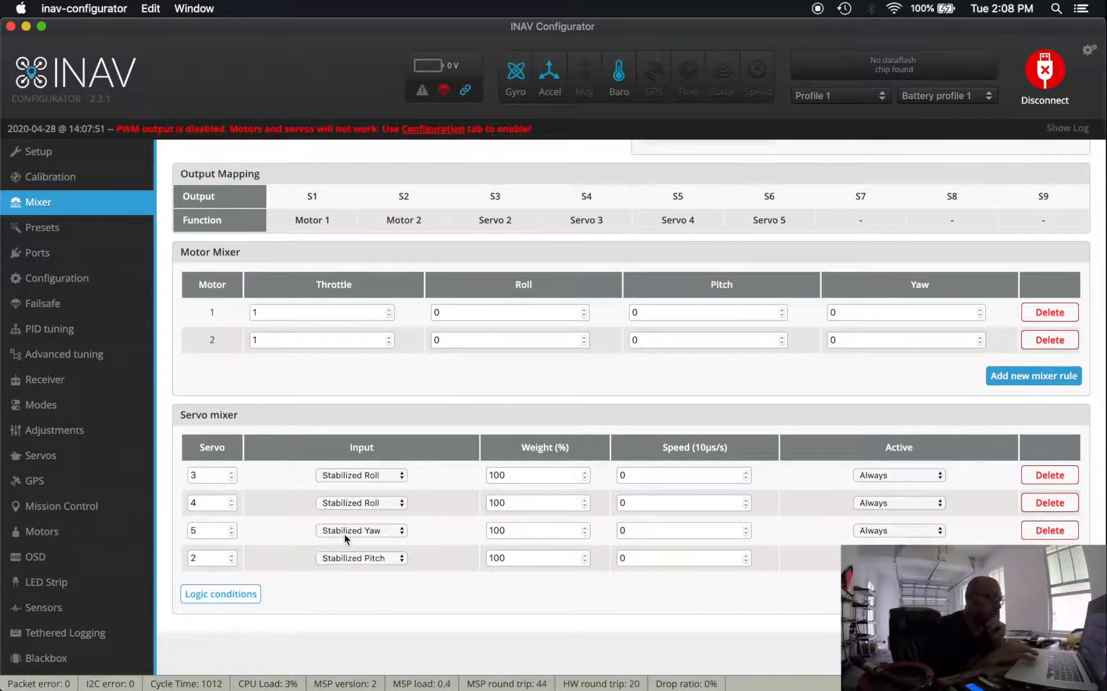
pyautogui.click(1050, 530)
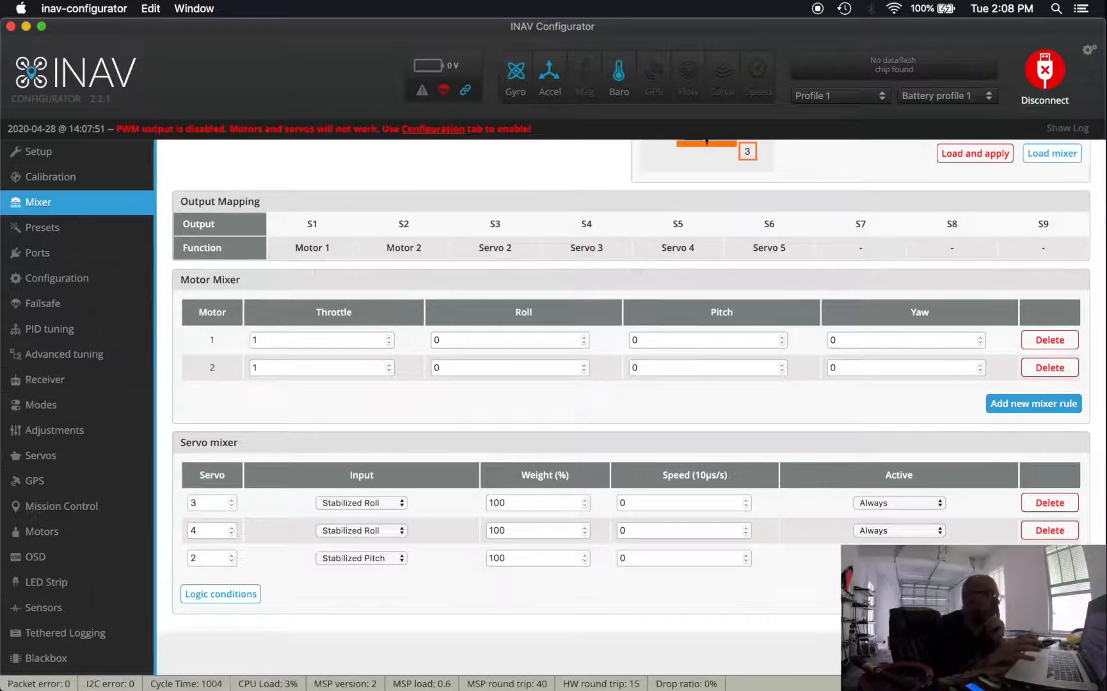
pyautogui.click(1051, 653)
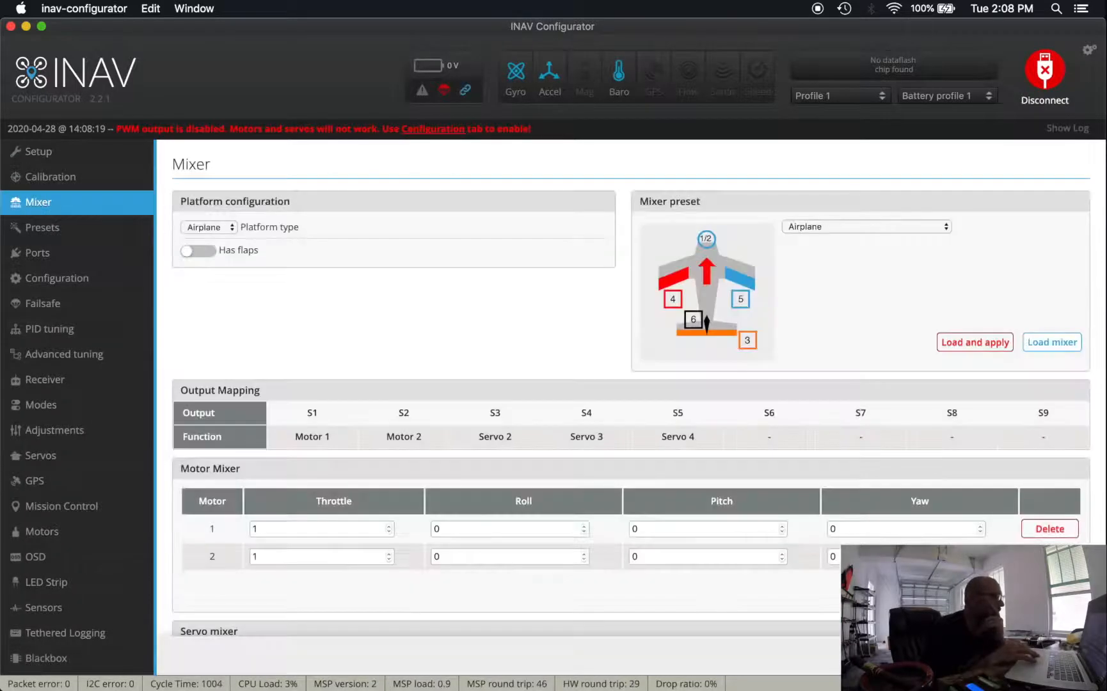
# Review the other features in the general configuration and the list of available flight modes
pyautogui.click(53, 281)
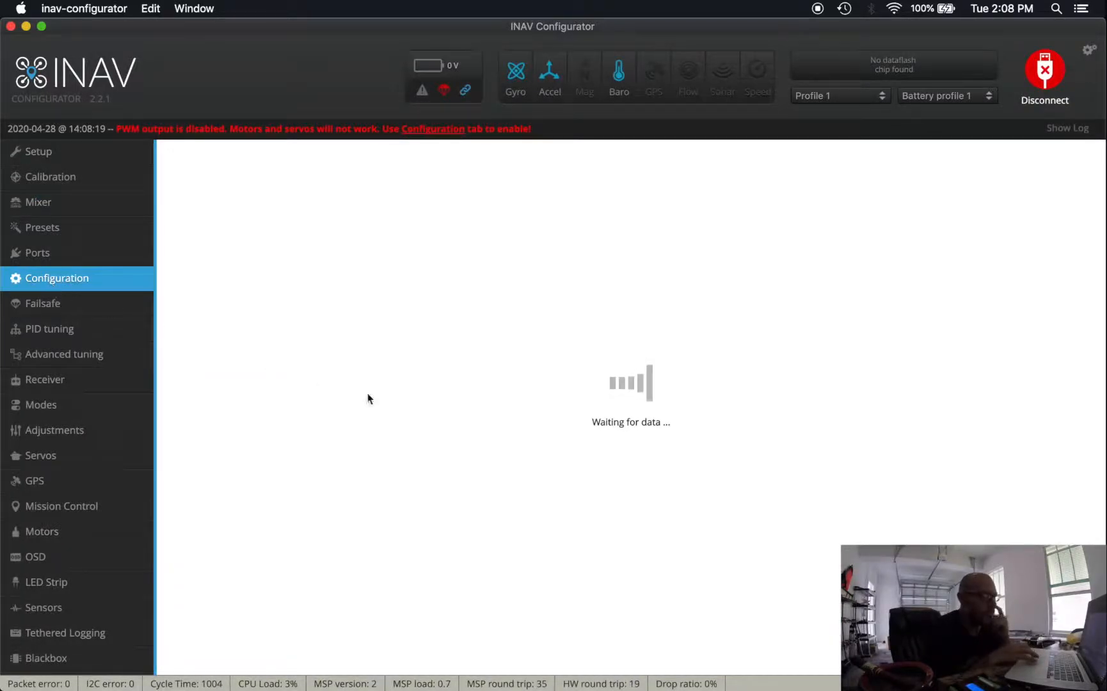
pyautogui.scroll(-15, 756, 536)
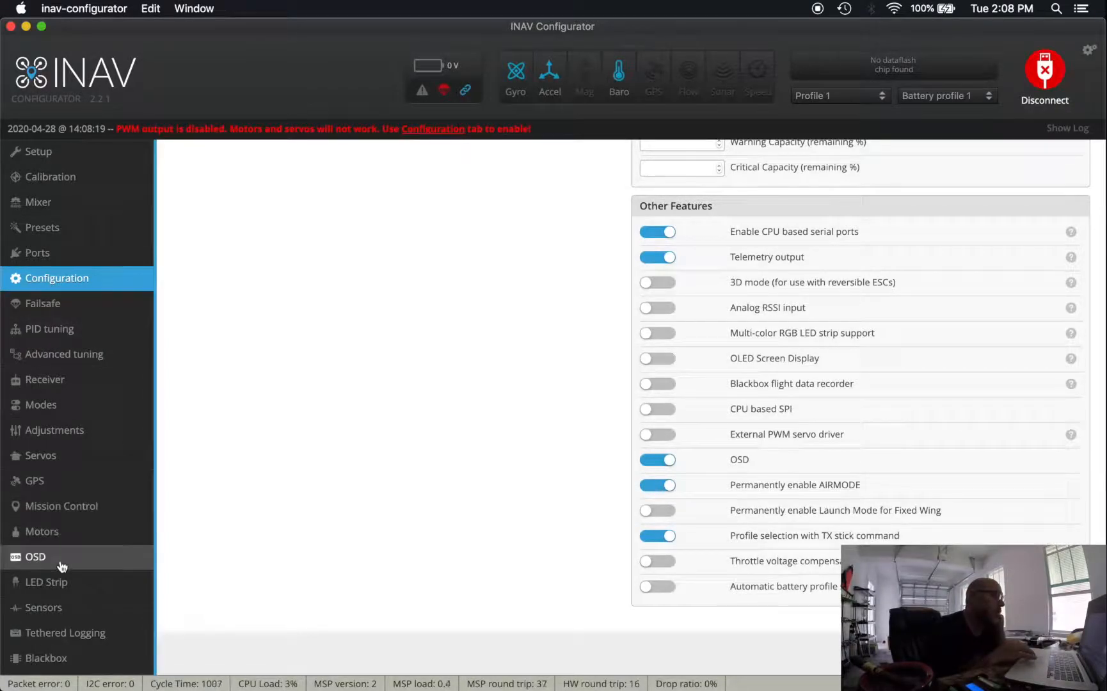
pyautogui.click(57, 412)
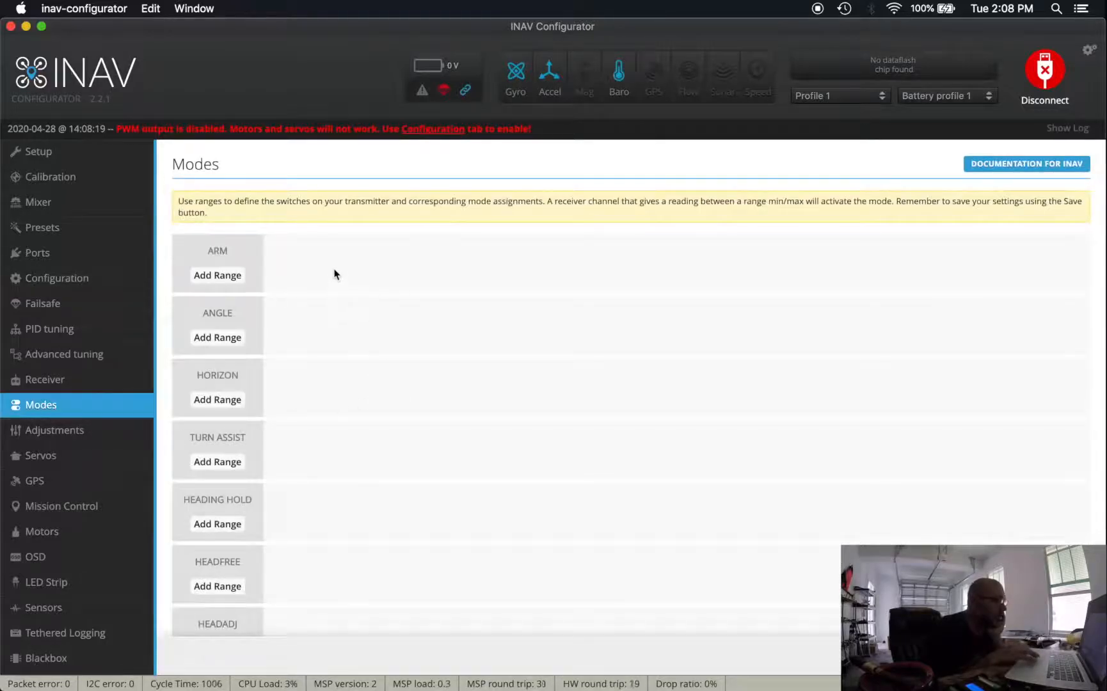
pyautogui.scroll(-3, 307, 521)
pyautogui.scroll(-2, 307, 521)
pyautogui.scroll(5, 307, 522)
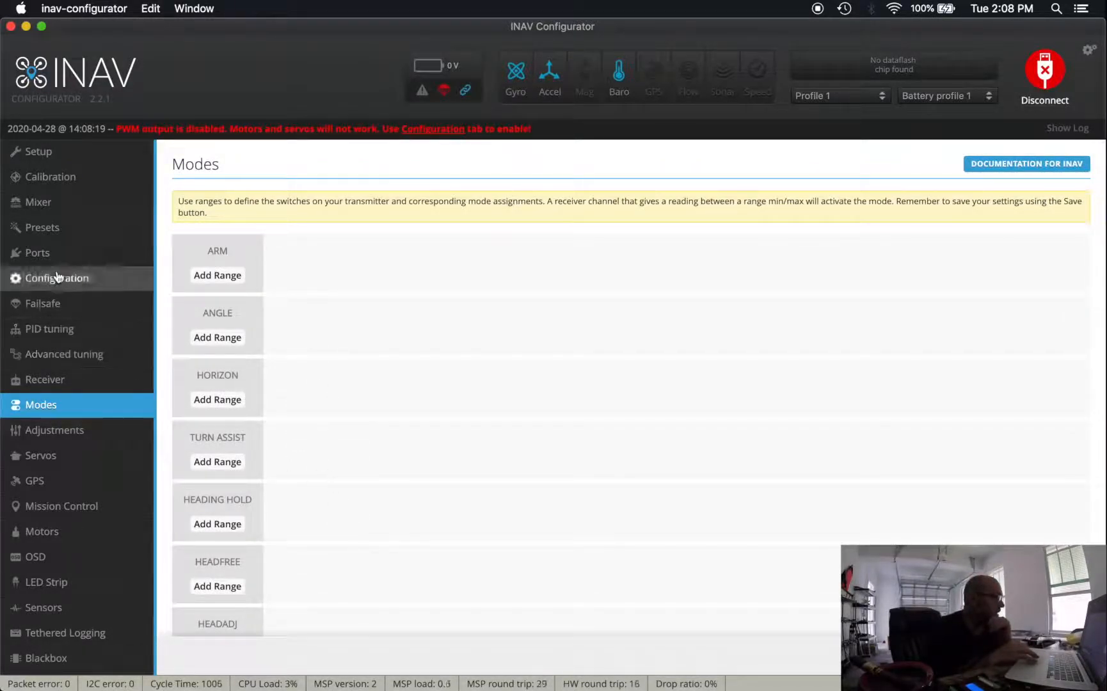
# Set the proportional PID gains to 8 for roll and 15 for pitch
pyautogui.click(51, 333)
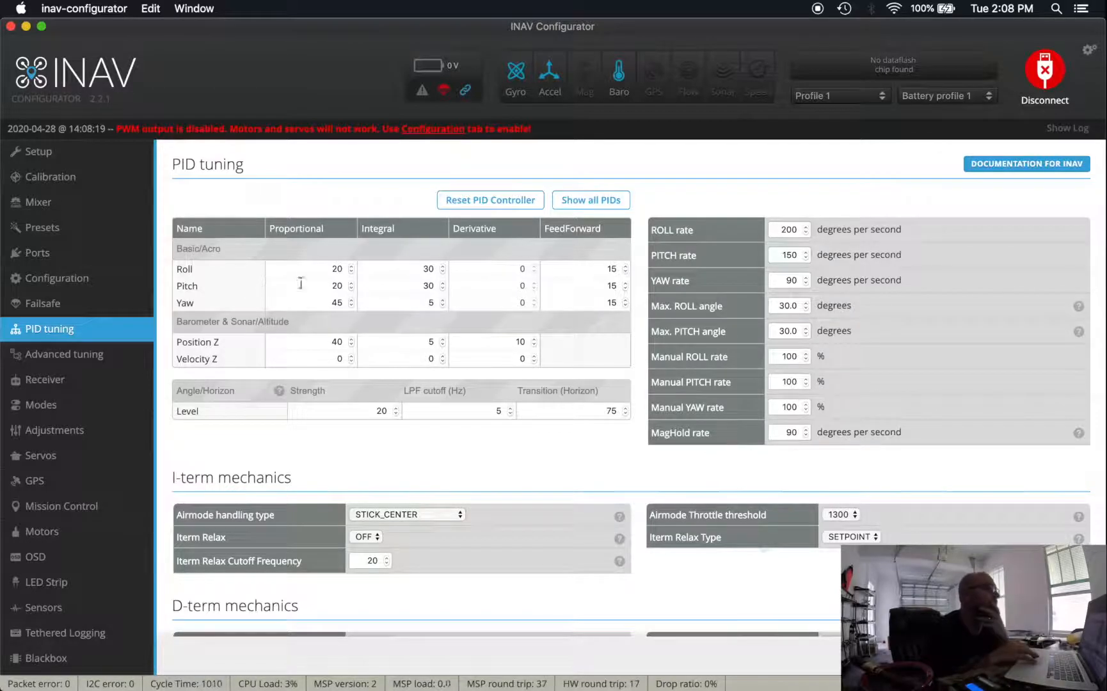
pyautogui.doubleClick(339, 270)
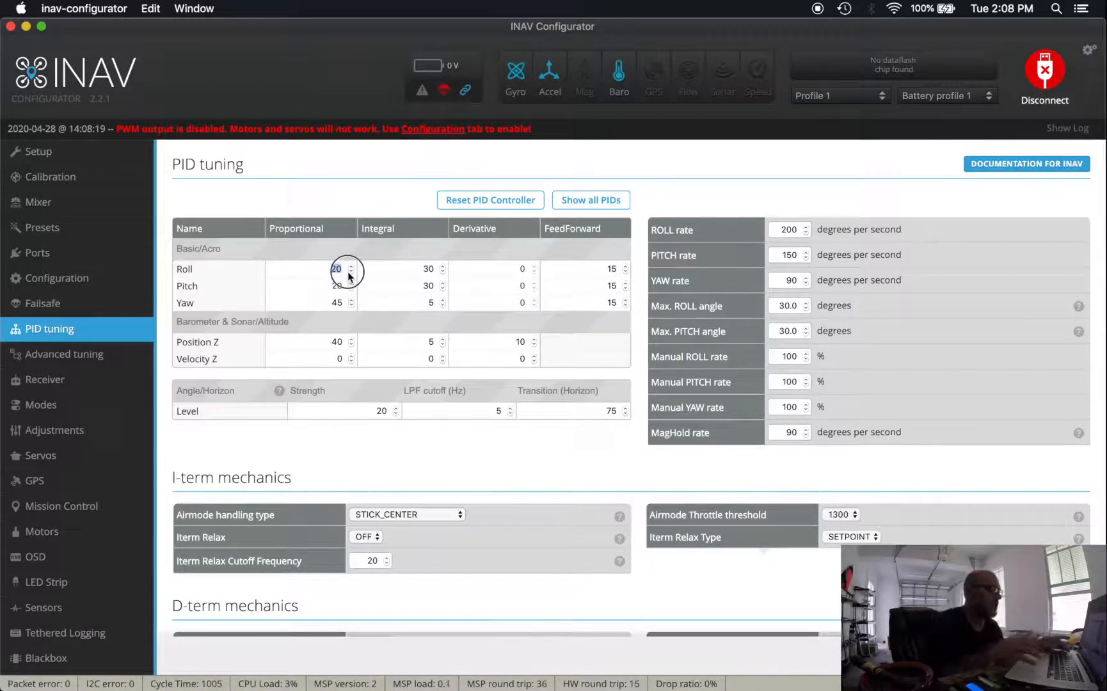
pyautogui.write('10')
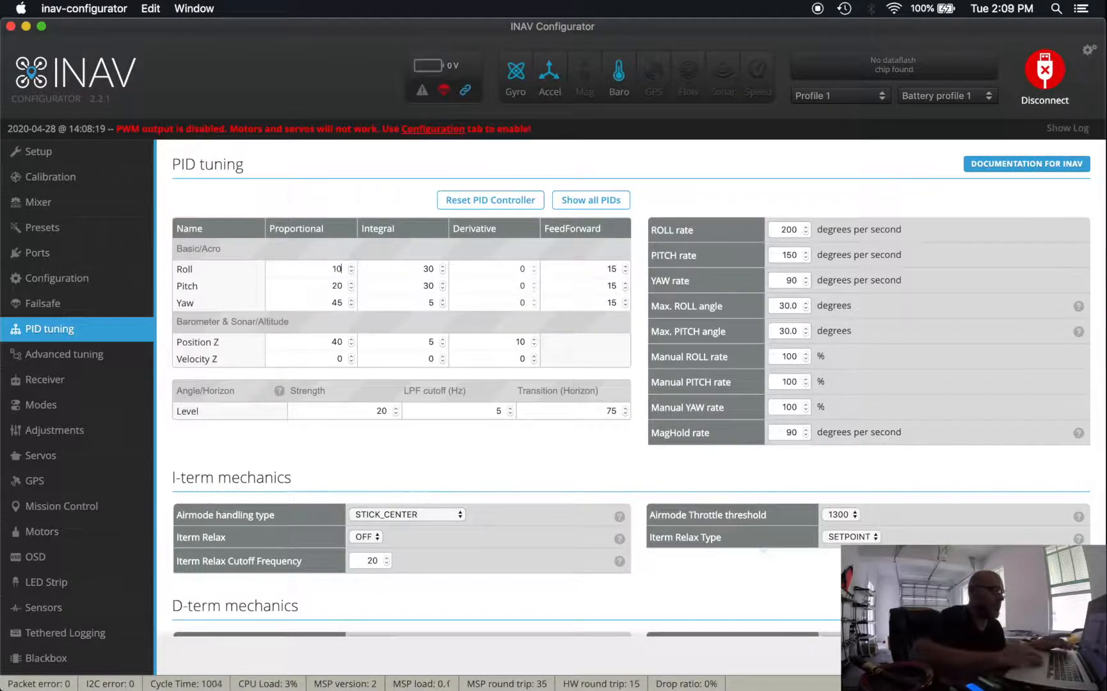
pyautogui.click(332, 286)
pyautogui.write('10')
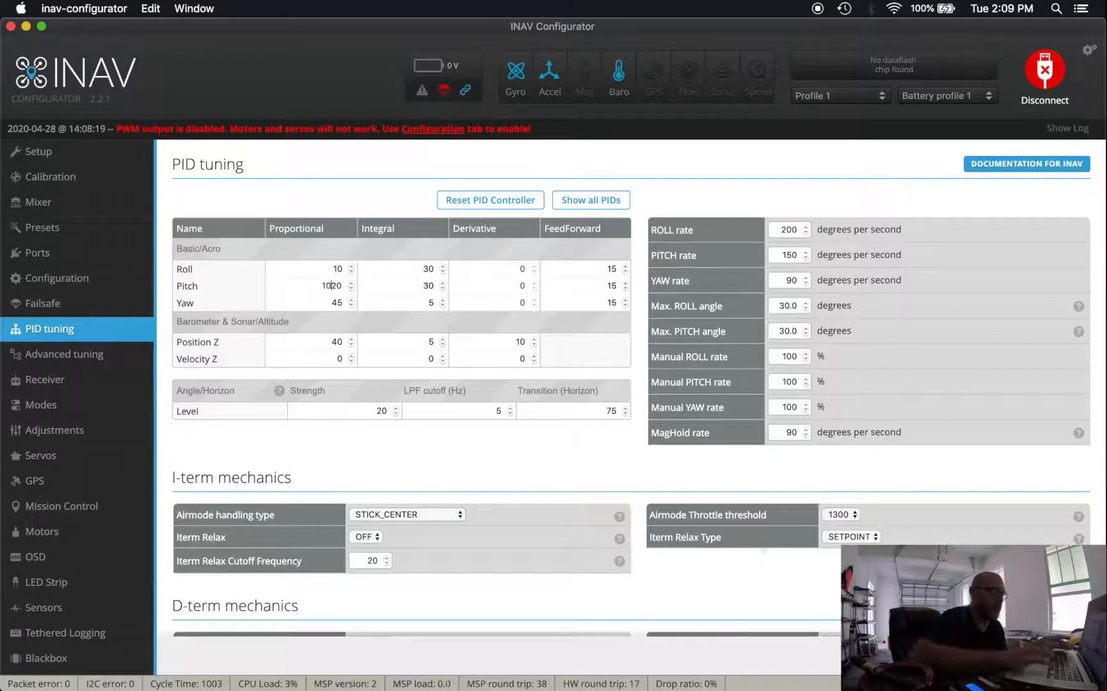
pyautogui.press('Delete')
pyautogui.press('Delete')
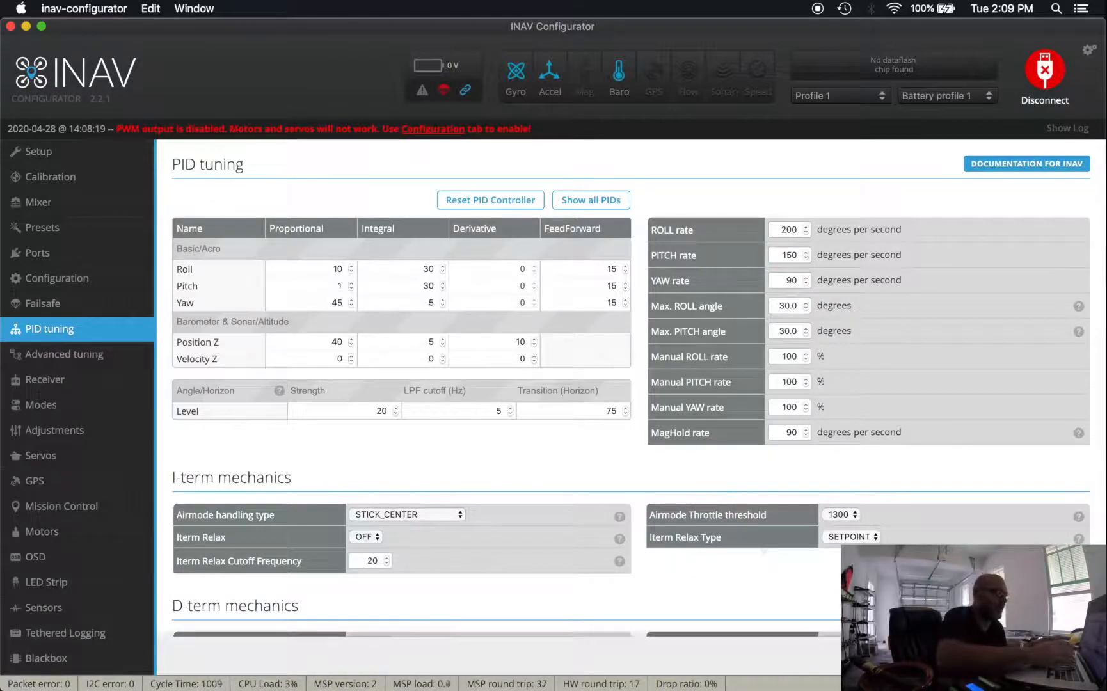
pyautogui.click(345, 270)
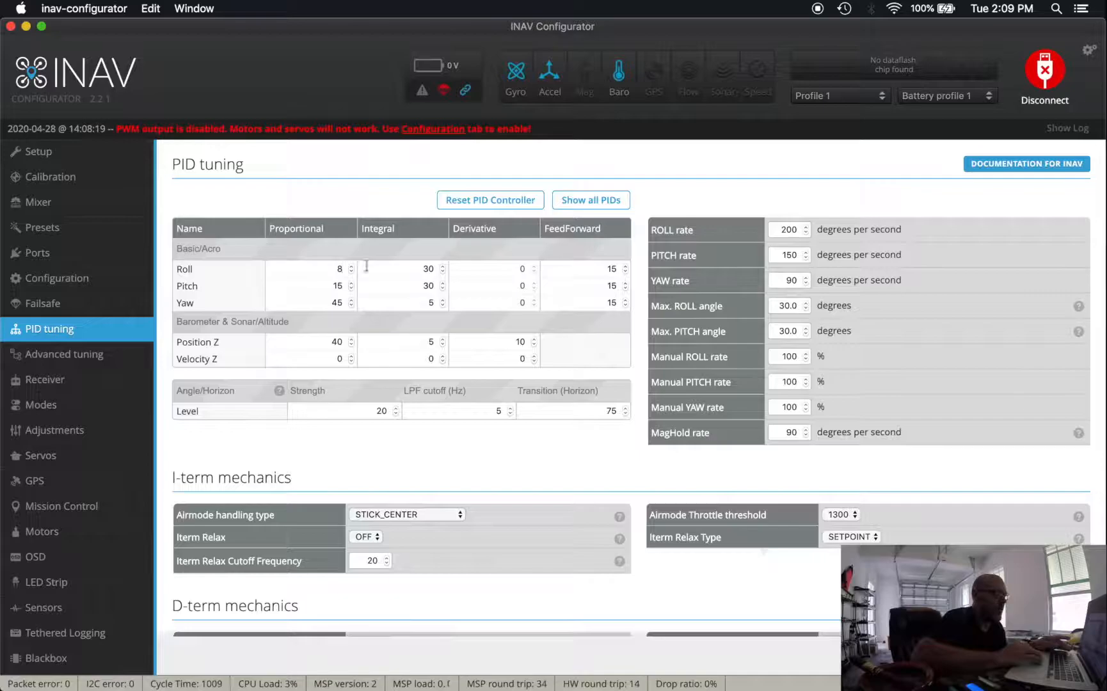
# Set the integral PID gains to 10 for roll and 15 for pitch
pyautogui.click(422, 269)
pyautogui.write('10')
pyautogui.press('Delete')
pyautogui.press('Delete')
pyautogui.click(422, 286)
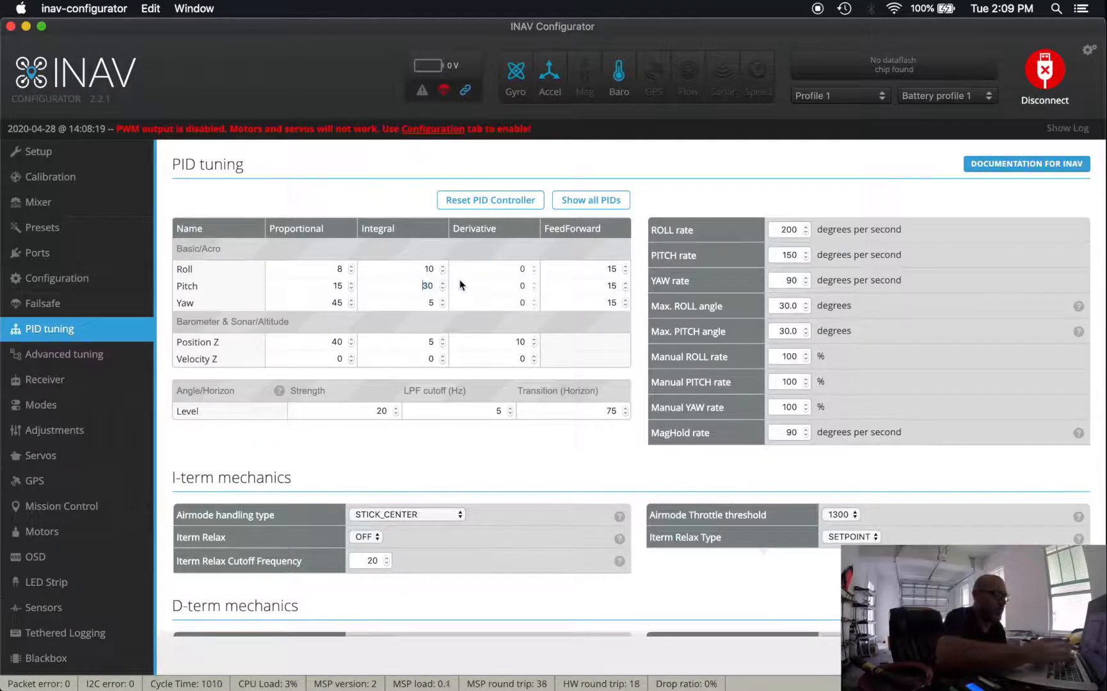
pyautogui.press('Right')
pyautogui.press('Right')
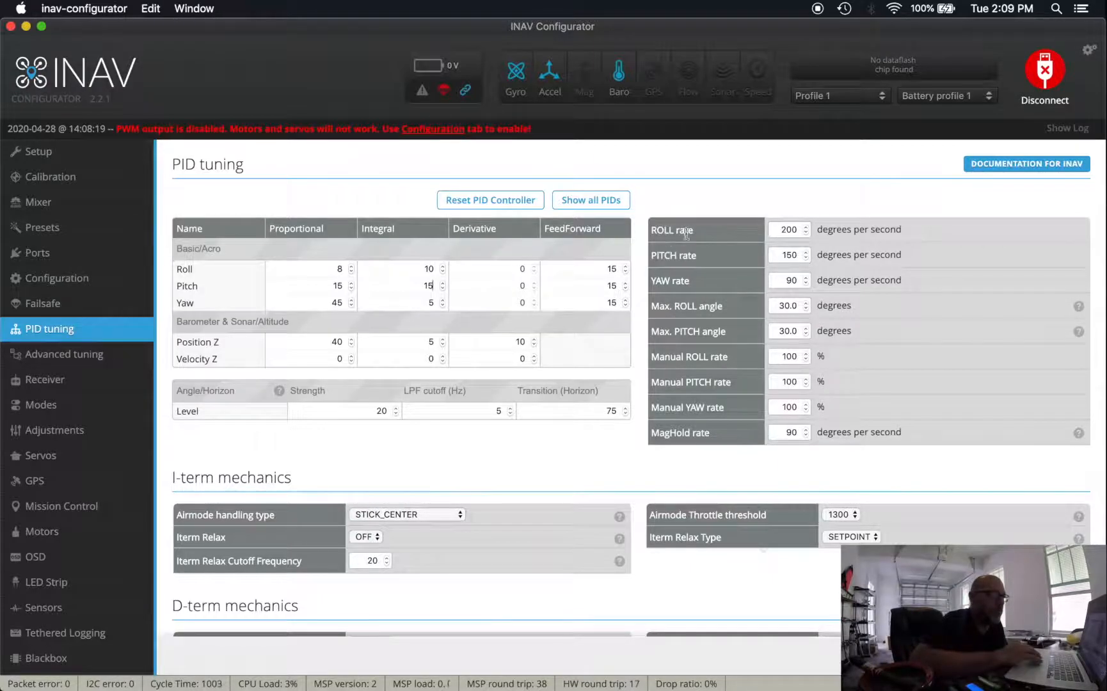
# Set the roll and pitch rates to 300 degrees per second each and save the PID tuning
pyautogui.doubleClick(802, 234)
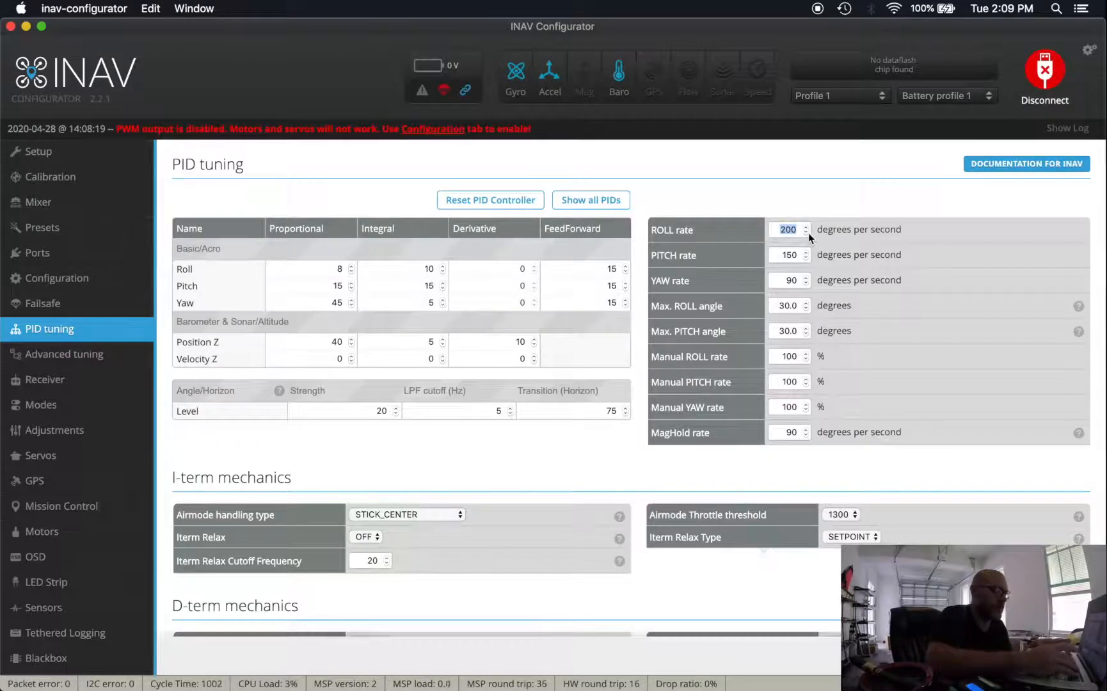
pyautogui.write('300')
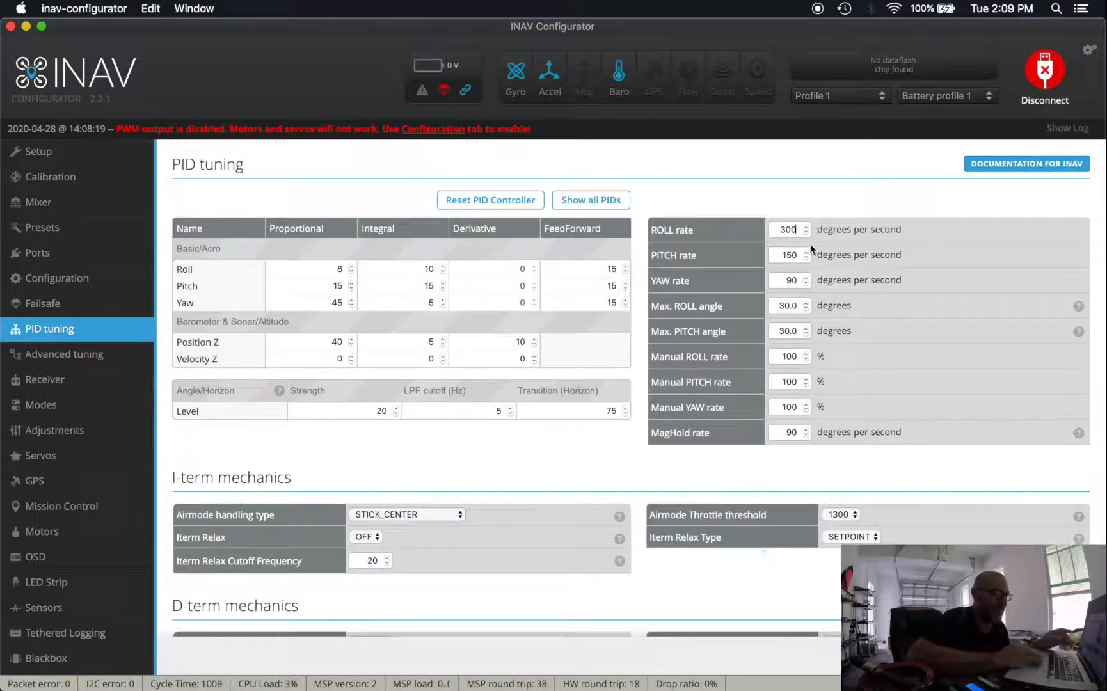
pyautogui.doubleClick(791, 257)
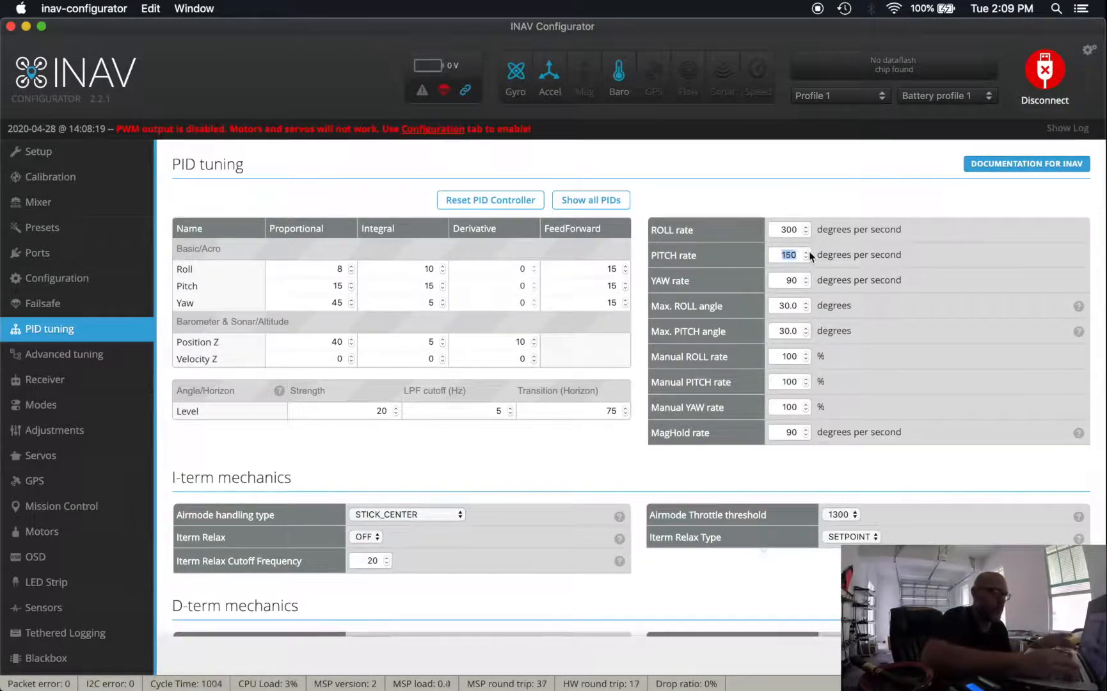
pyautogui.write('300')
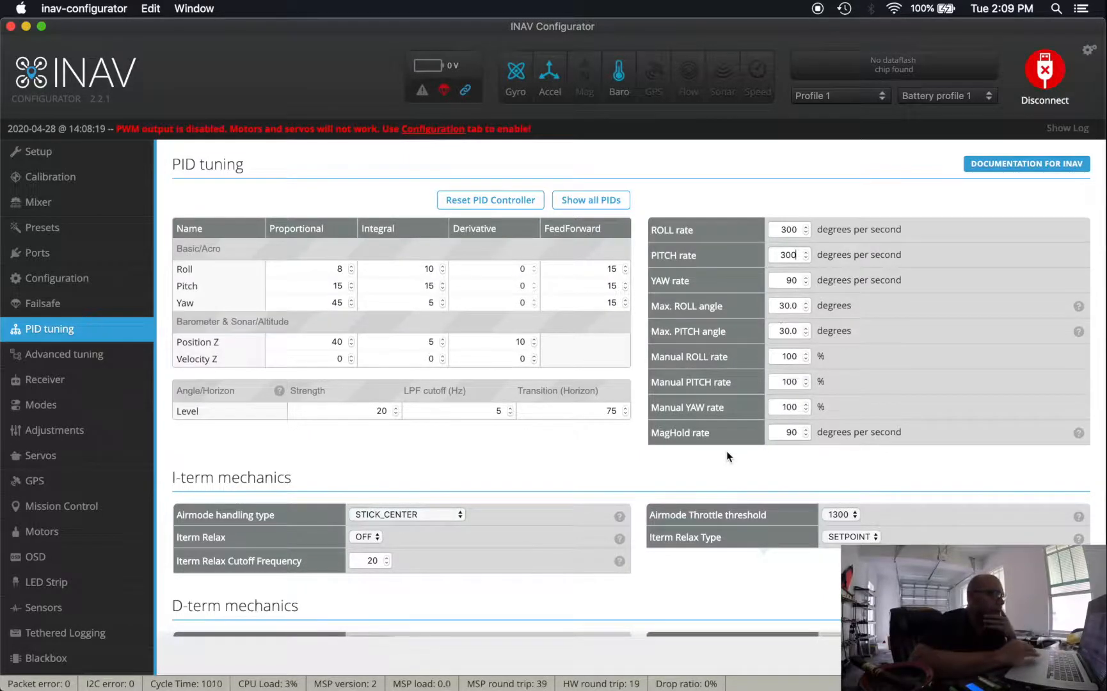
pyautogui.scroll(-10, 727, 455)
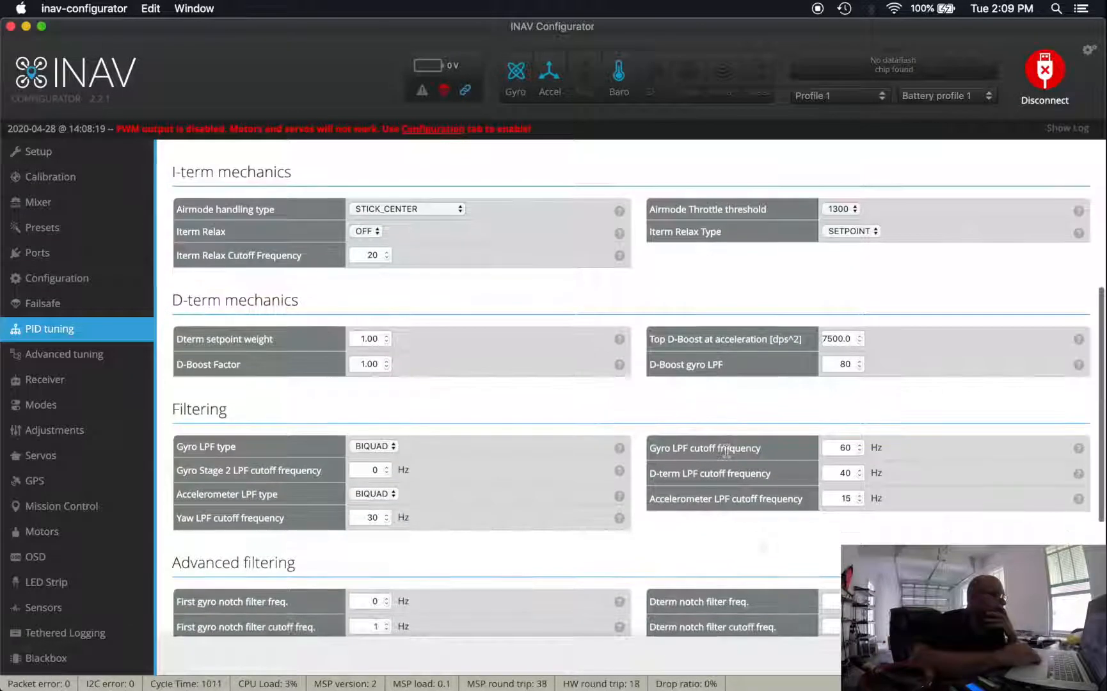
pyautogui.scroll(10, 727, 451)
pyautogui.scroll(-1, 727, 456)
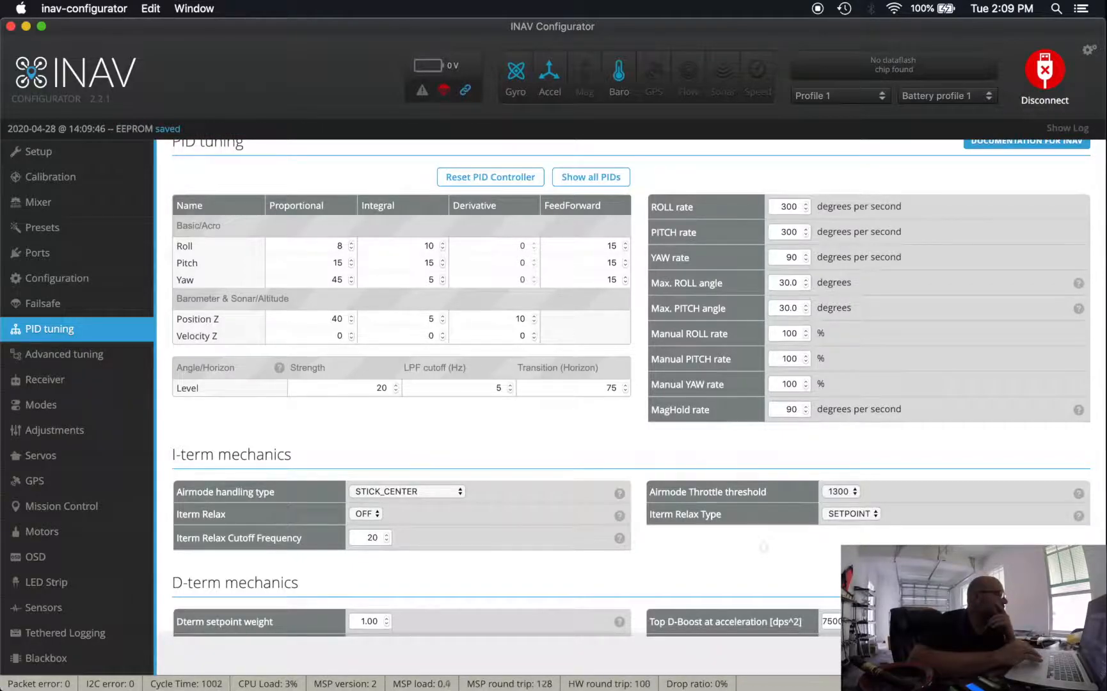
# Set the failsafe procedure to RTH with a valid pulse range of 950 to 2050, then save and reboot
pyautogui.click(73, 304)
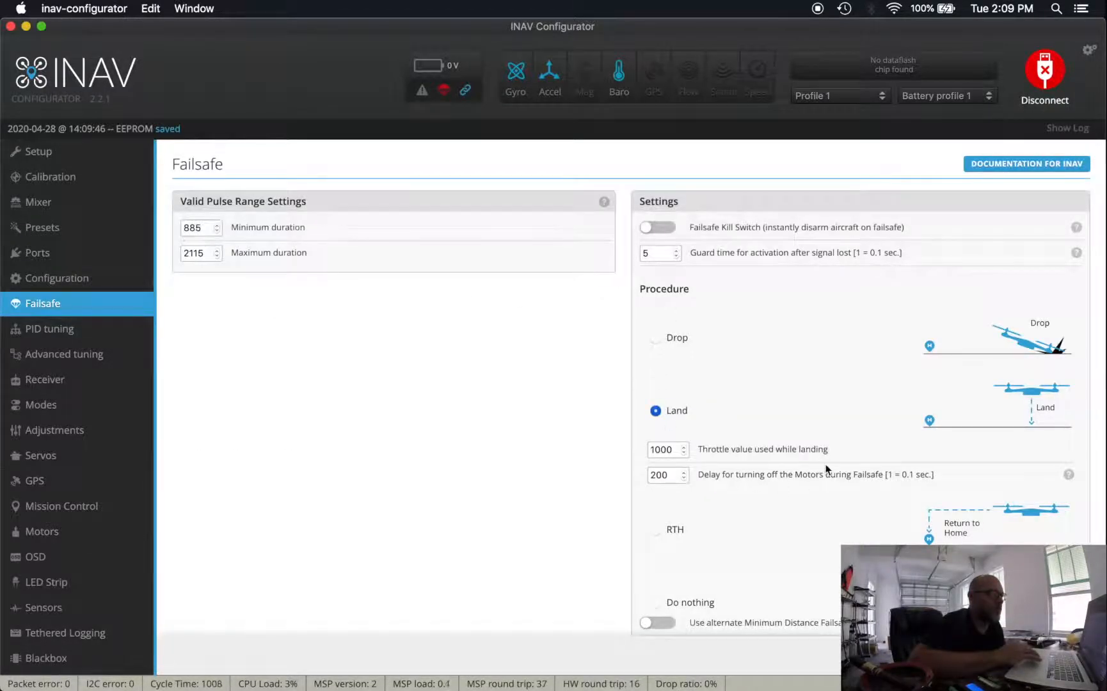
pyautogui.click(665, 534)
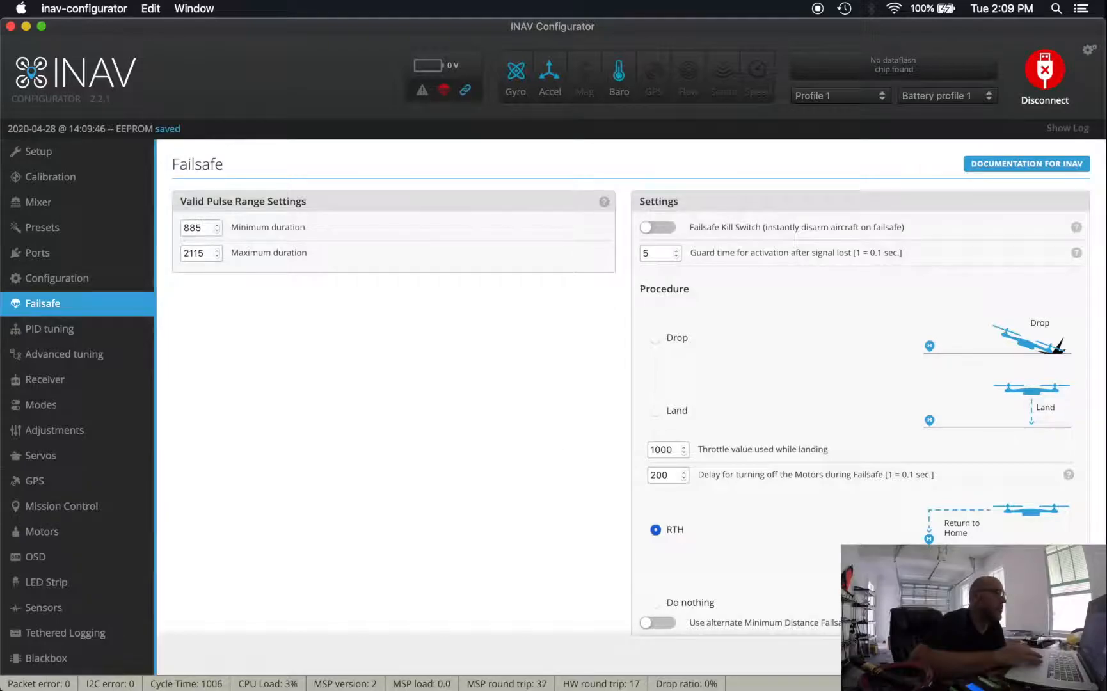
pyautogui.click(217, 226)
pyautogui.moveTo(217, 228); pyautogui.dragTo(217, 228)
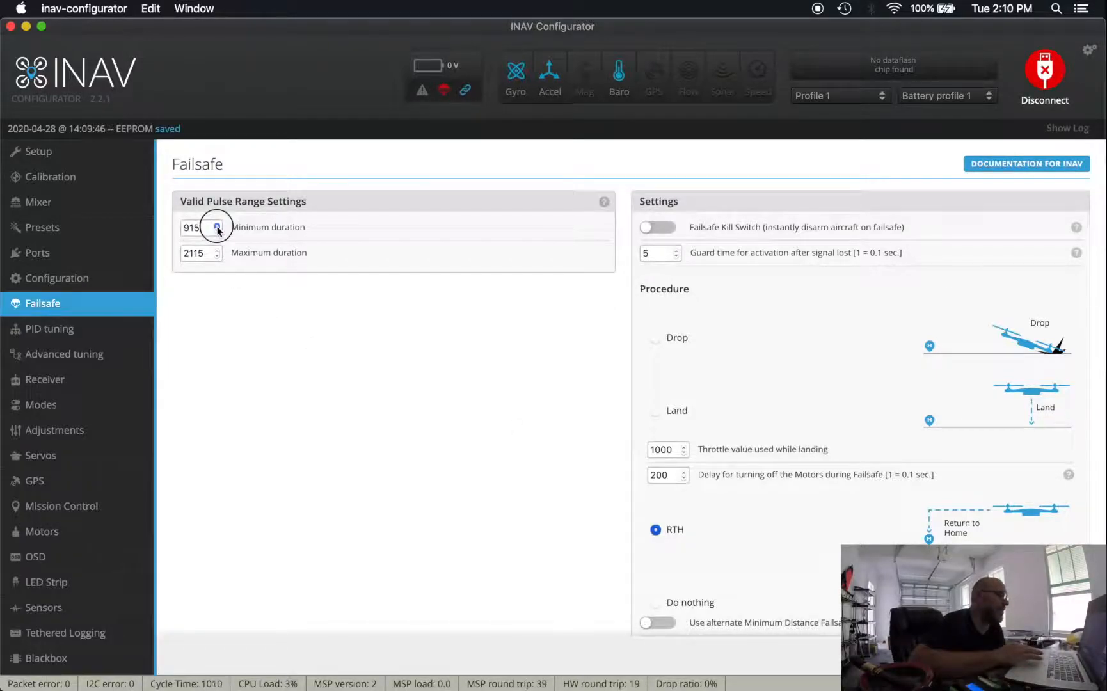
pyautogui.moveTo(218, 227); pyautogui.dragTo(218, 231)
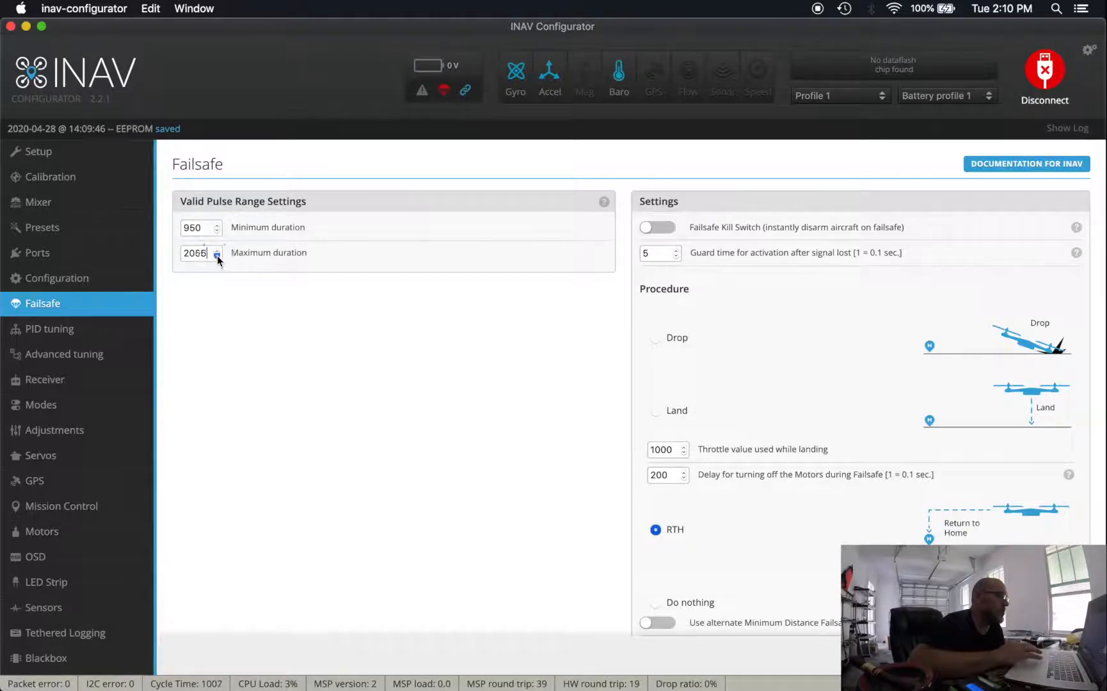
pyautogui.press('BackSpace')
pyautogui.write('0')
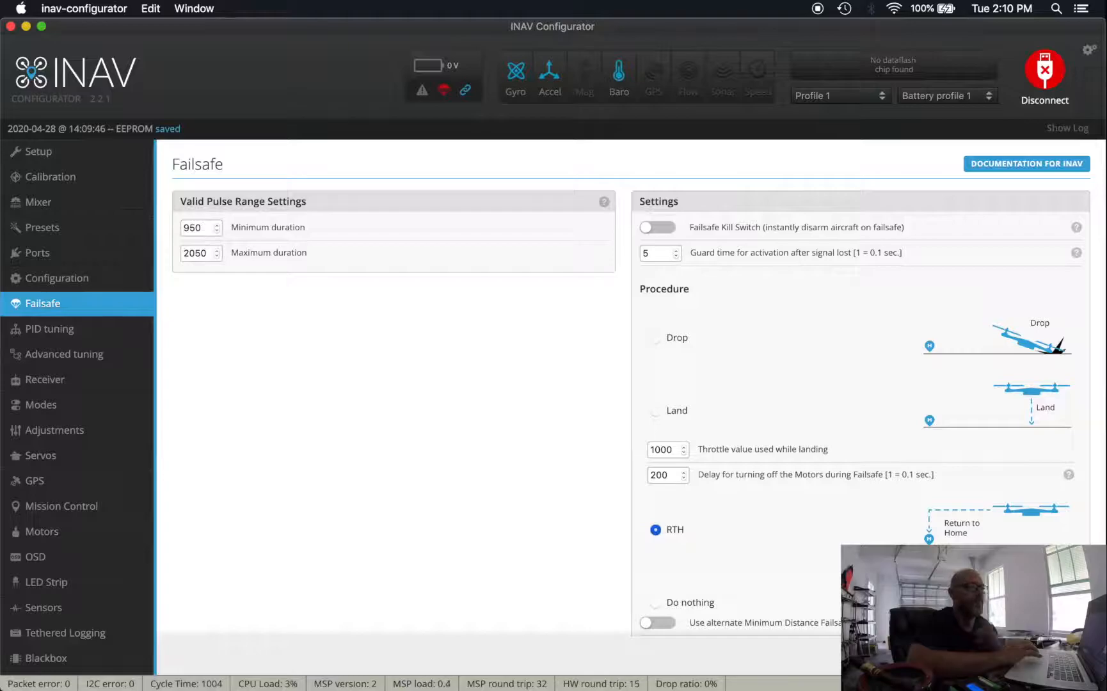
pyautogui.click(1044, 655)
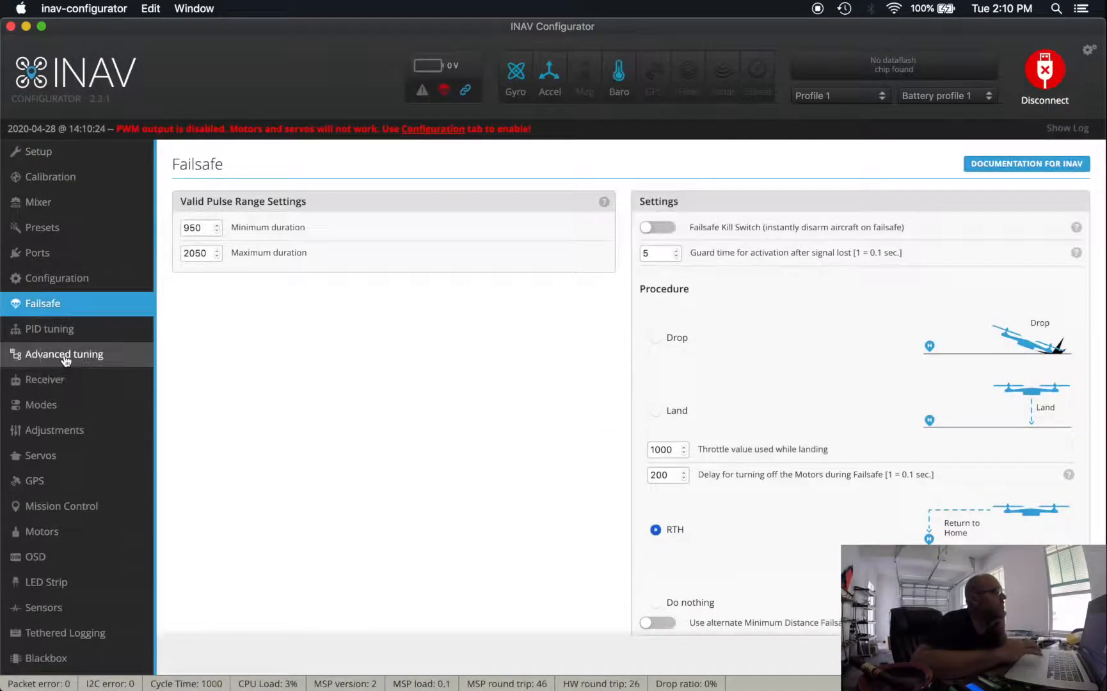
# Open the advanced tuning settings and examine the RTH and landing values and the fixed wing navigation values
pyautogui.click(66, 355)
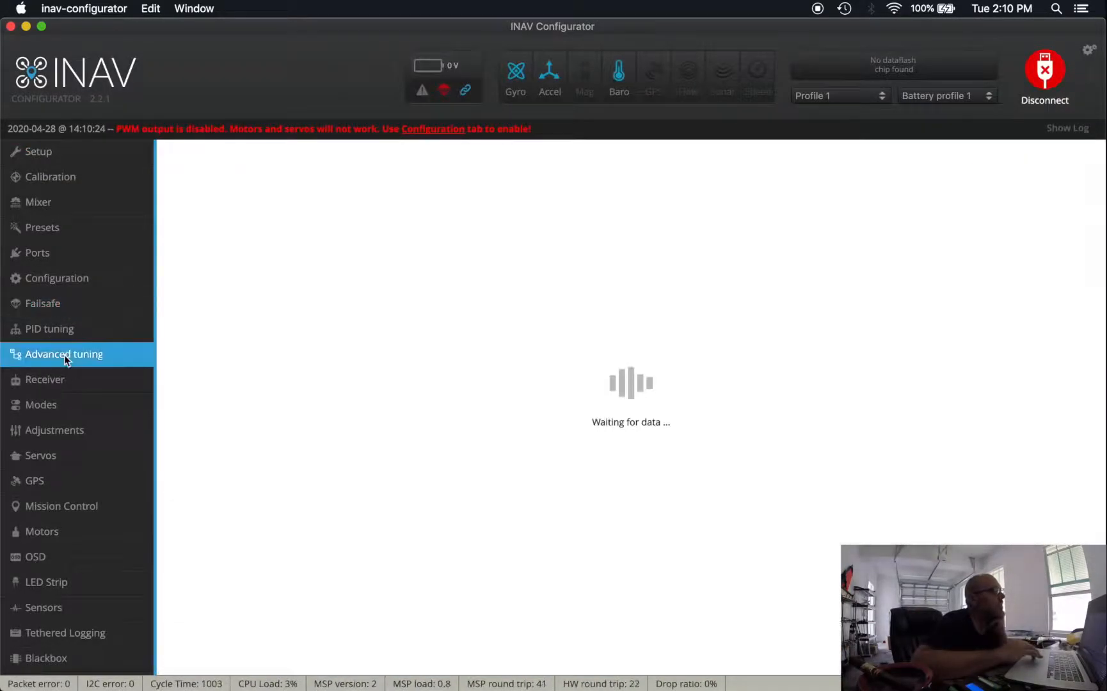
pyautogui.scroll(-3, 284, 383)
pyautogui.scroll(-2, 285, 383)
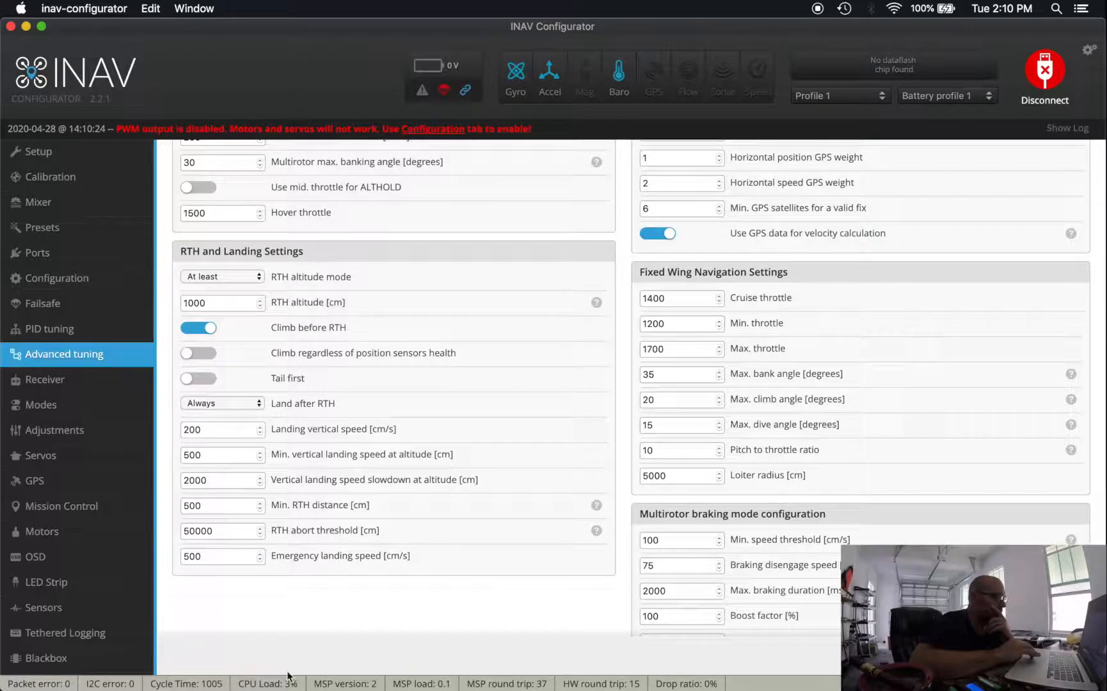
# Switch to Chrome and search for "cm to feet" in a new tab to bring up a unit converter
pyautogui.click(179, 640)
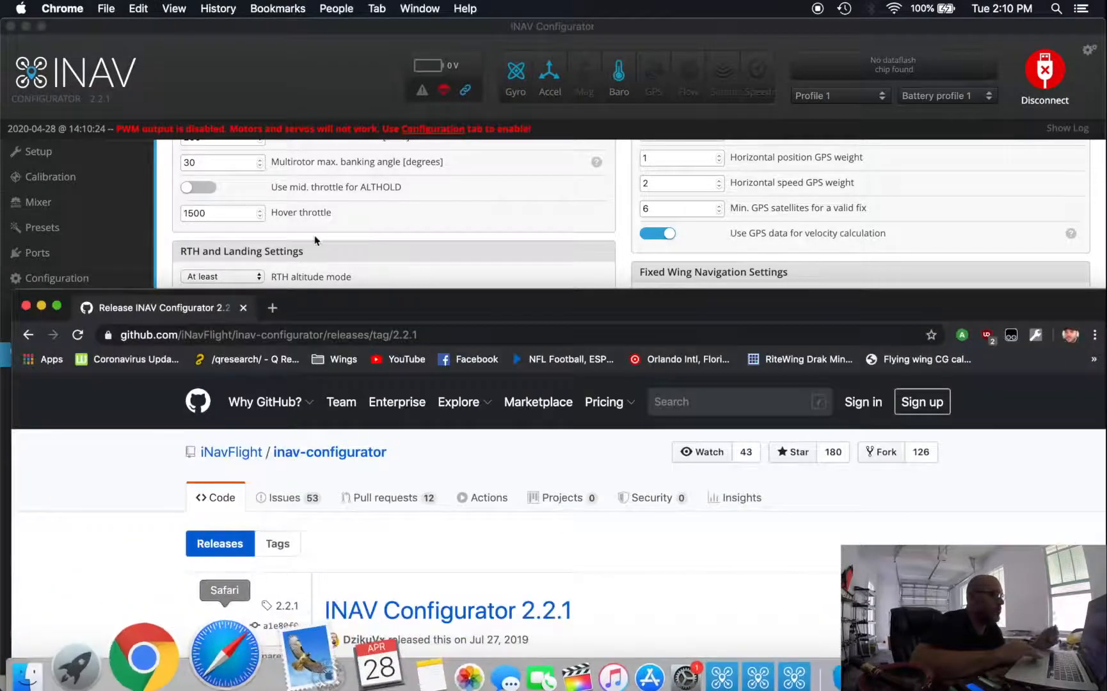
pyautogui.click(271, 308)
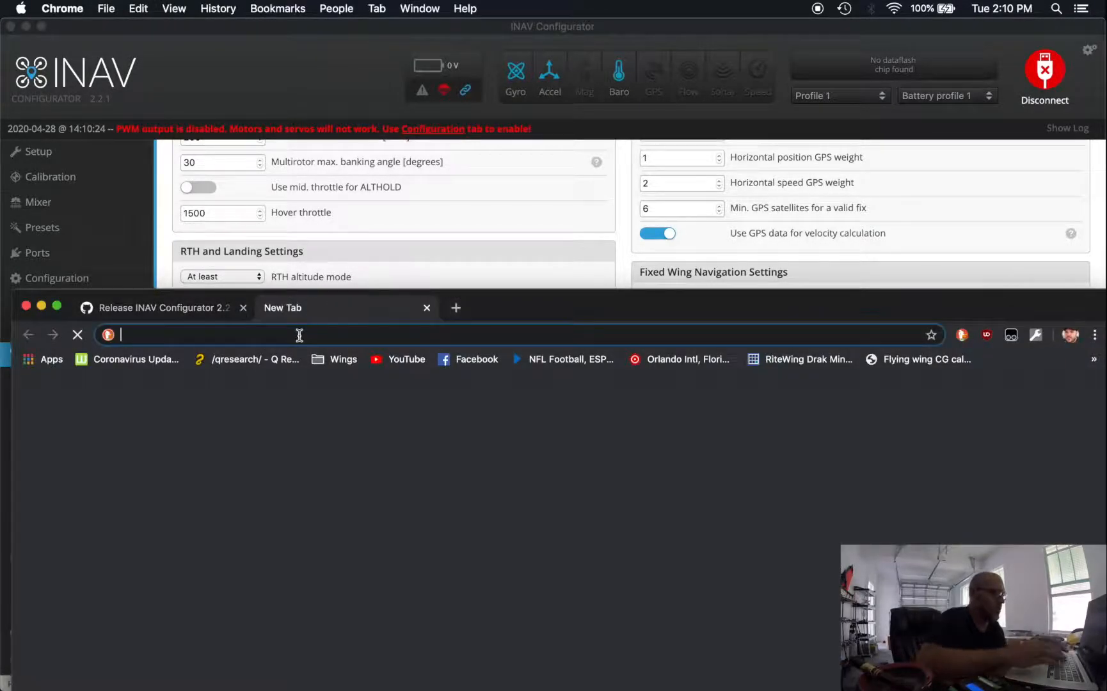
pyautogui.write('cm to feet')
pyautogui.press('Return')
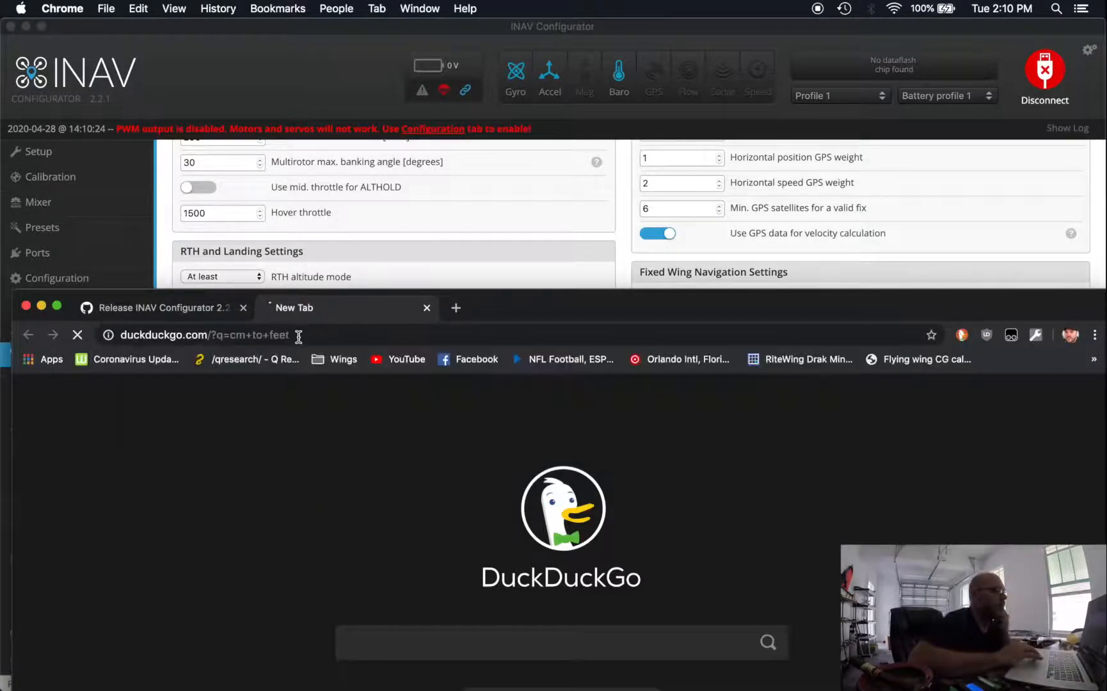
pyautogui.moveTo(533, 308); pyautogui.dragTo(544, 67)
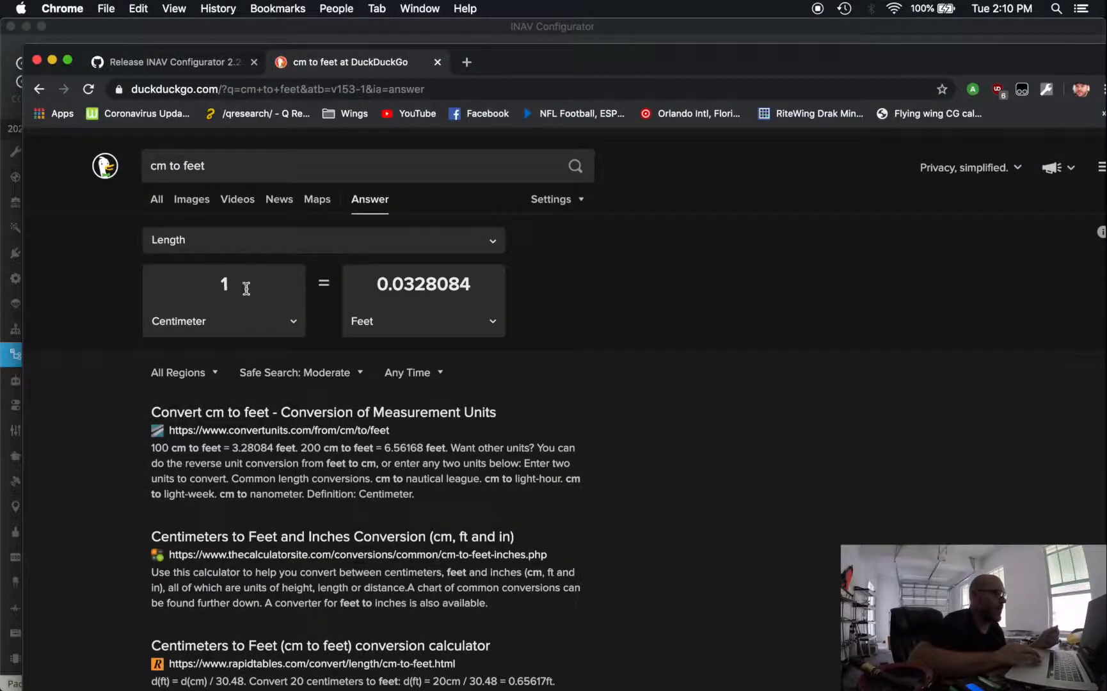
# Convert 1000, 4000 and 5500 centimetres to feet in the unit converter
pyautogui.moveTo(243, 286); pyautogui.dragTo(209, 287)
pyautogui.write('1000')
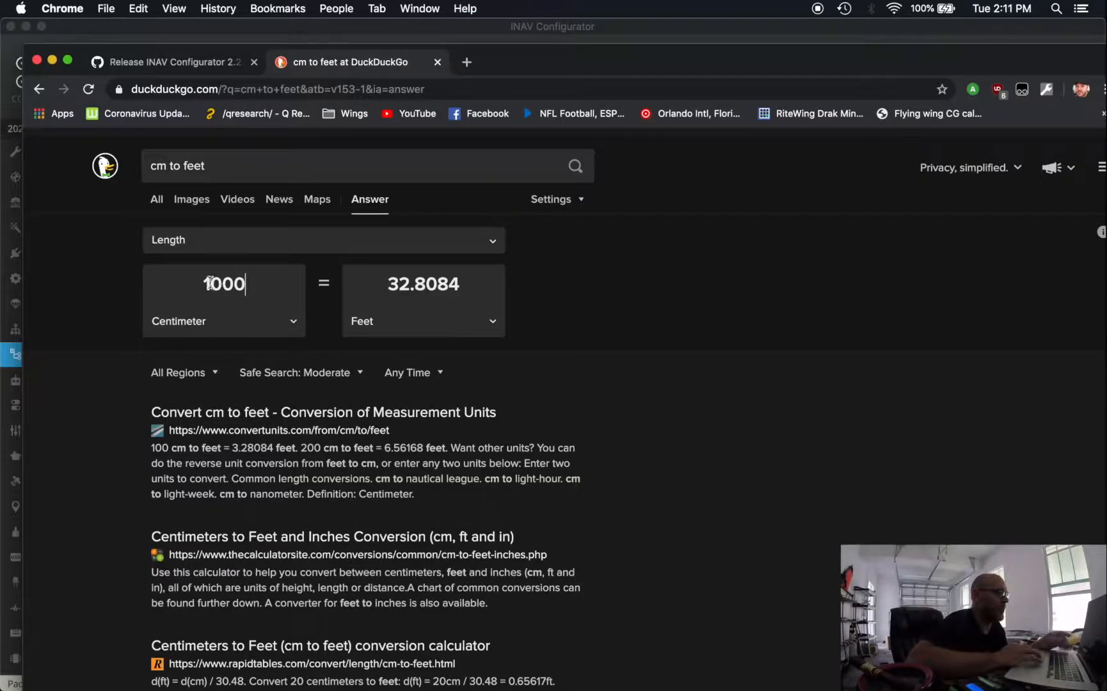
pyautogui.moveTo(197, 285); pyautogui.dragTo(284, 285)
pyautogui.write('4000')
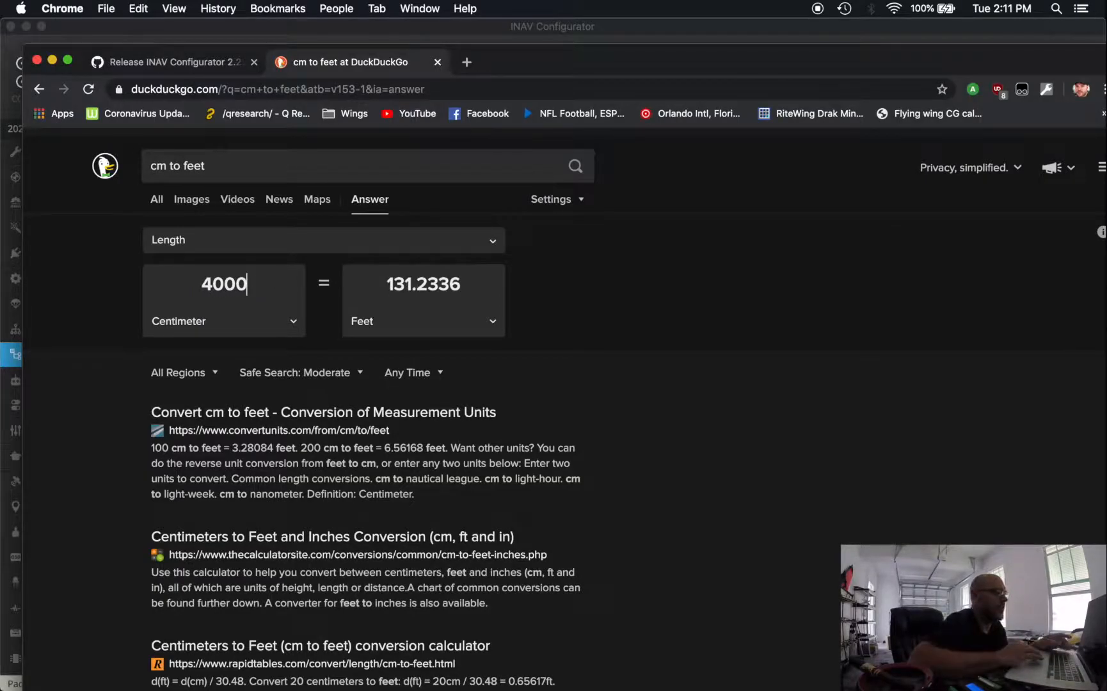
pyautogui.moveTo(192, 284); pyautogui.dragTo(288, 272)
pyautogui.moveTo(198, 284); pyautogui.dragTo(254, 284)
pyautogui.write('5500')
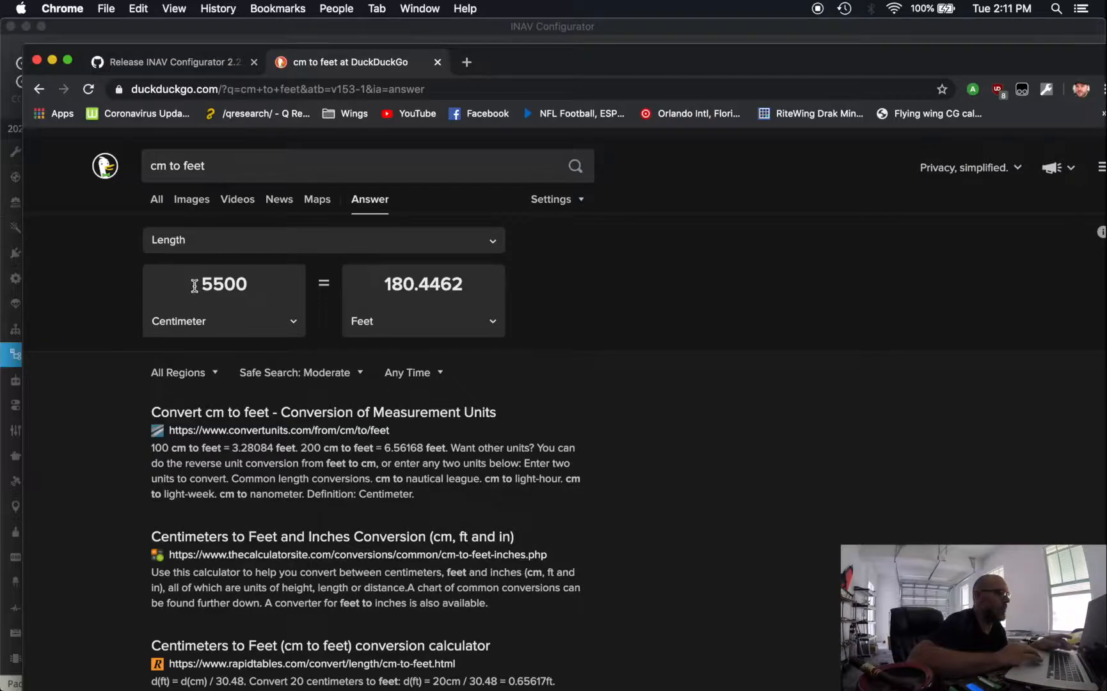
# Switch back to INAV Configurator and set the RTH altitude to 5500 cm and Land after RTH to Never
pyautogui.moveTo(546, 64); pyautogui.dragTo(615, 506)
pyautogui.click(219, 26)
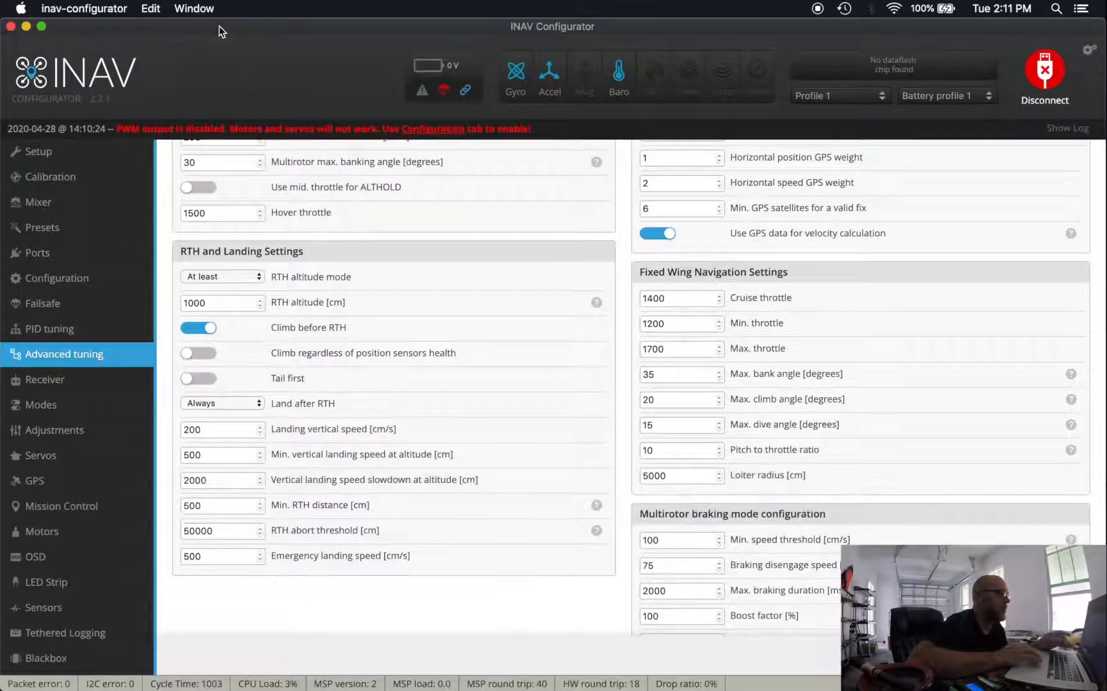
pyautogui.moveTo(221, 303); pyautogui.dragTo(176, 306)
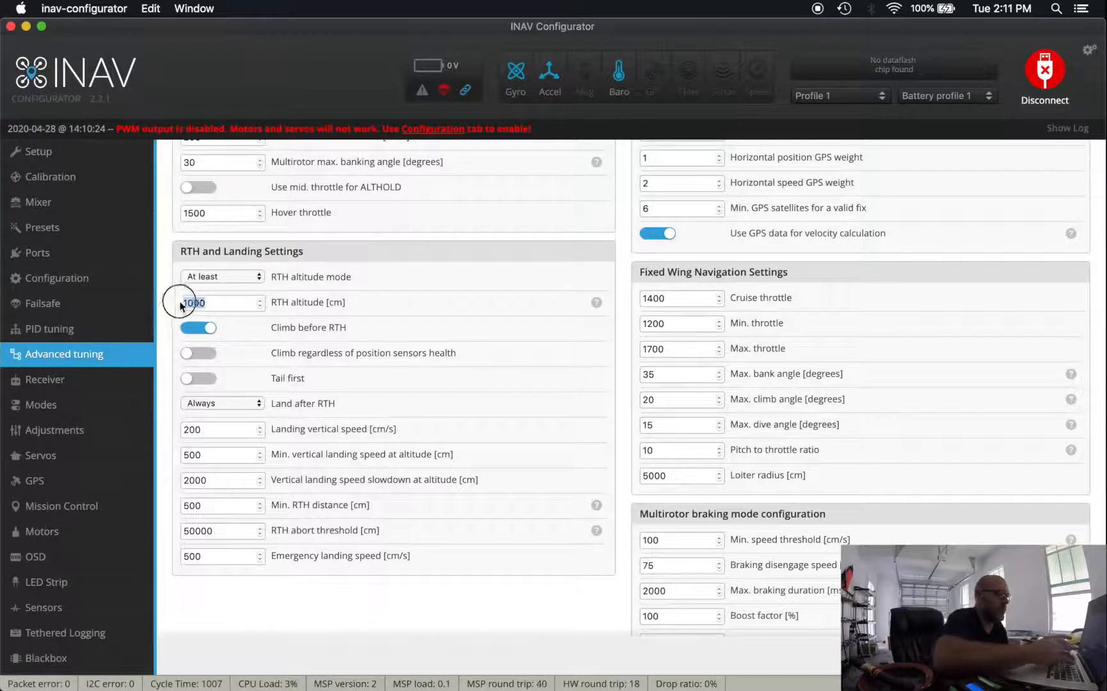
pyautogui.write('550')
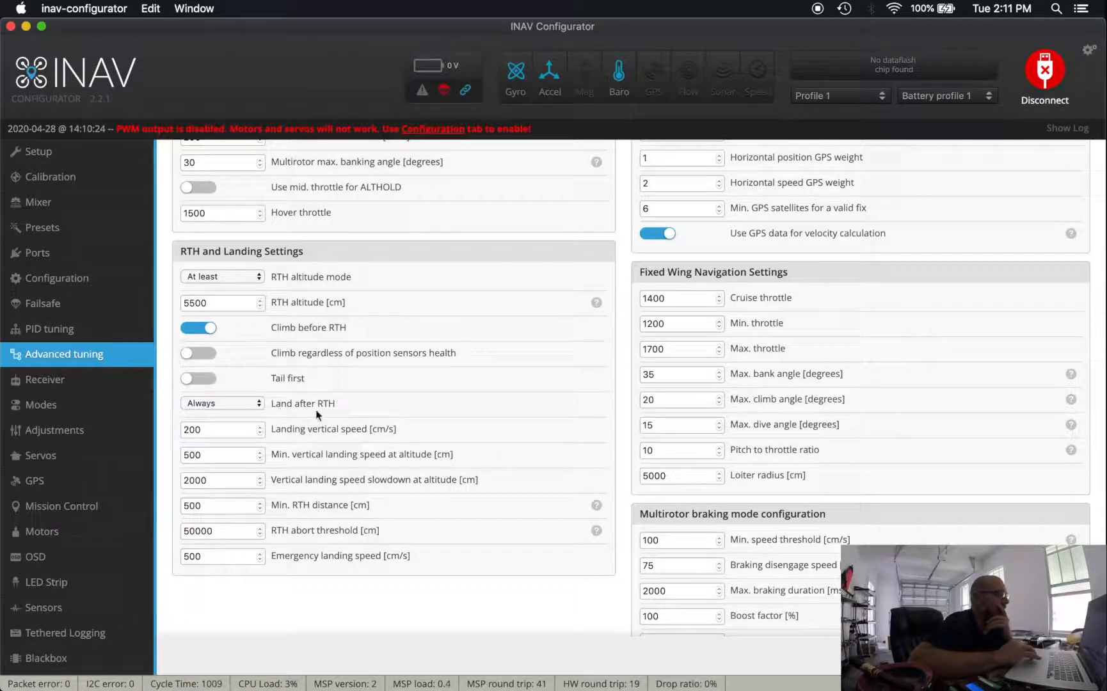
pyautogui.click(222, 402)
pyautogui.click(213, 392)
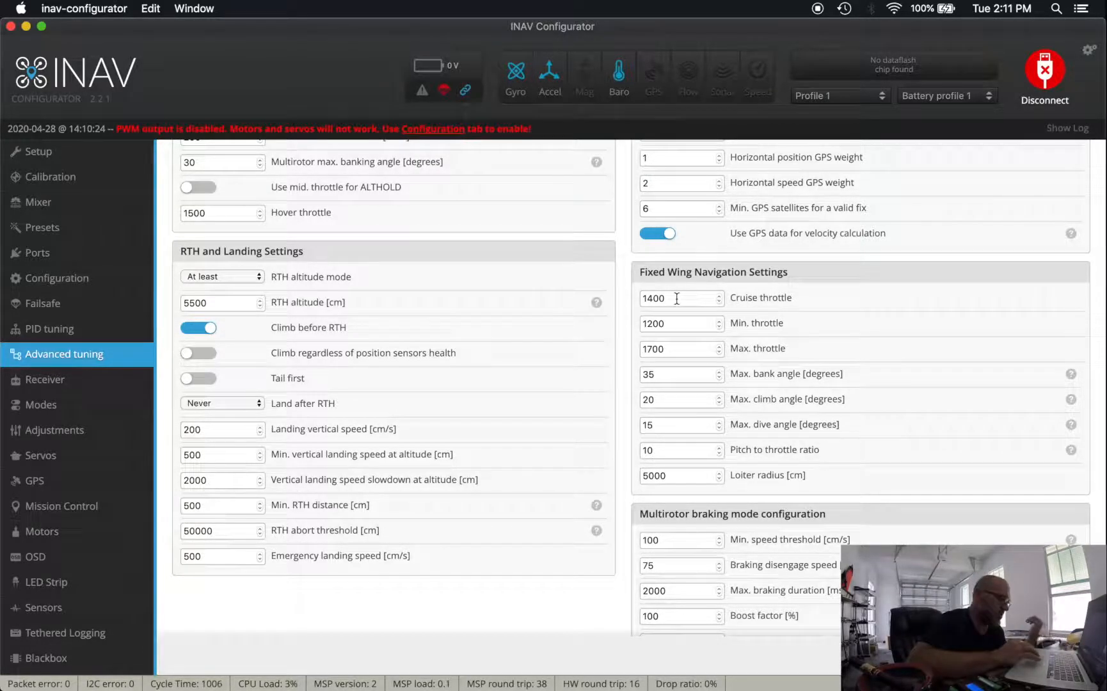
# Set the fixed wing cruise throttle to 1450 and save the advanced tuning settings
pyautogui.doubleClick(638, 299)
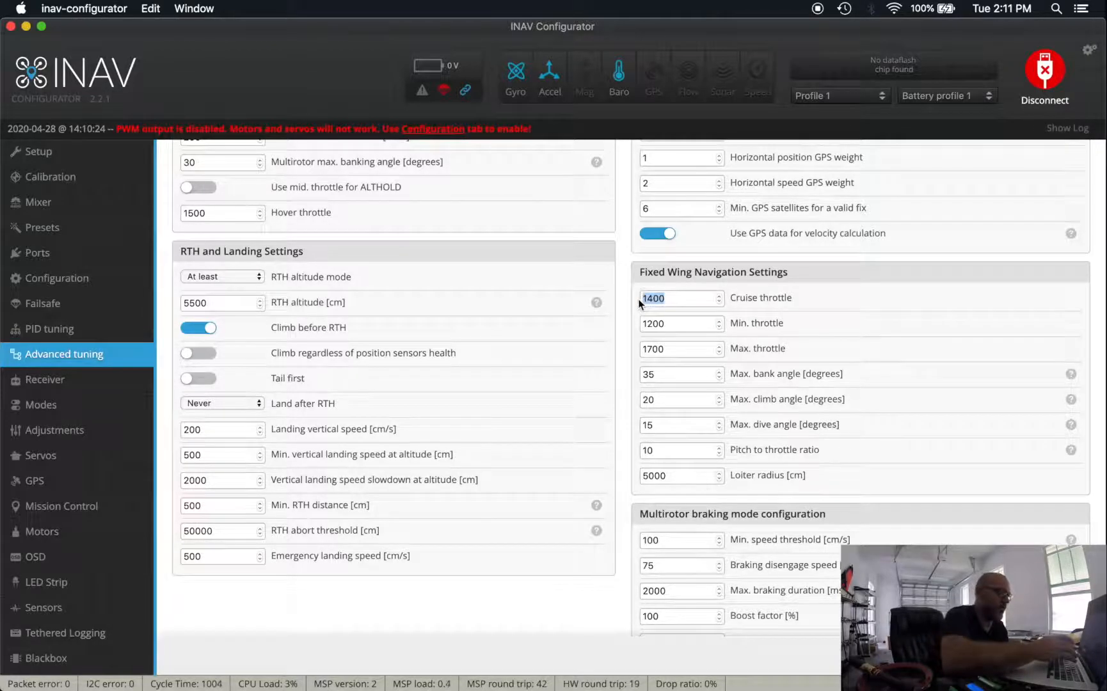
pyautogui.write('1450')
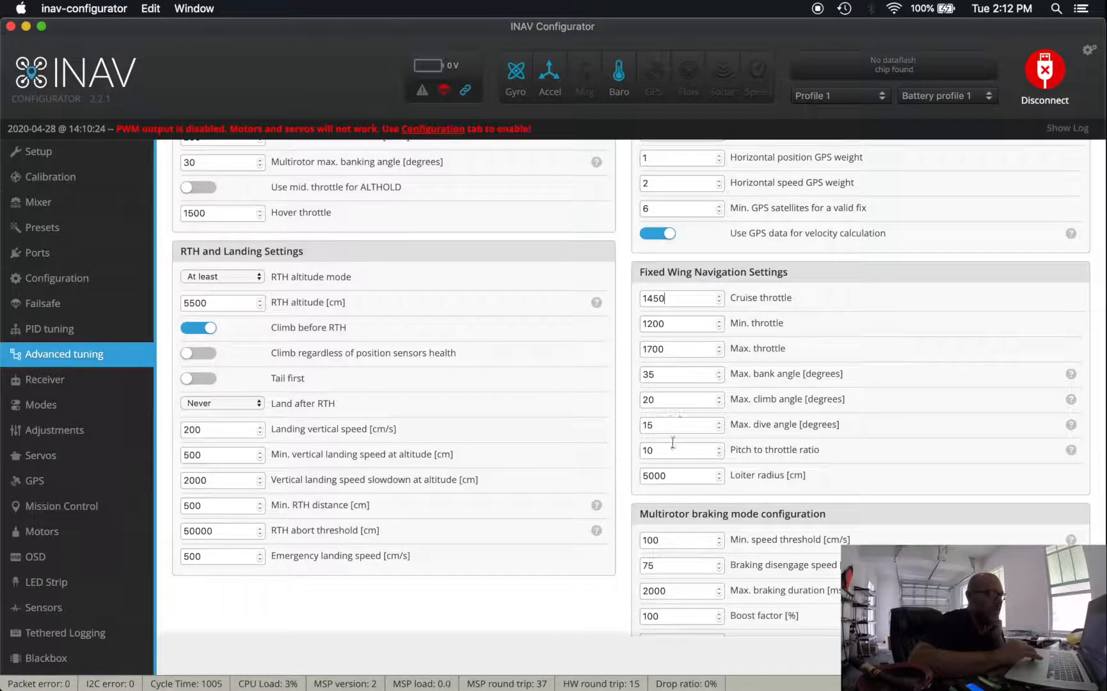
pyautogui.scroll(-3, 542, 471)
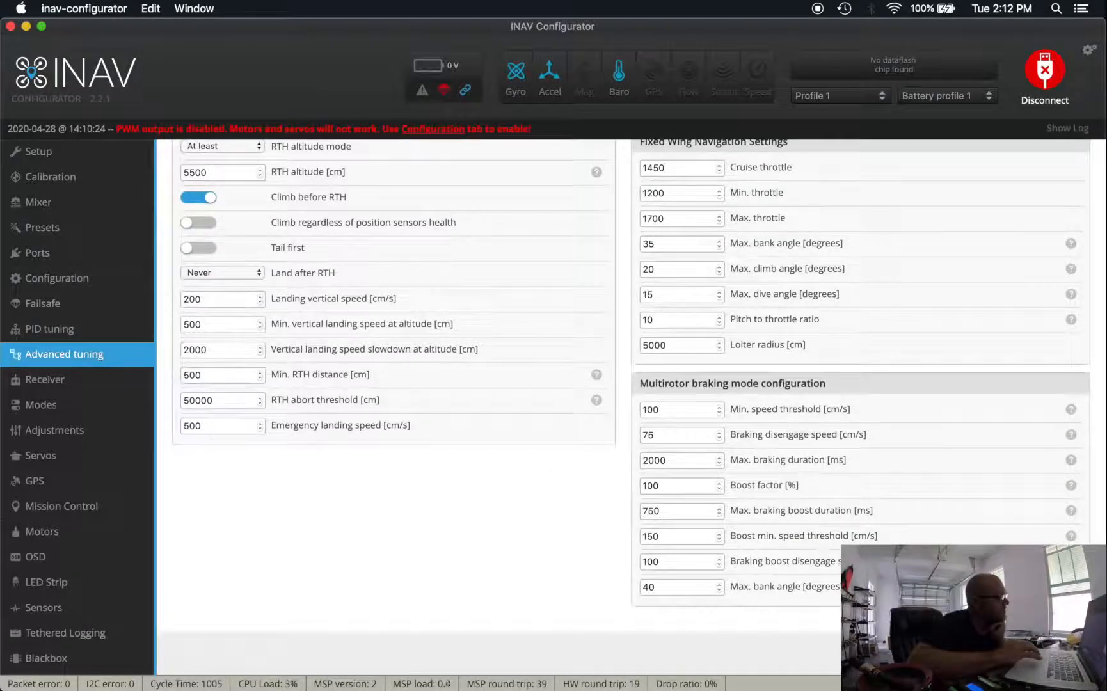
pyautogui.click(1050, 654)
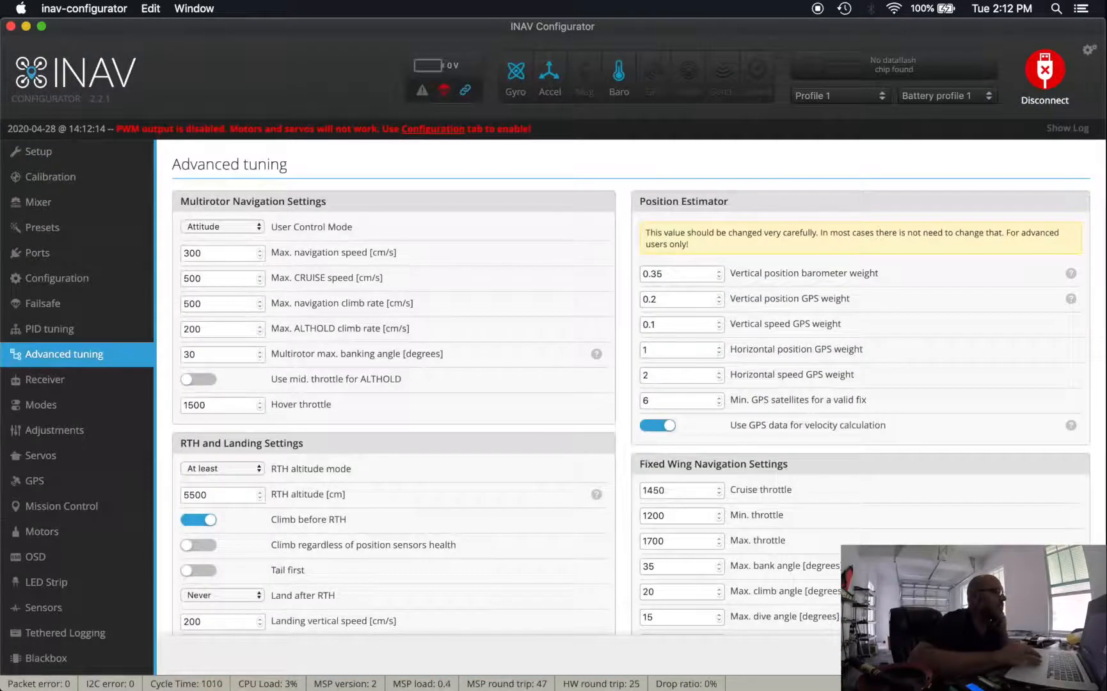
# Set the receiver's channel map to JR / Spektrum / Graupner (TAER)
pyautogui.click(66, 382)
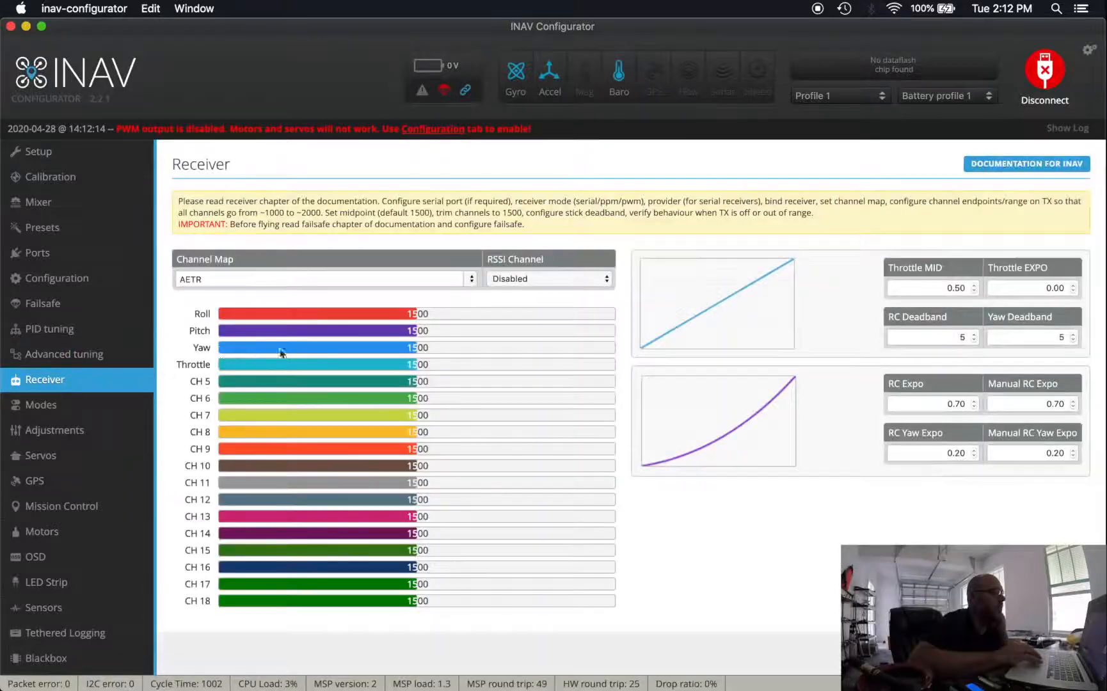
pyautogui.click(470, 275)
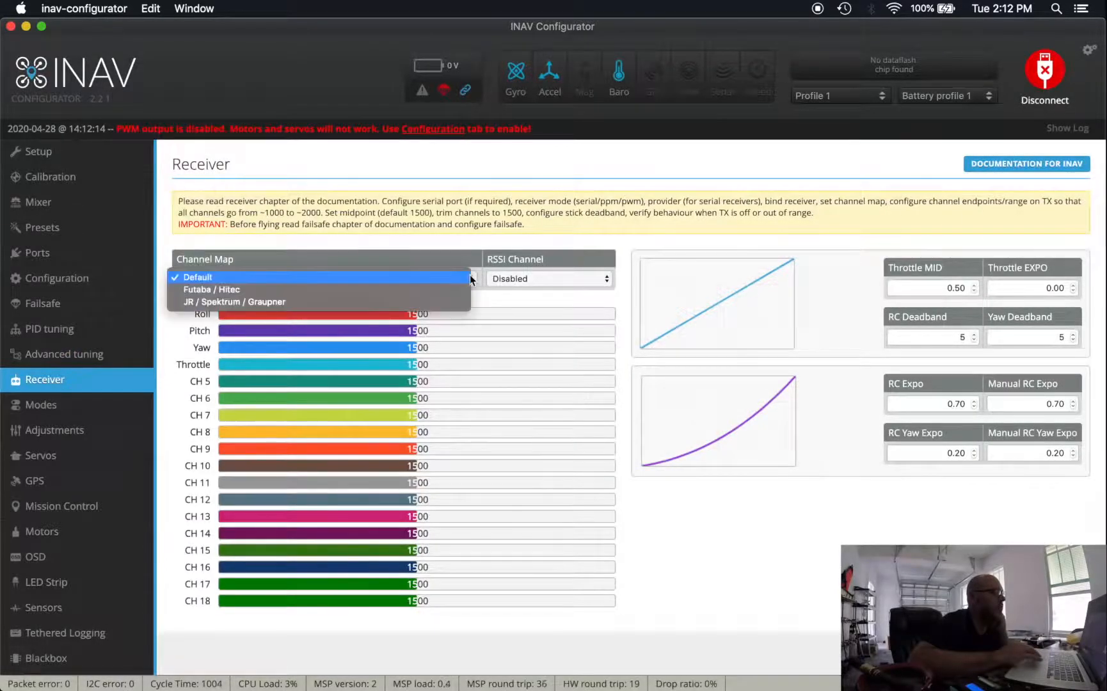
pyautogui.click(430, 305)
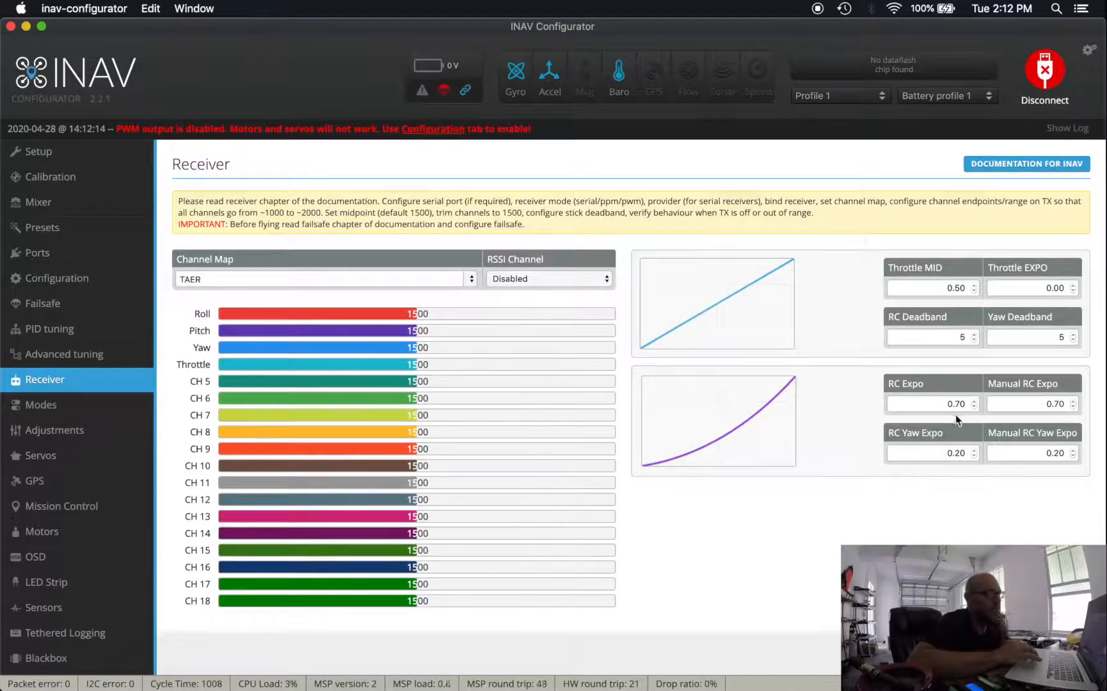
# Set the RC, manual RC, RC yaw and manual RC yaw expo values to 0 and save the receiver settings
pyautogui.moveTo(939, 404); pyautogui.dragTo(989, 404)
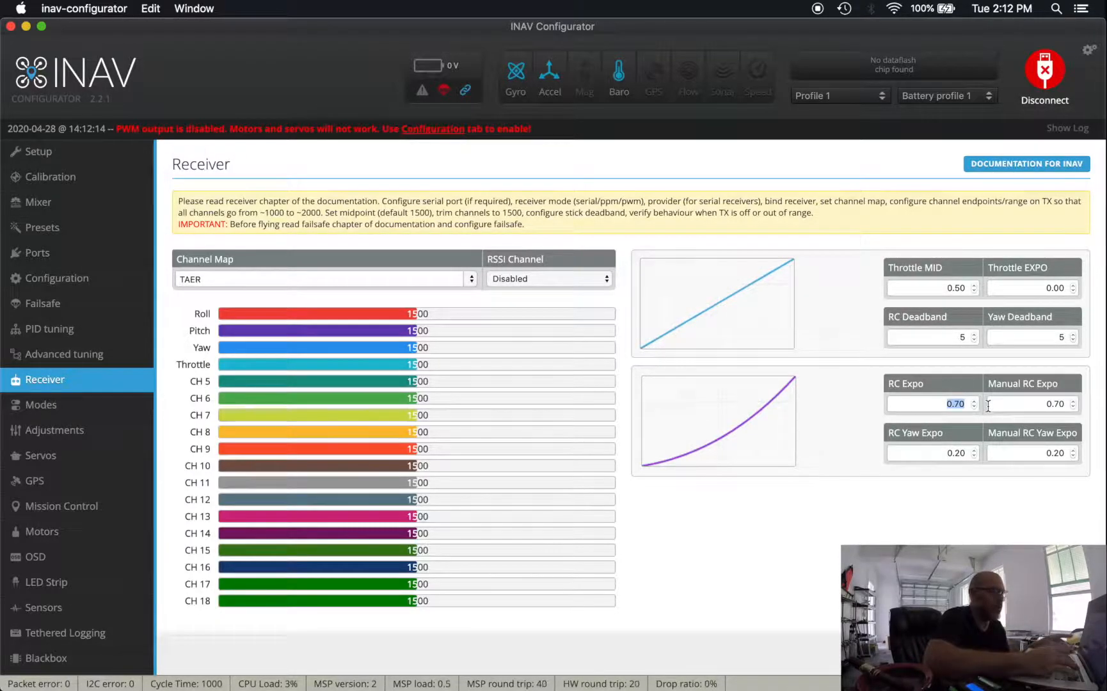
pyautogui.write('0')
pyautogui.press('Tab')
pyautogui.write('0')
pyautogui.press('Tab')
pyautogui.write('0')
pyautogui.press('Tab')
pyautogui.write('0')
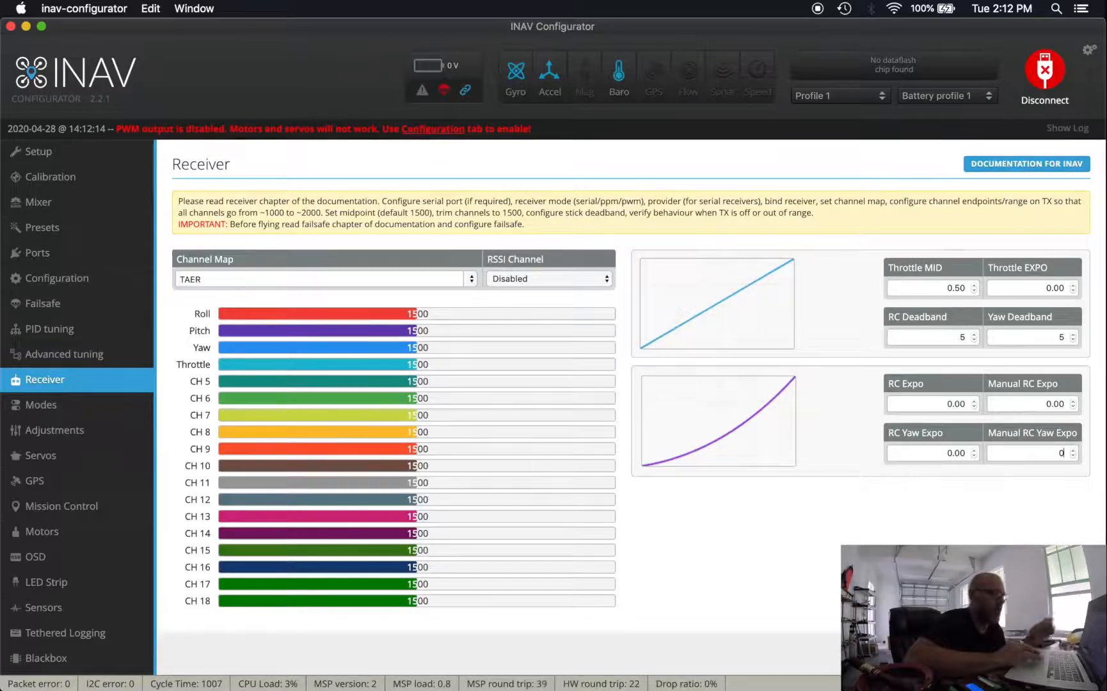
pyautogui.press('Tab')
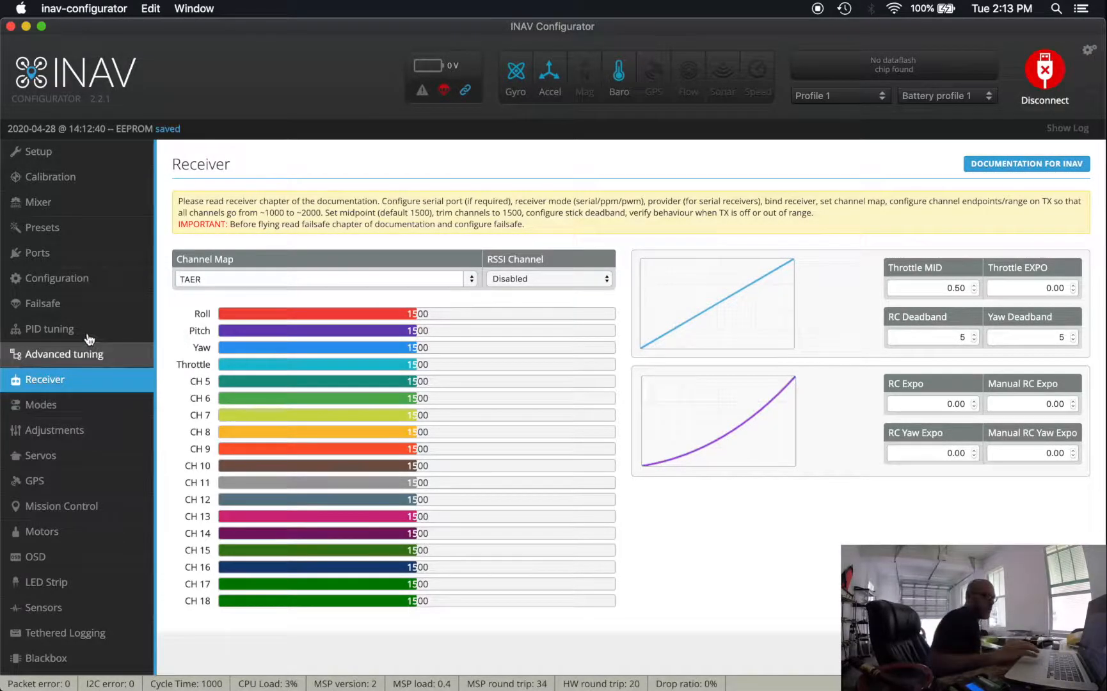
# Set the serial receiver provider to TBS Crossfire in the board configuration
pyautogui.click(54, 282)
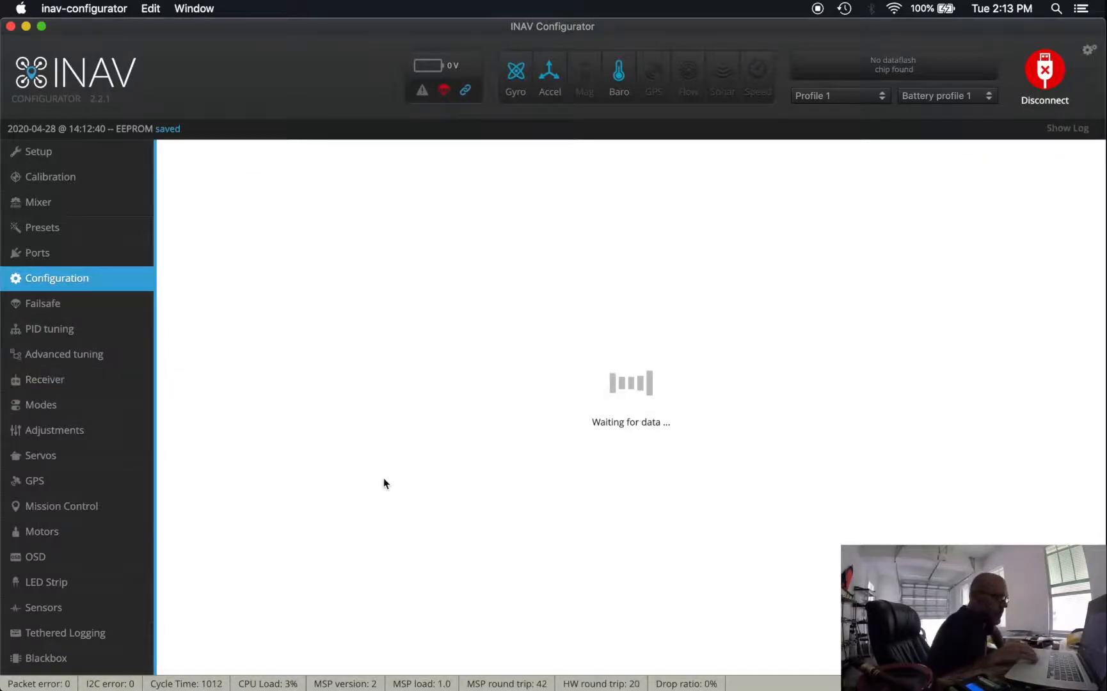
pyautogui.scroll(-5, 383, 480)
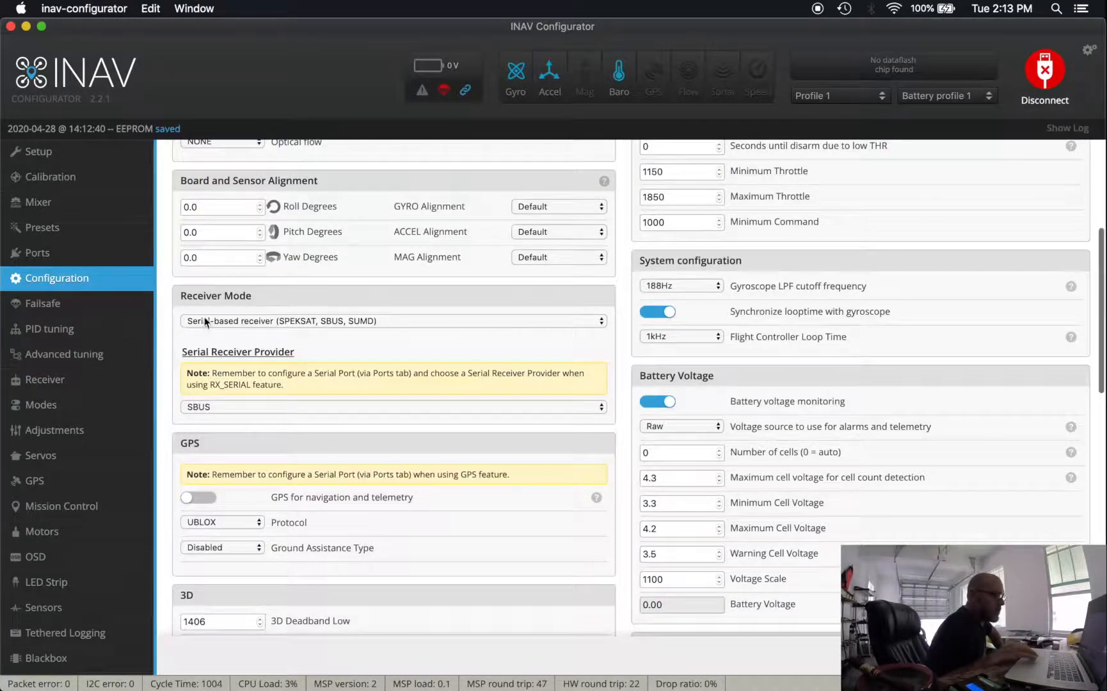
pyautogui.click(250, 410)
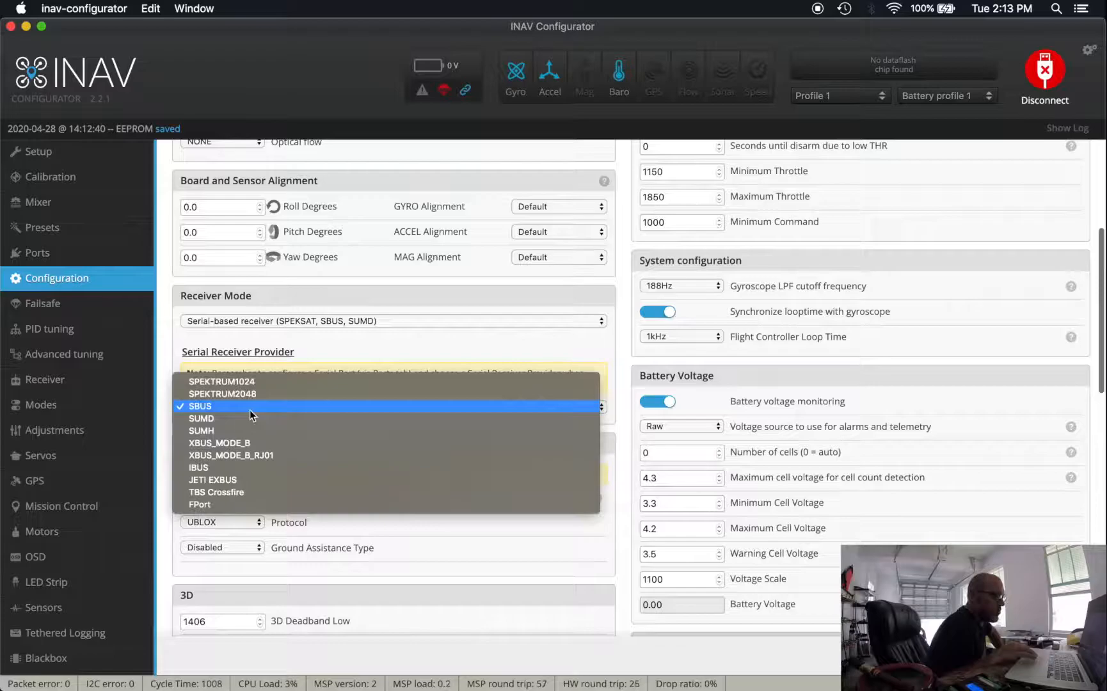
pyautogui.click(233, 492)
# Enable GPS for navigation and telemetry with the ground assistance type on Autodetect, then save and reboot
pyautogui.click(193, 498)
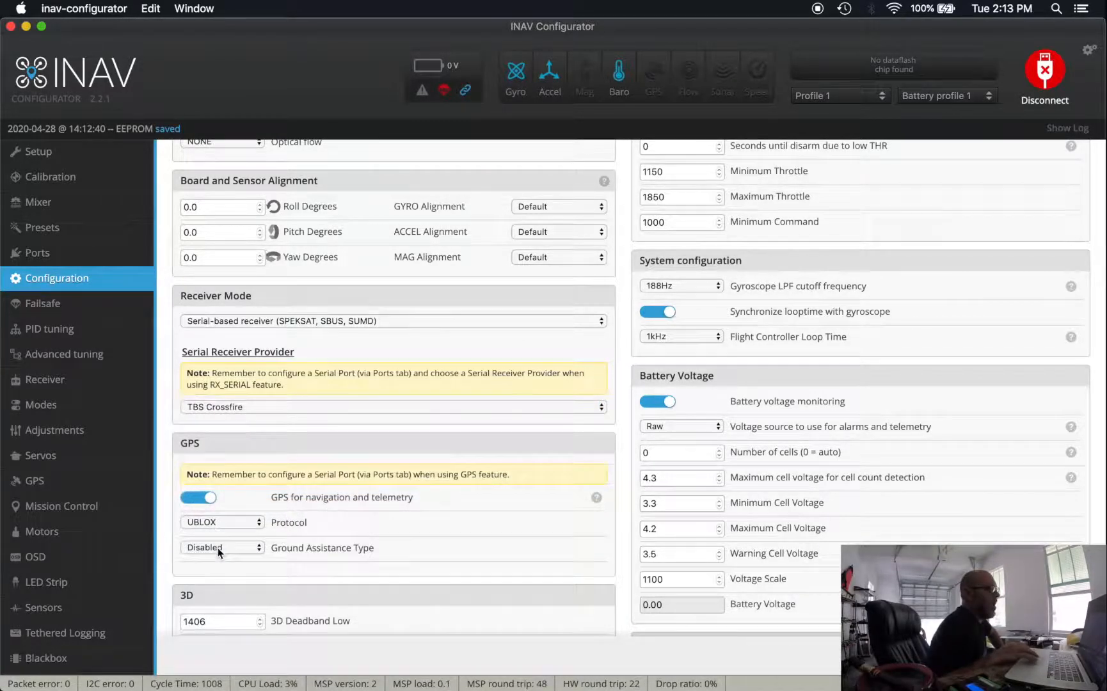
pyautogui.click(218, 548)
pyautogui.click(207, 485)
pyautogui.click(239, 548)
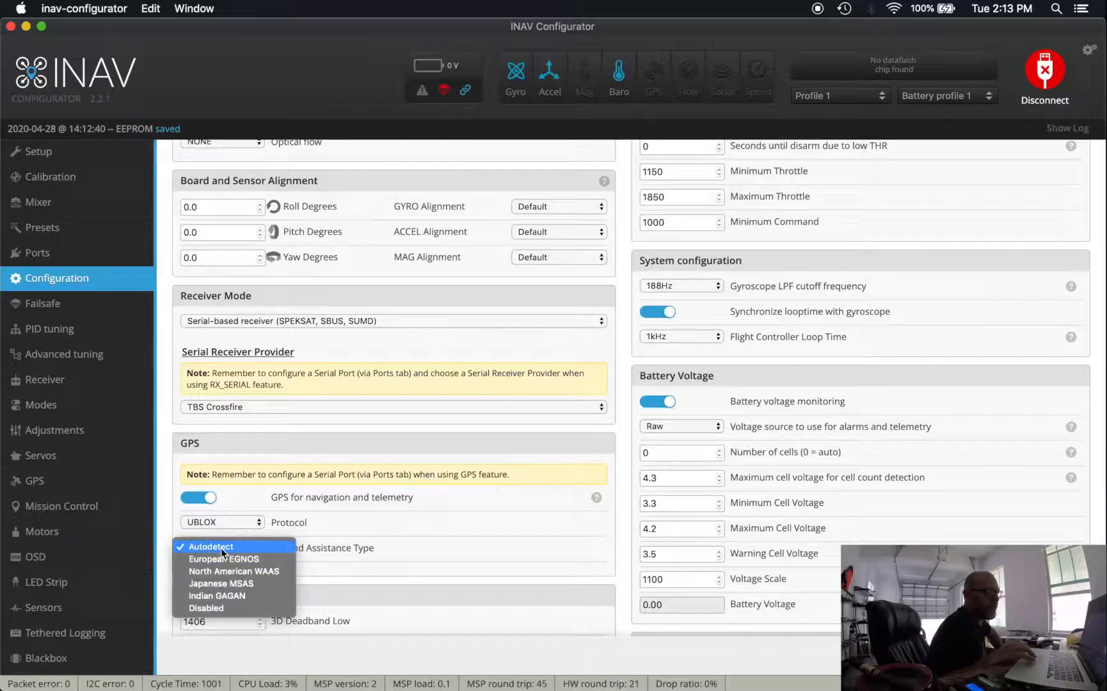
pyautogui.click(221, 548)
pyautogui.click(1047, 655)
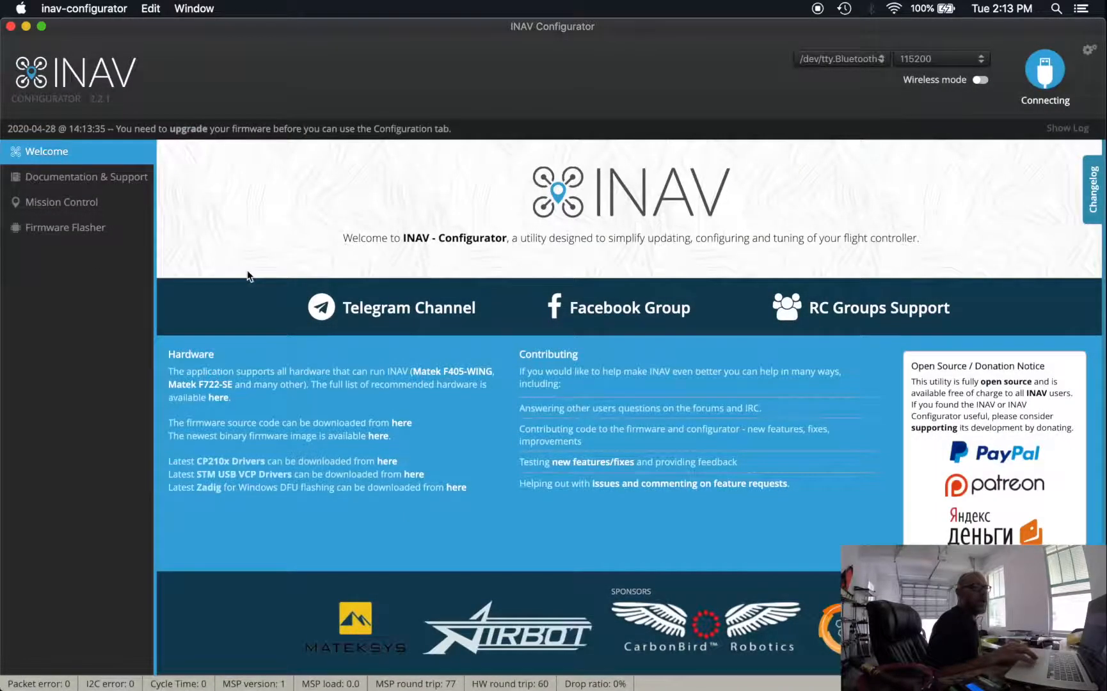
# Abort the Bluetooth port connection attempts and reconnect to the flight controller through /dev/tty.usbmodem0x80000001
pyautogui.click(1044, 82)
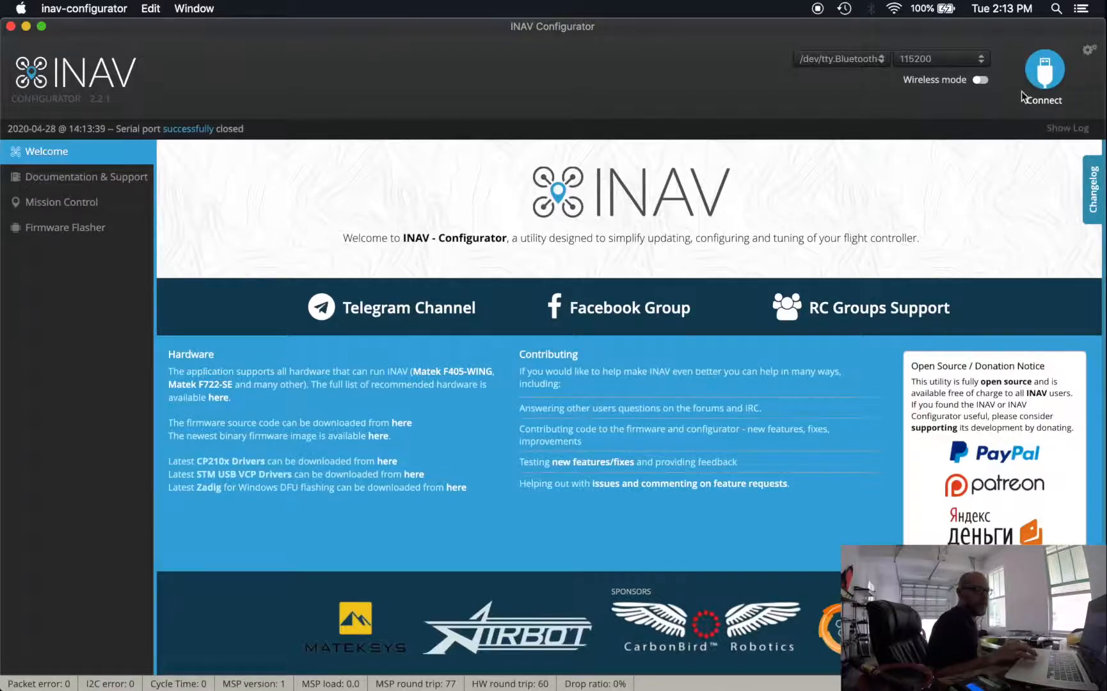
pyautogui.click(1041, 76)
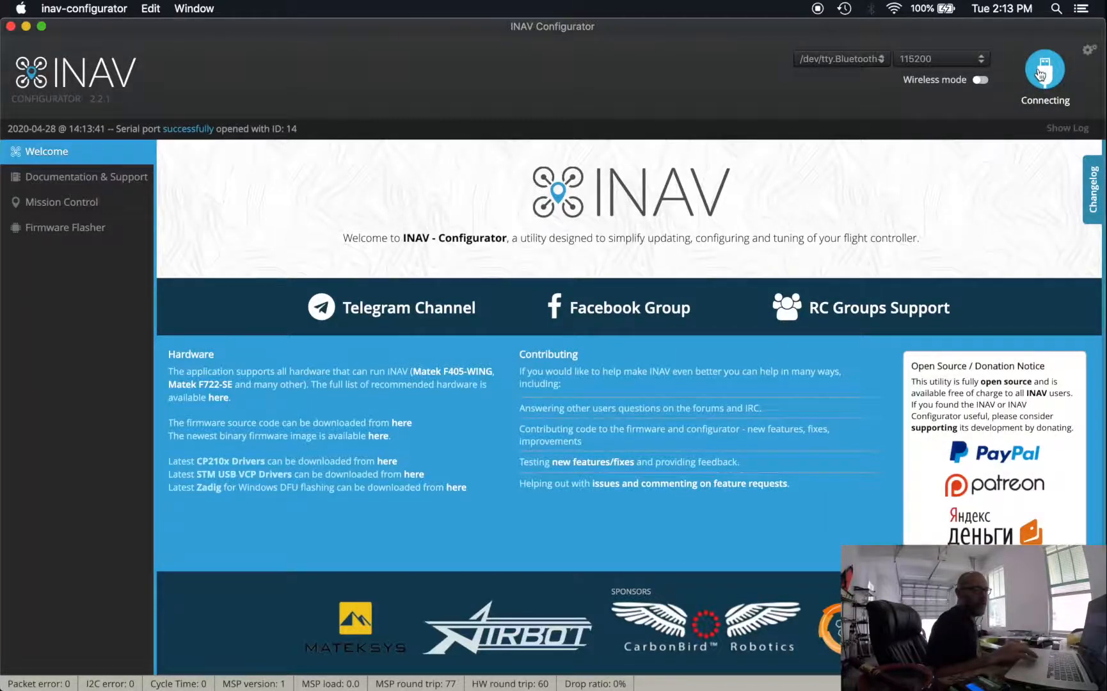
pyautogui.click(1041, 76)
pyautogui.click(845, 58)
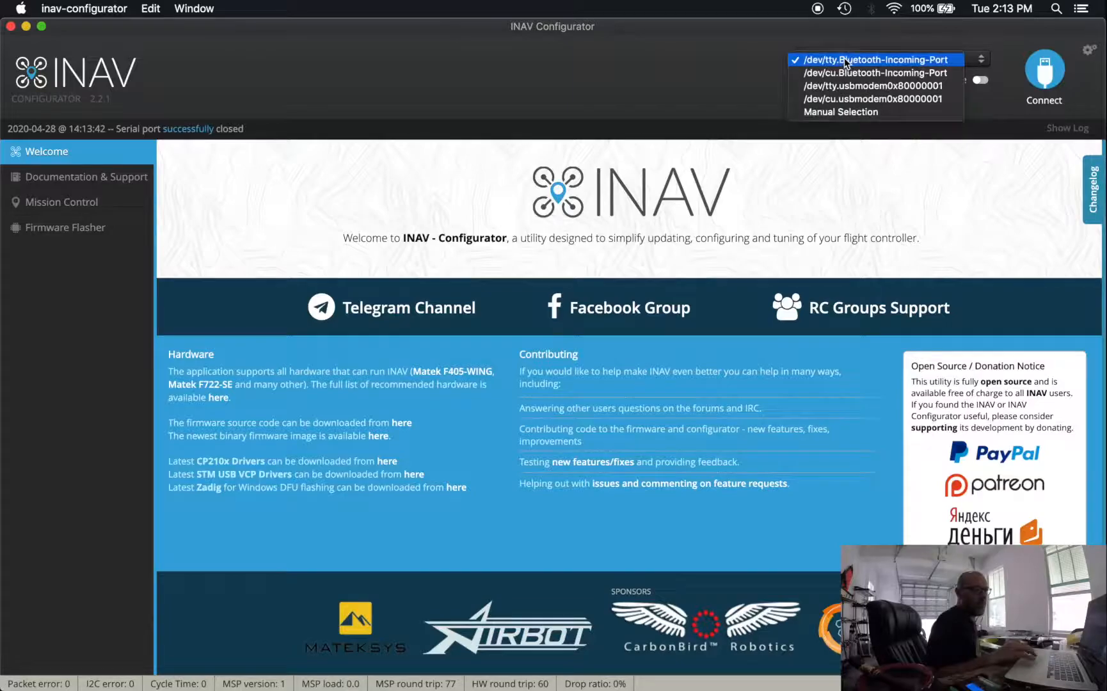
pyautogui.click(842, 87)
pyautogui.click(1041, 76)
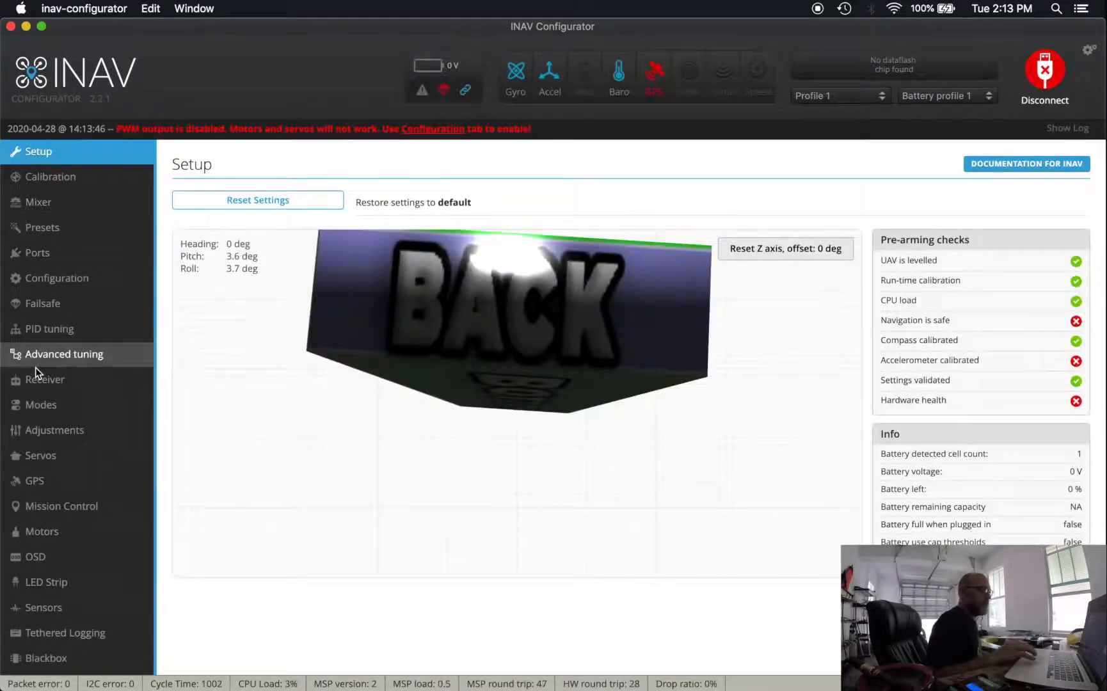
# Assign the receiver's RSSI channel to CH12 and save the receiver settings
pyautogui.click(35, 383)
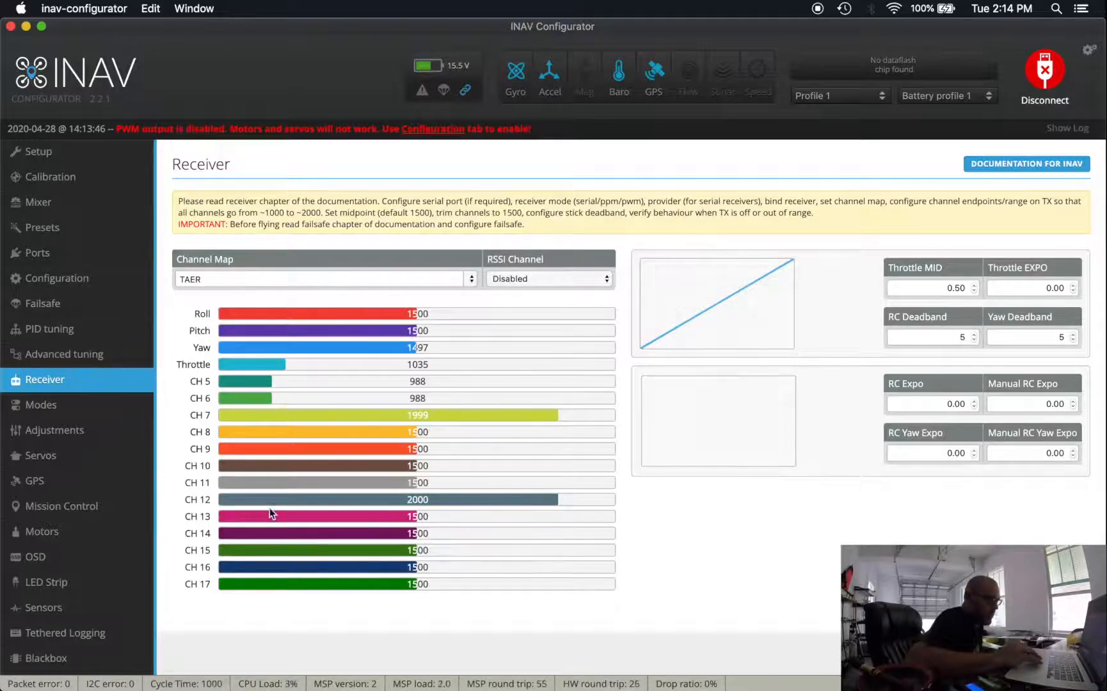
pyautogui.click(531, 282)
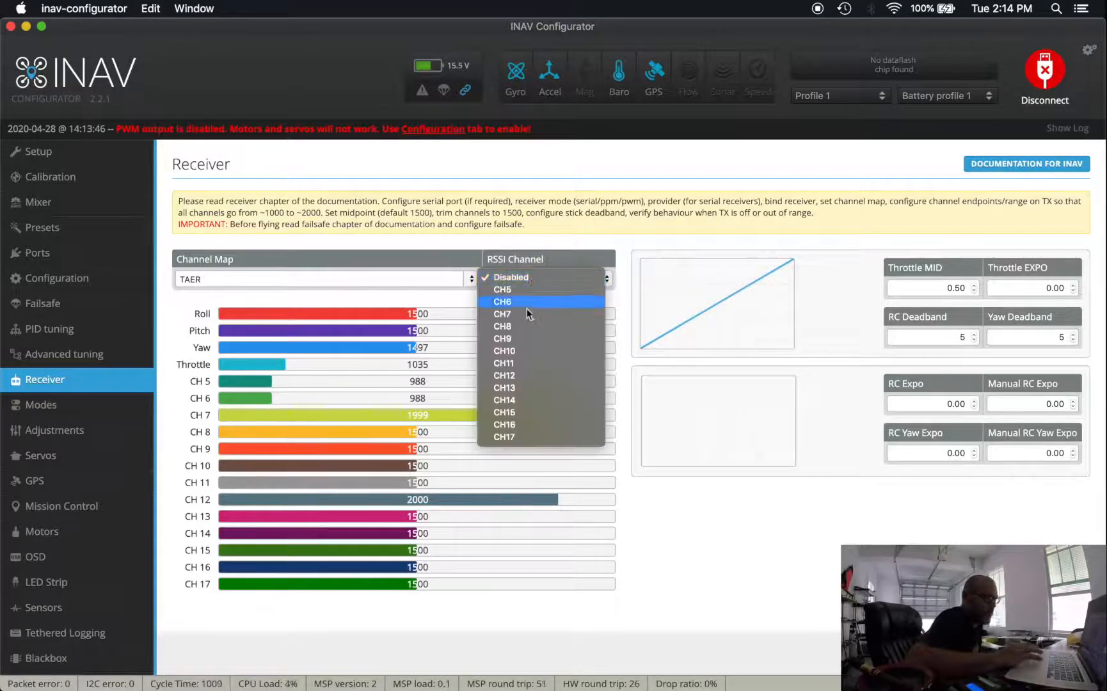
pyautogui.click(521, 378)
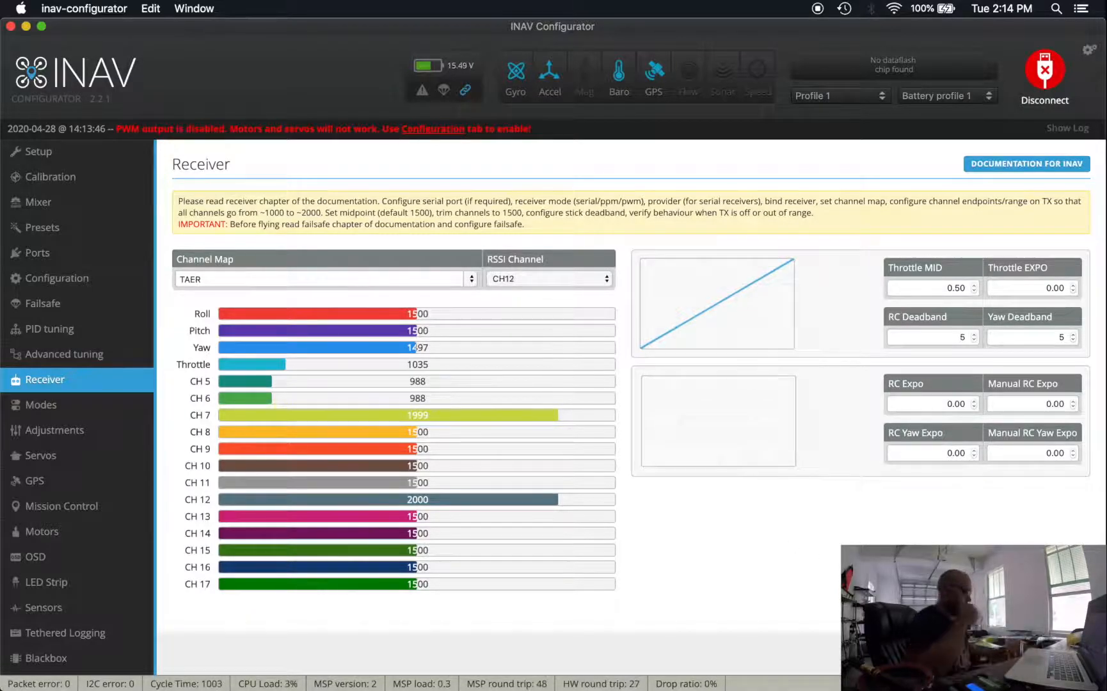
pyautogui.click(1062, 653)
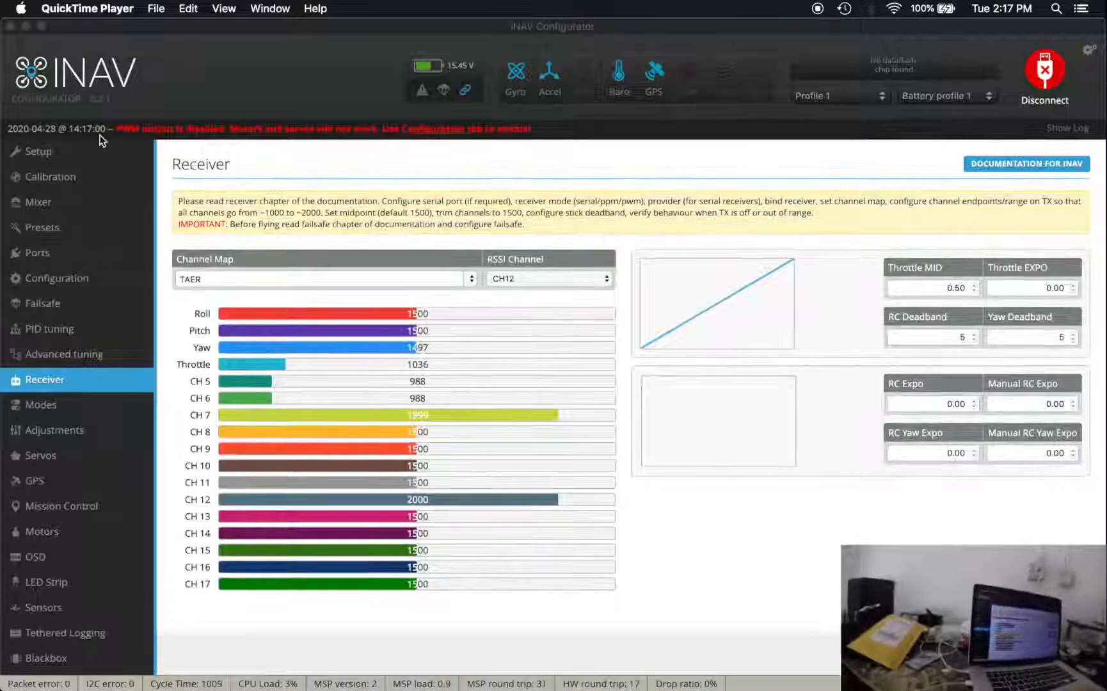
# Start the accelerometer calibration and calibrate the Step 1 level position
pyautogui.click(67, 182)
pyautogui.click(64, 180)
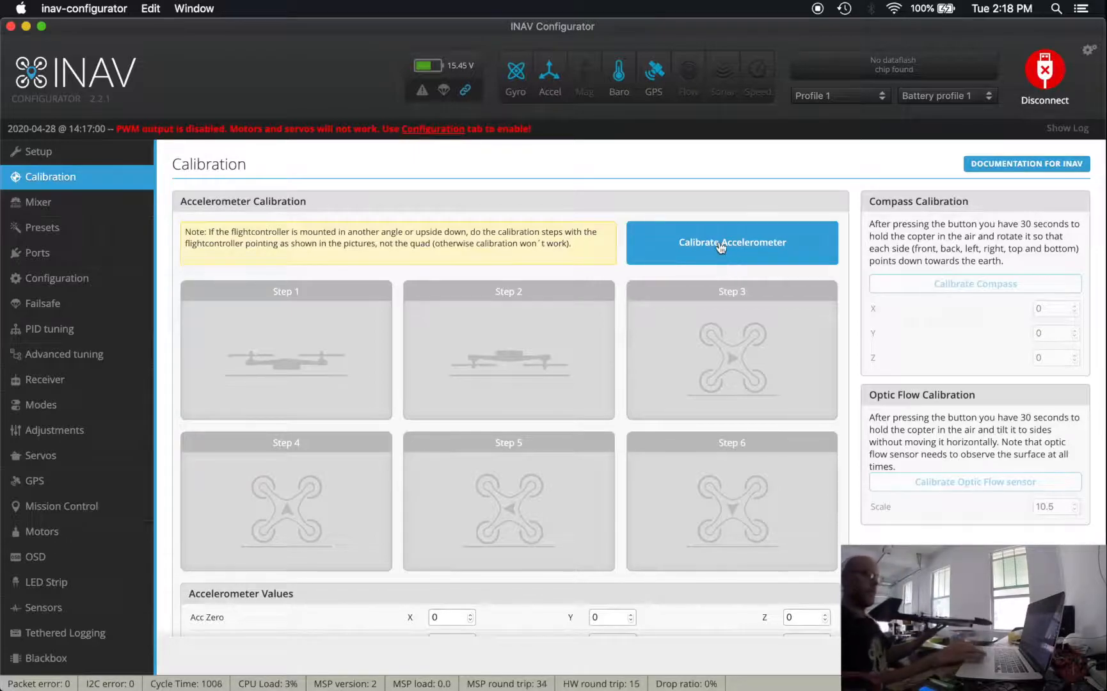
pyautogui.click(721, 246)
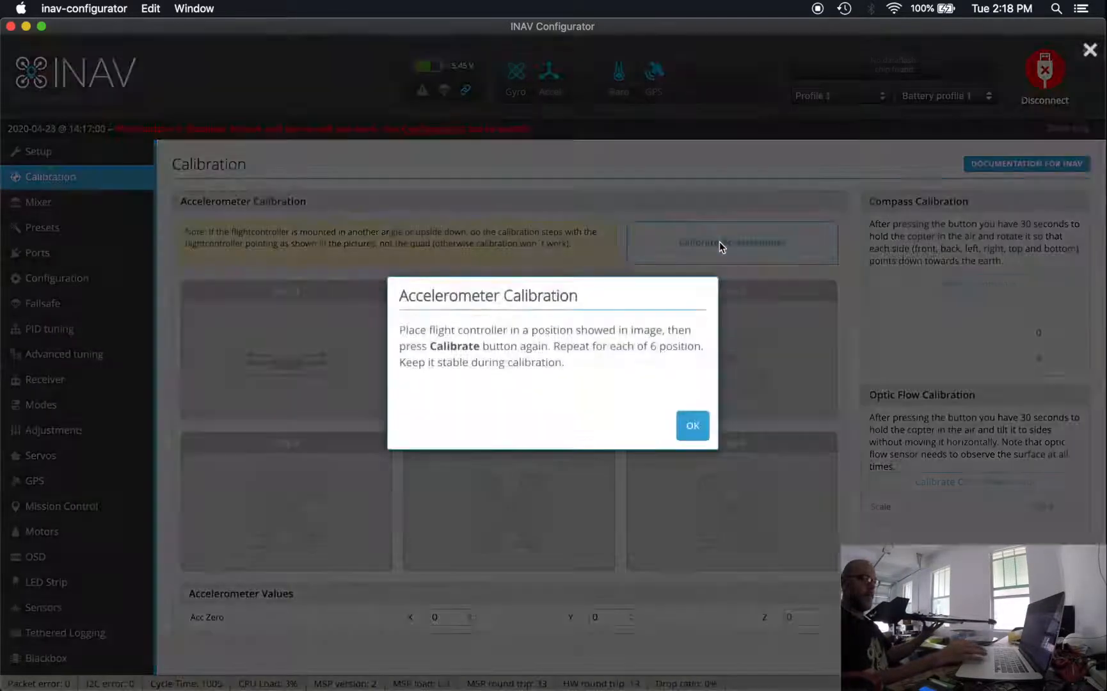
pyautogui.click(686, 427)
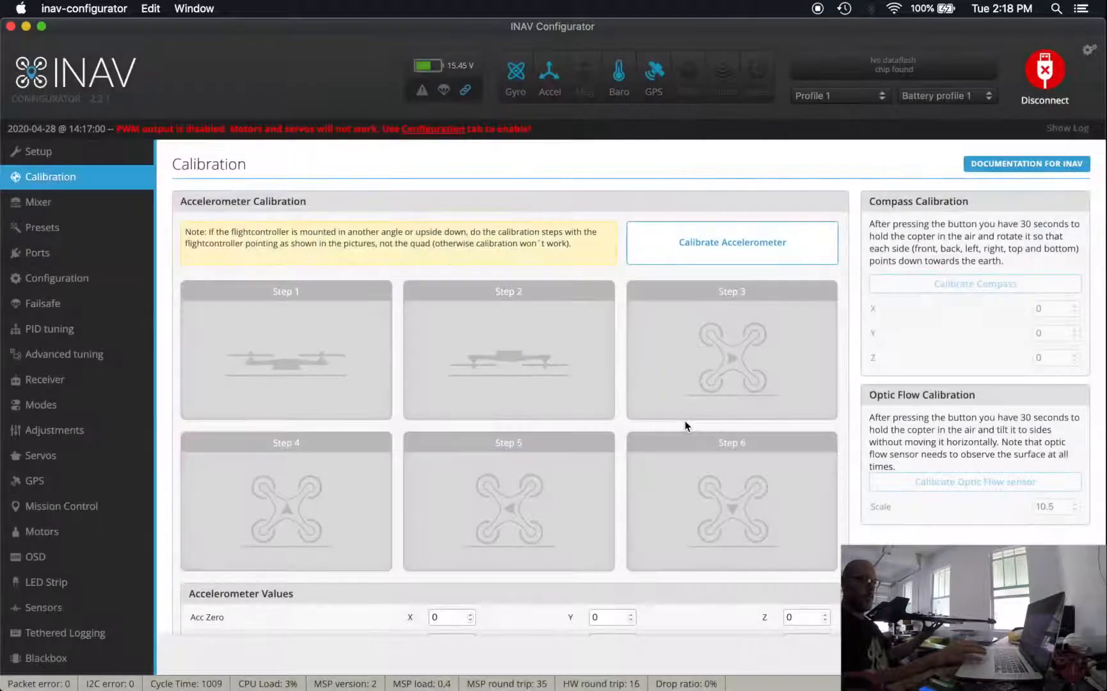
pyautogui.click(697, 254)
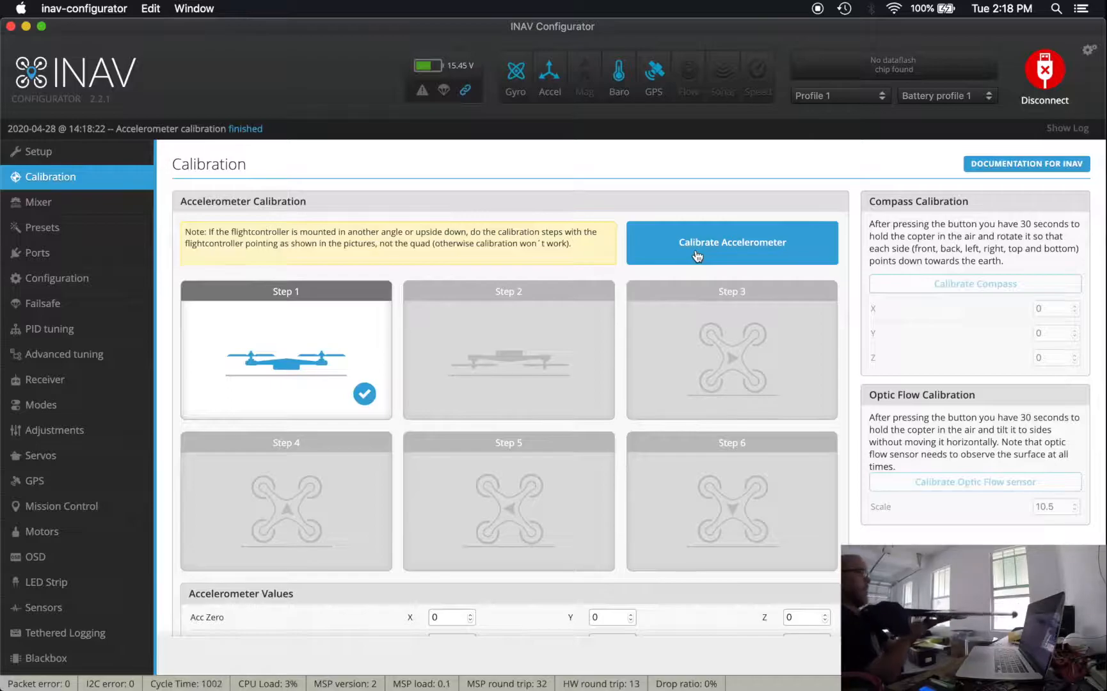
# Calibrate the accelerometer in the Step 2 through Step 6 positions and acknowledge the finished calibration
pyautogui.click(698, 256)
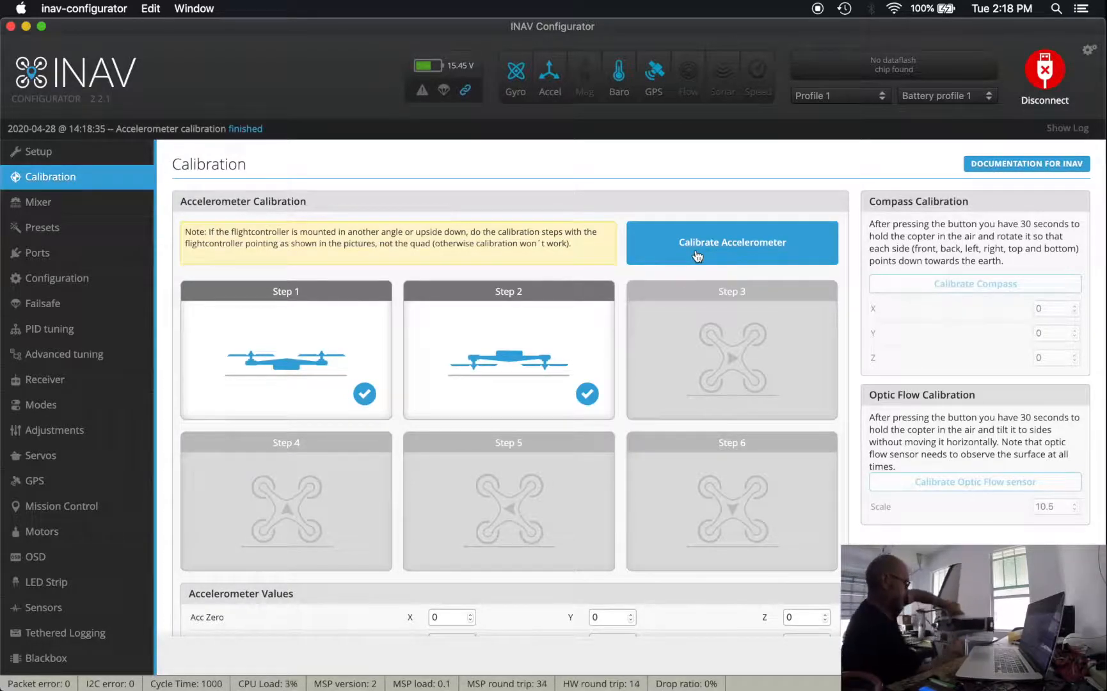
pyautogui.click(697, 256)
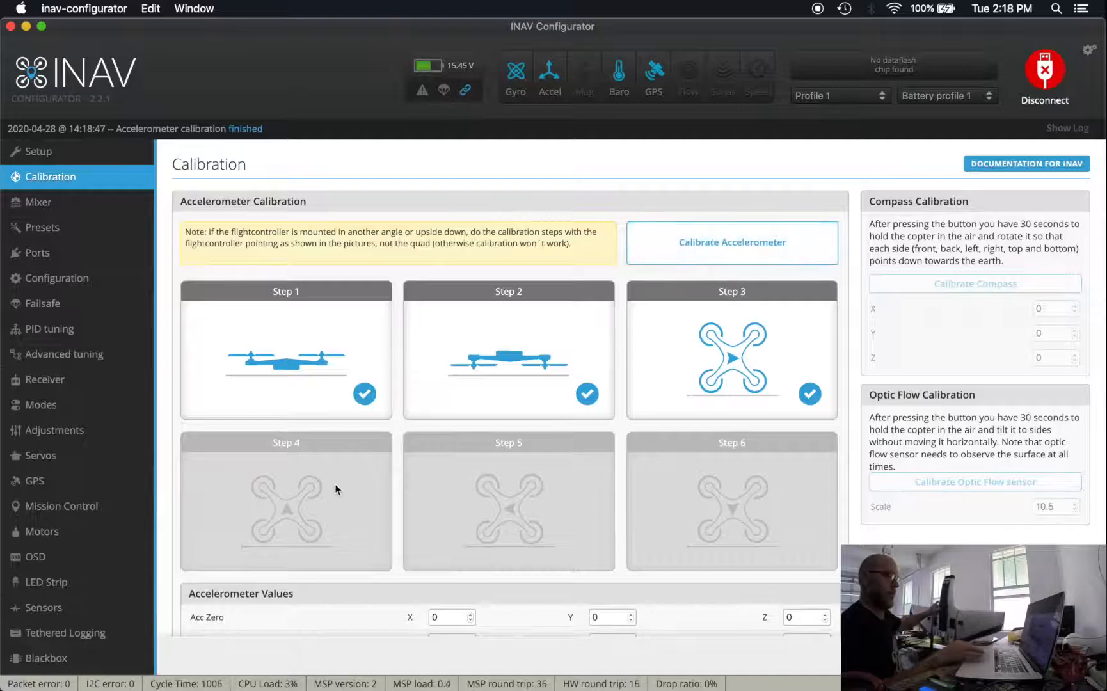
pyautogui.click(778, 241)
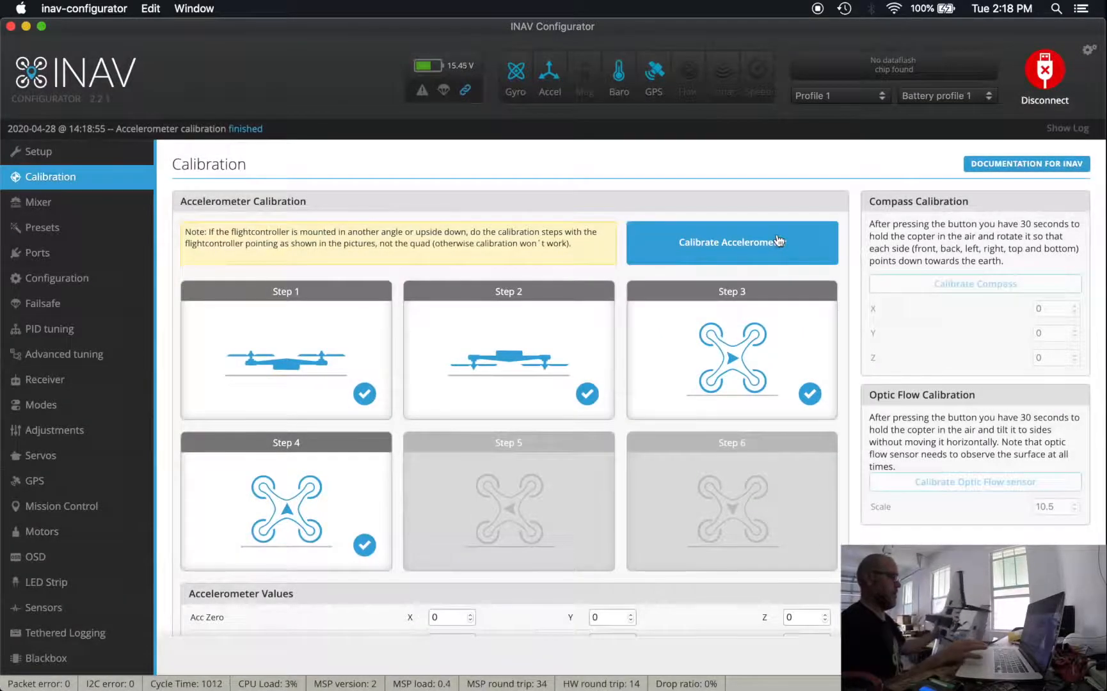
pyautogui.click(778, 241)
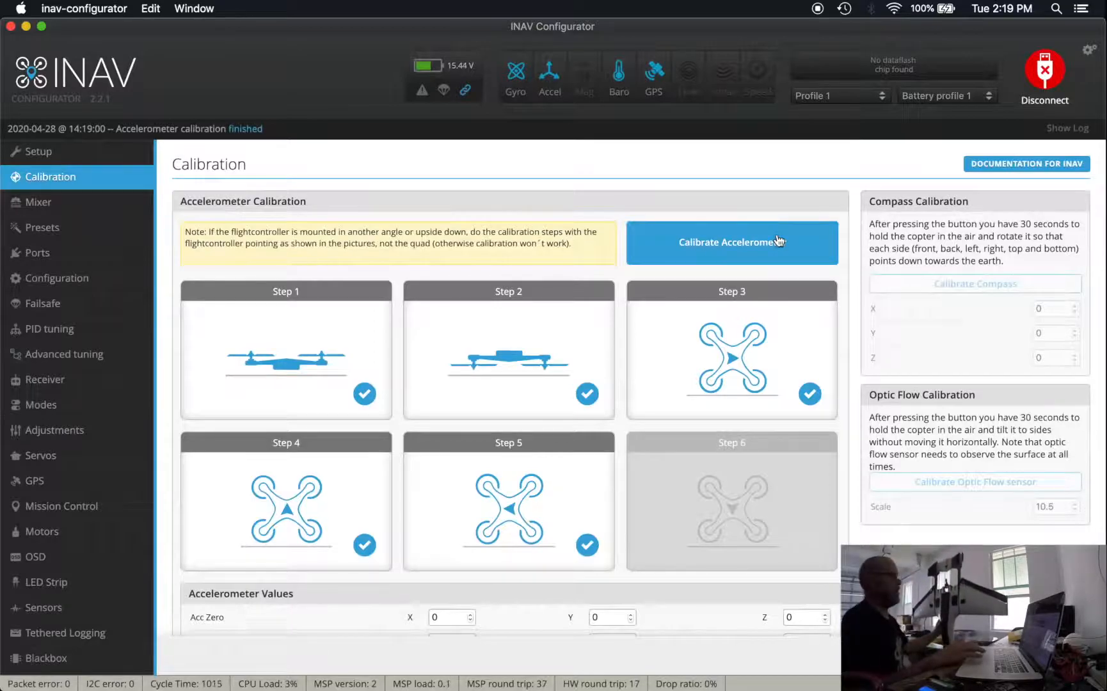
pyautogui.click(778, 241)
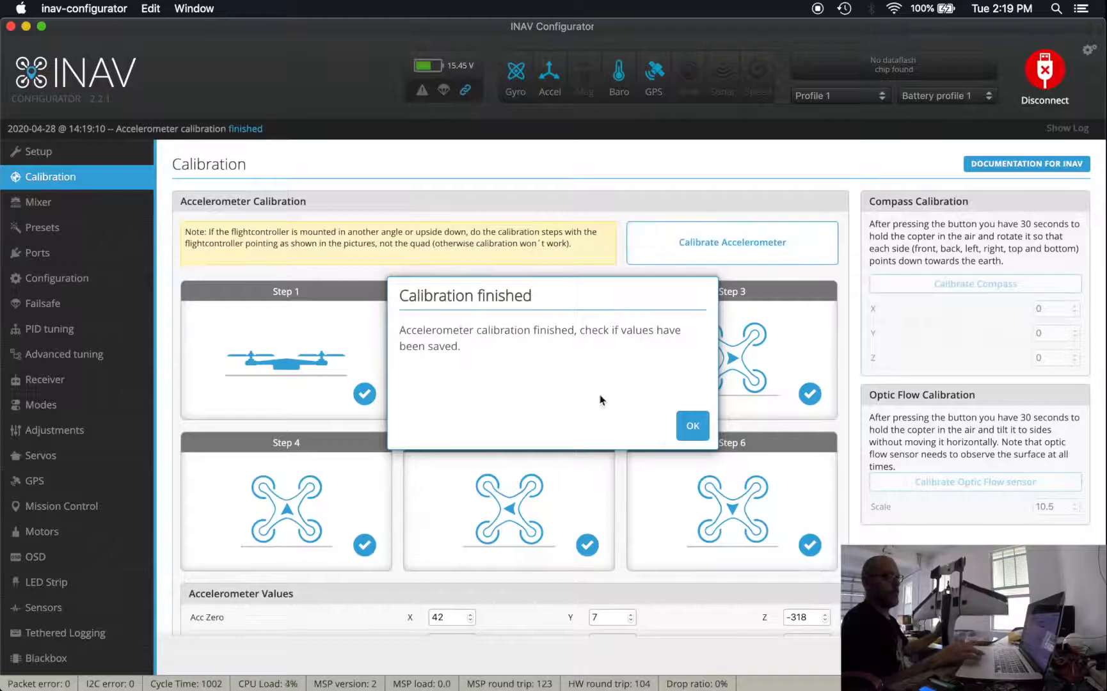
pyautogui.click(691, 428)
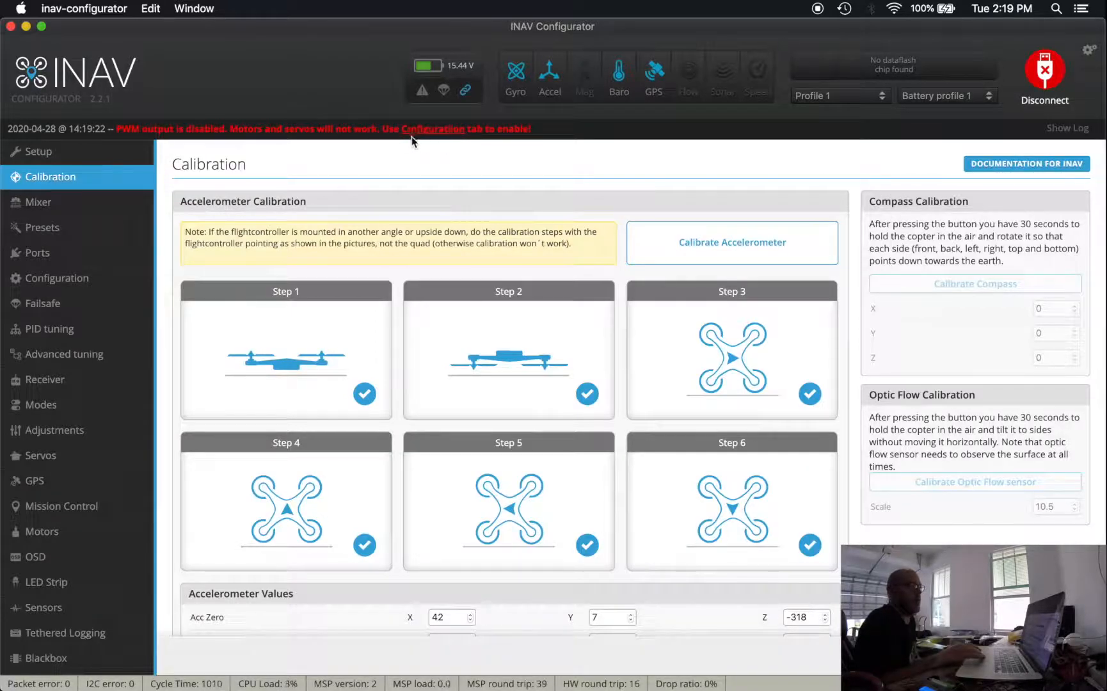
# Enable motor and servo output in the flight controller configuration, then save and reboot
pyautogui.click(47, 280)
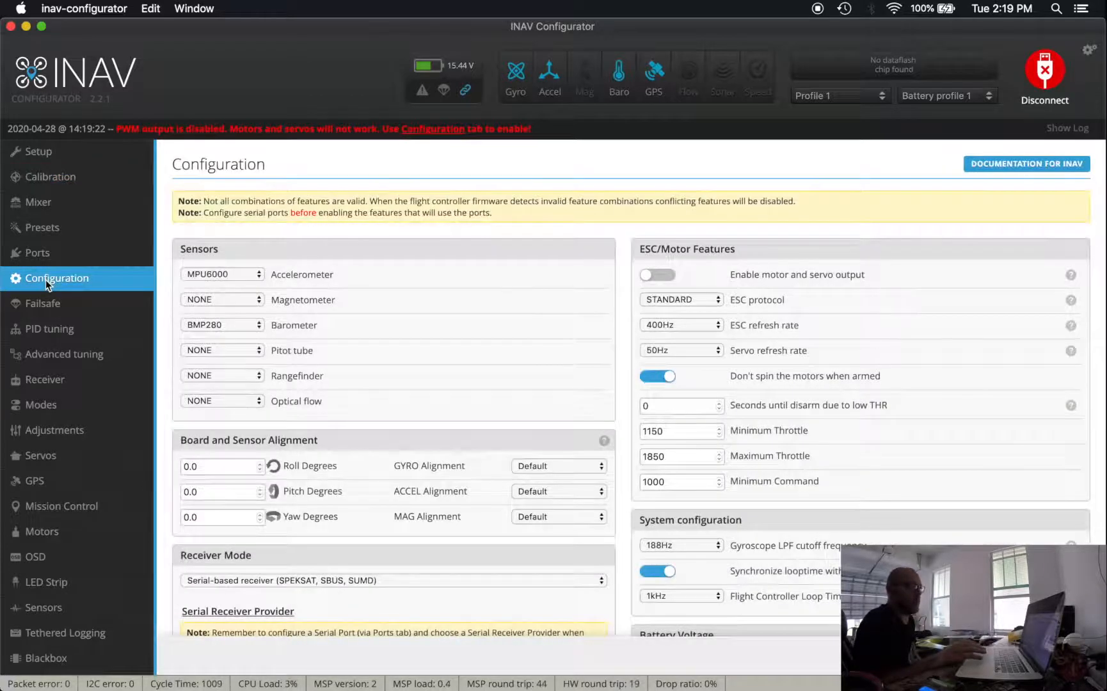
pyautogui.click(646, 276)
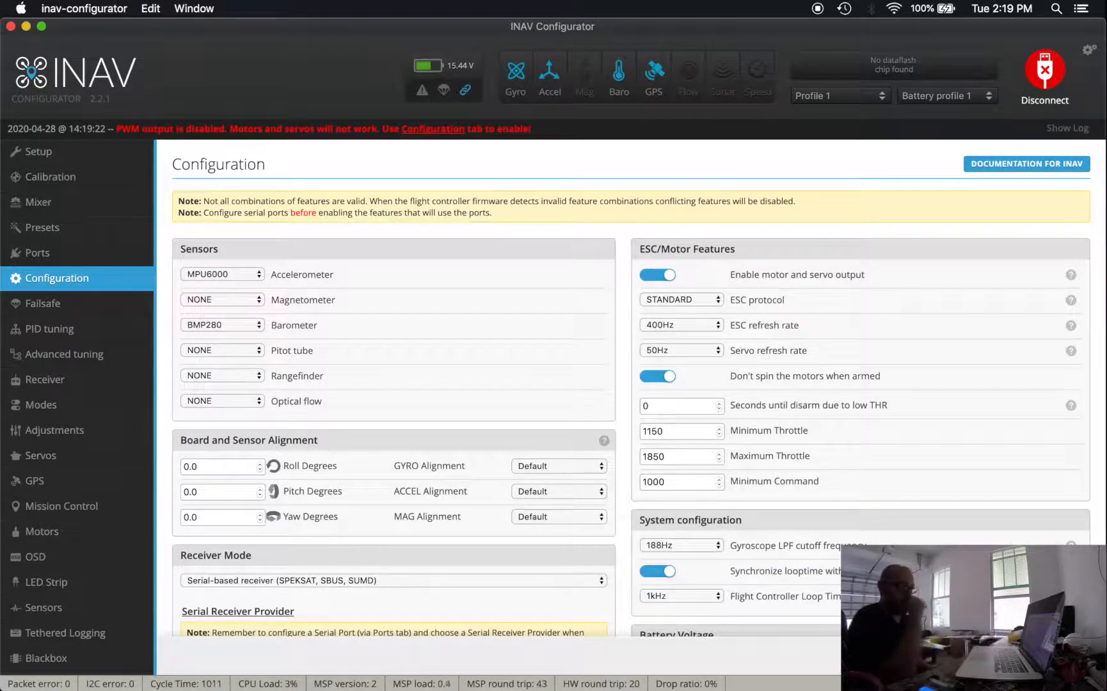
pyautogui.click(1050, 655)
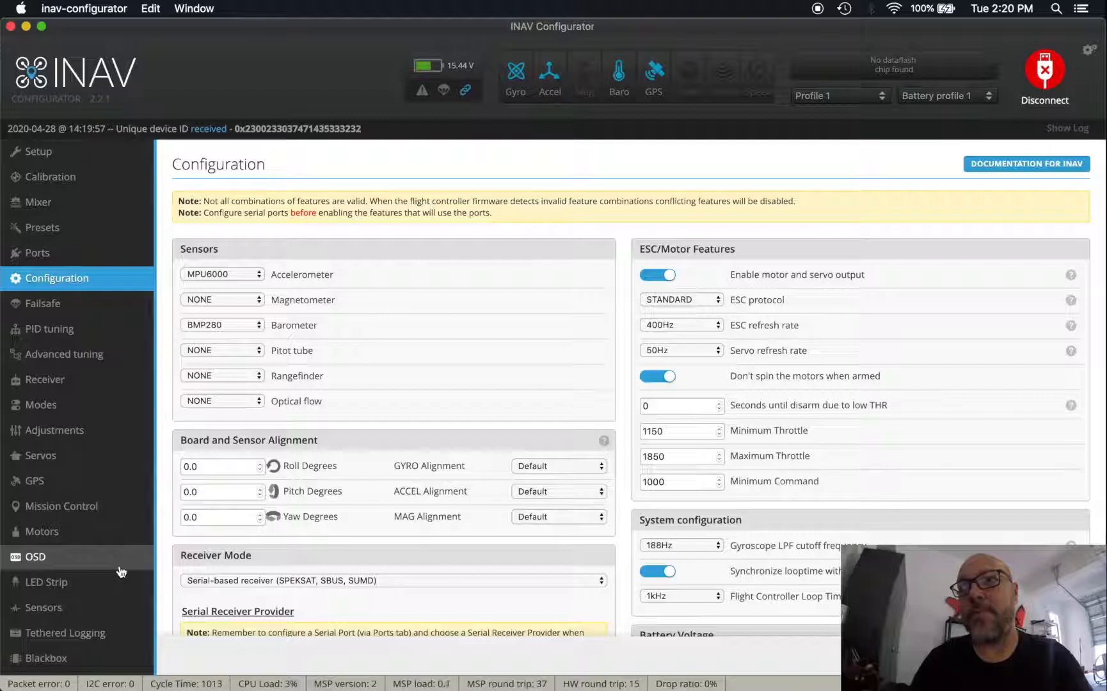
pyautogui.click(42, 402)
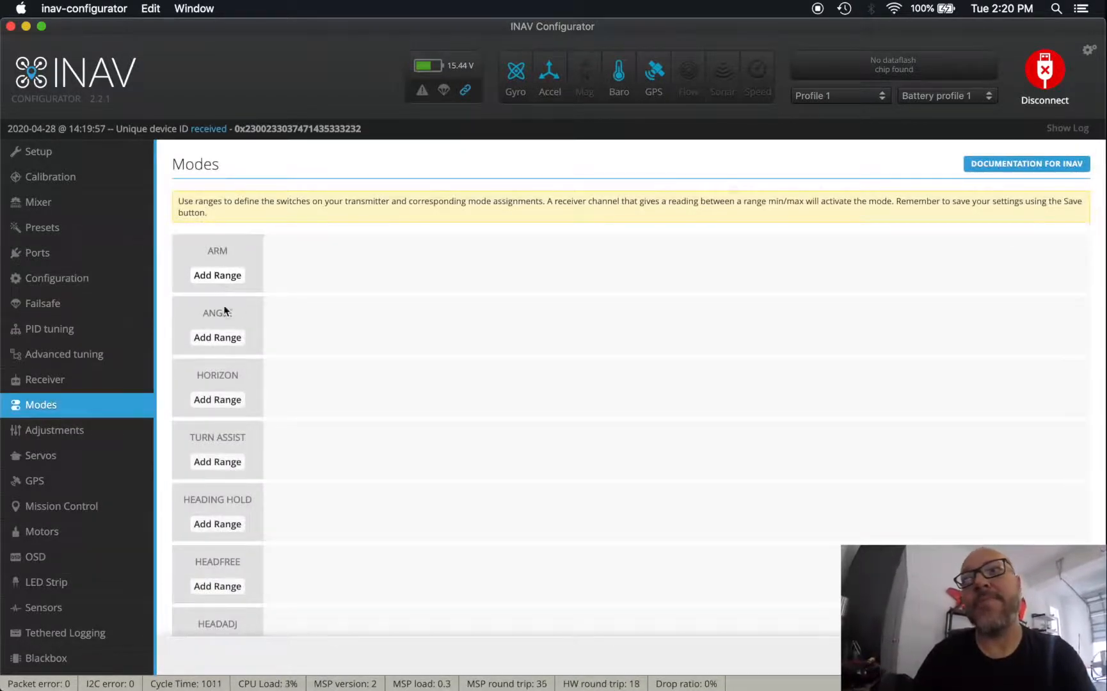
pyautogui.click(208, 403)
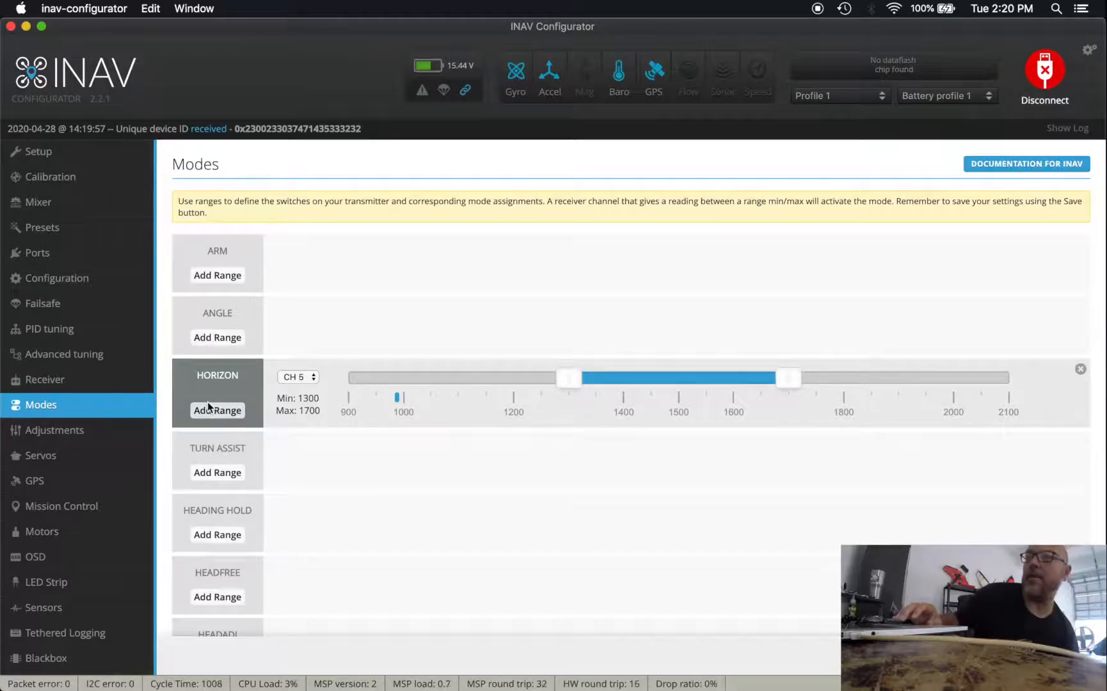
pyautogui.click(289, 378)
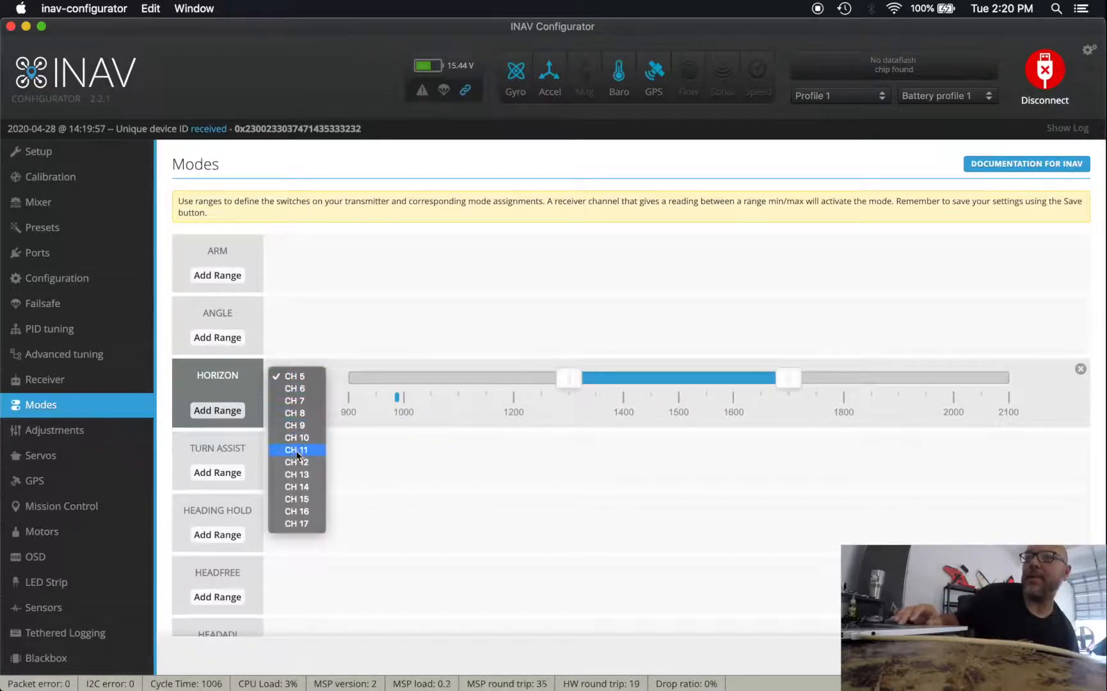
pyautogui.click(295, 425)
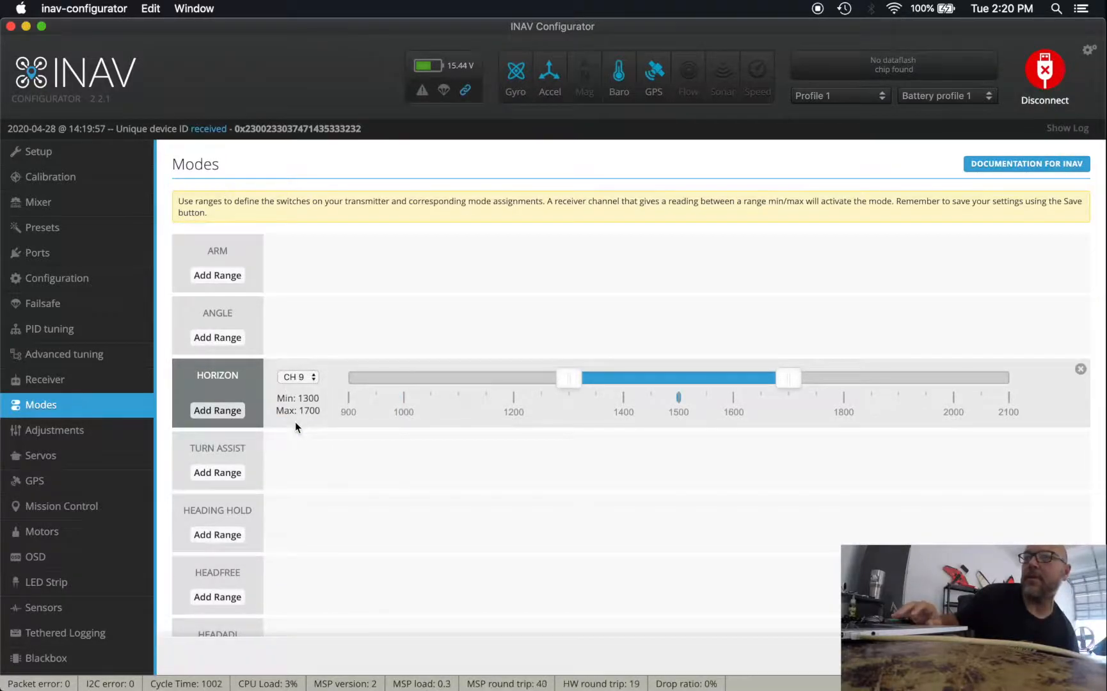
pyautogui.click(219, 412)
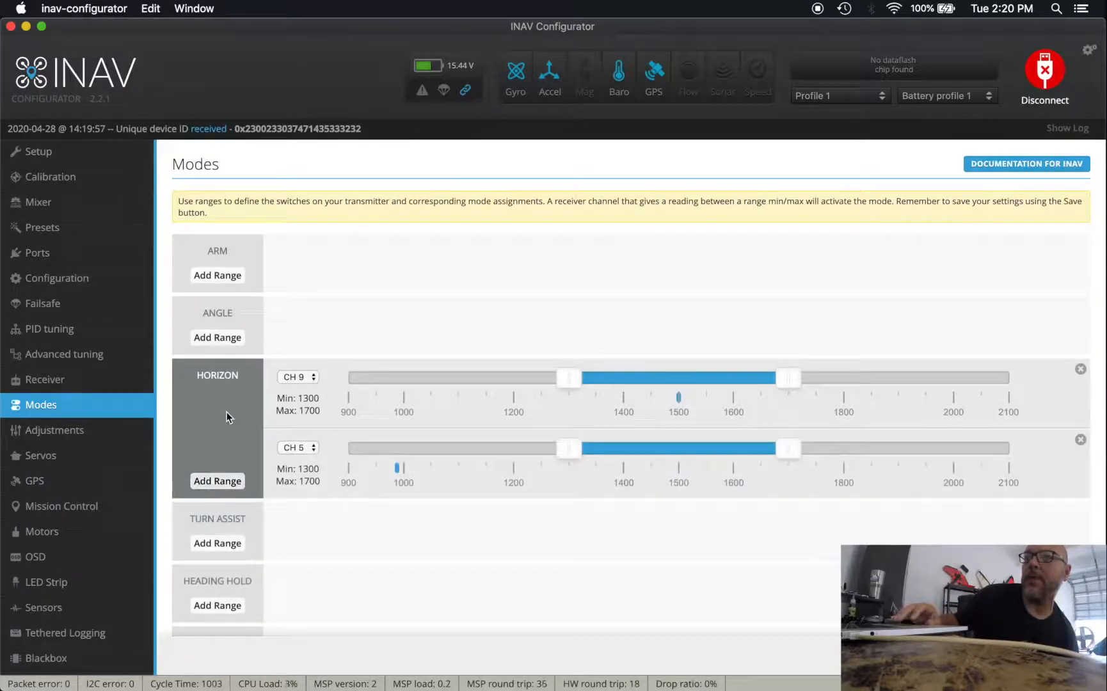
pyautogui.click(1080, 439)
pyautogui.click(1081, 368)
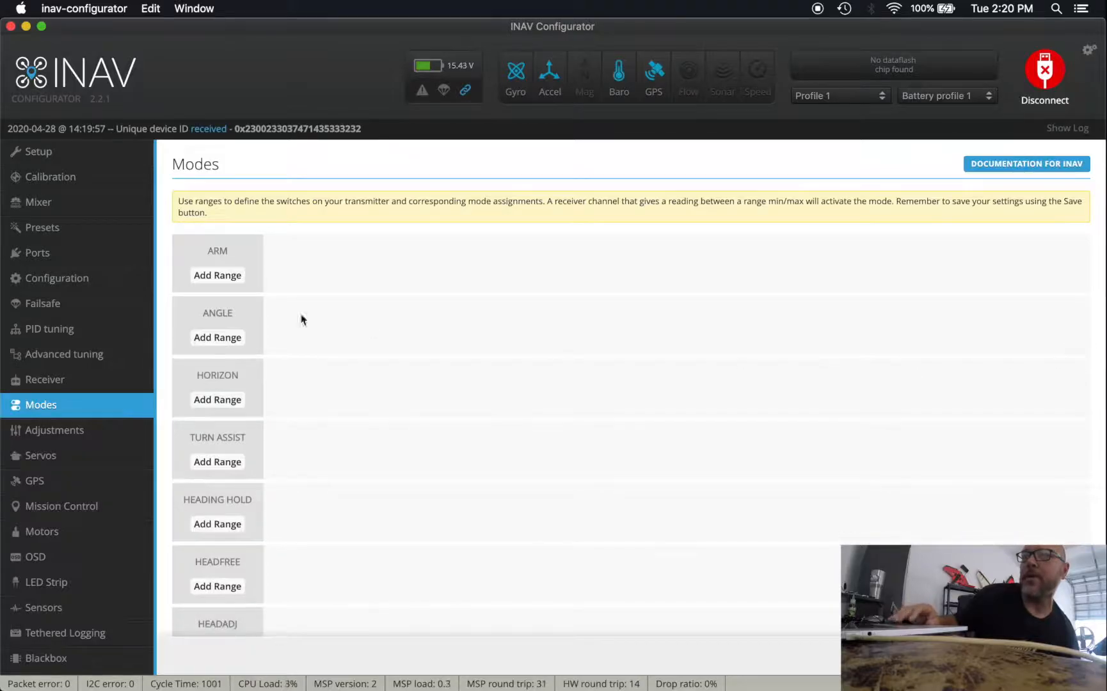
# Check the receiver channels, add a HORIZON mode range on CH 7 from 900 to 1200, and save the modes
pyautogui.click(94, 384)
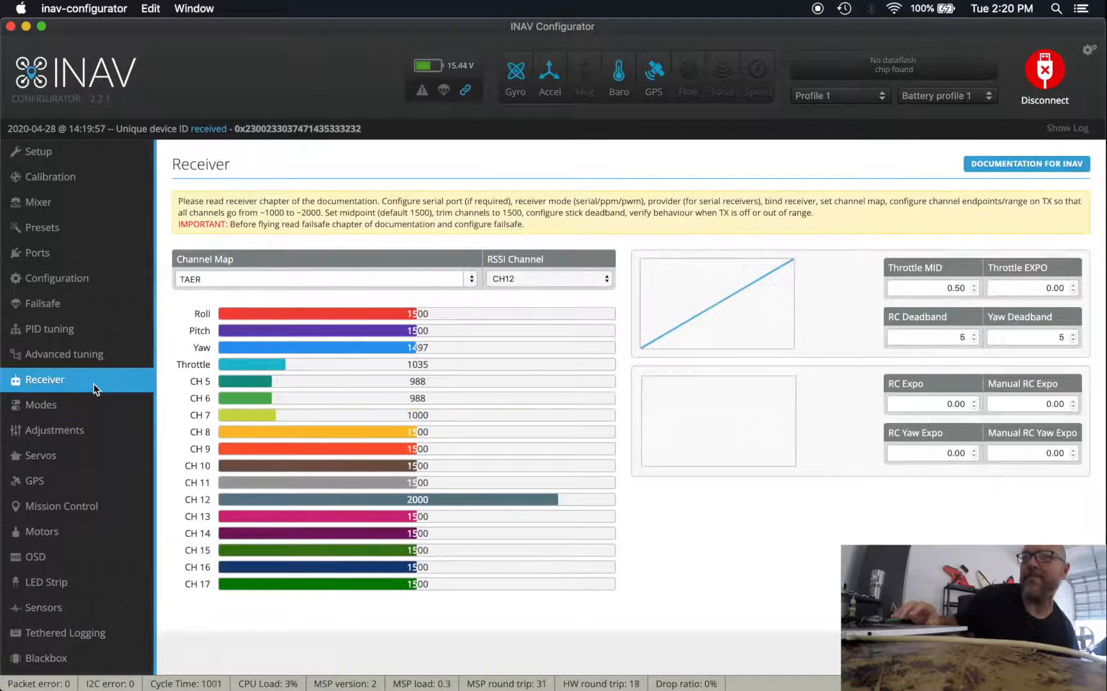
pyautogui.click(53, 404)
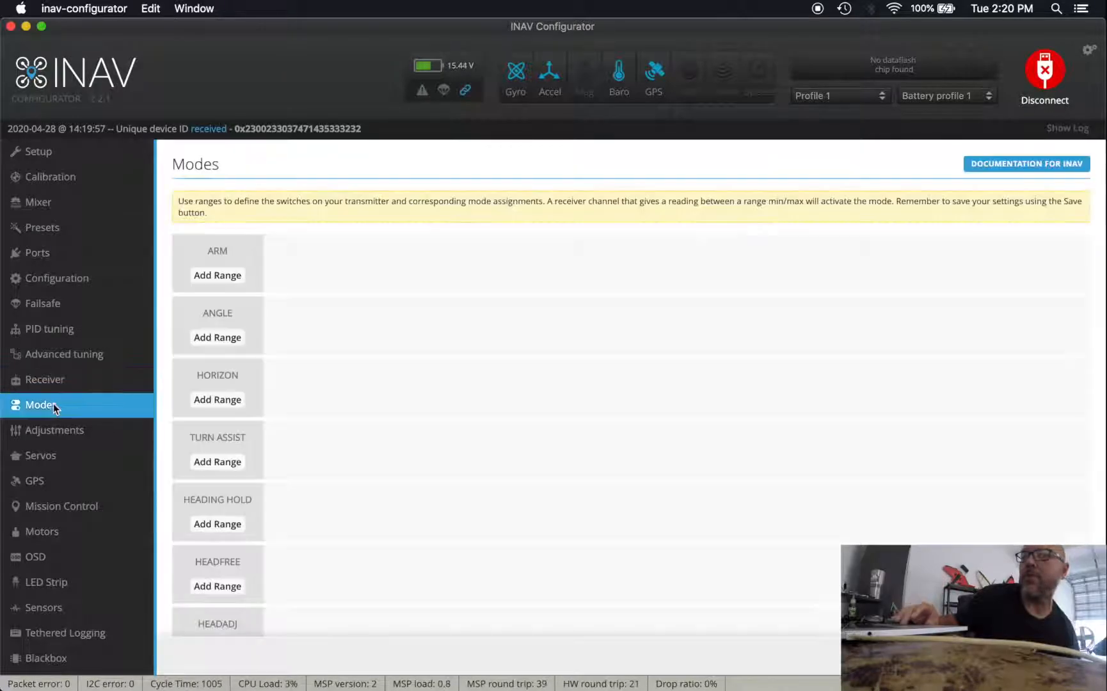
pyautogui.click(215, 398)
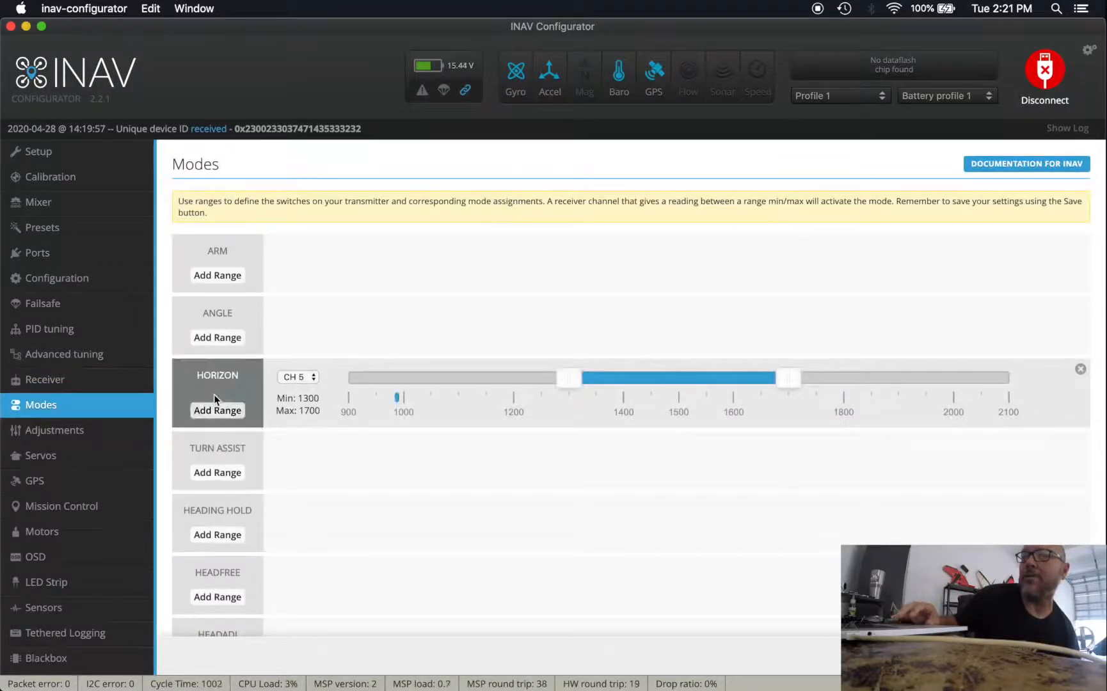
pyautogui.click(295, 379)
pyautogui.click(294, 402)
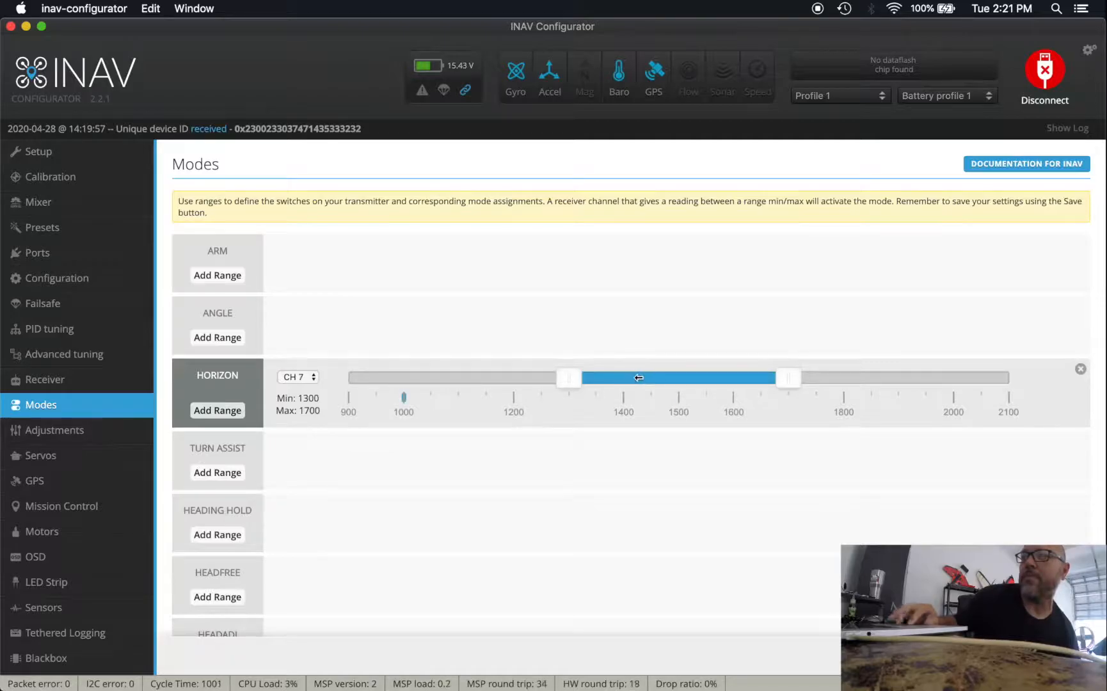
pyautogui.moveTo(638, 378); pyautogui.dragTo(335, 378)
pyautogui.moveTo(568, 383); pyautogui.dragTo(511, 384)
pyautogui.click(1067, 656)
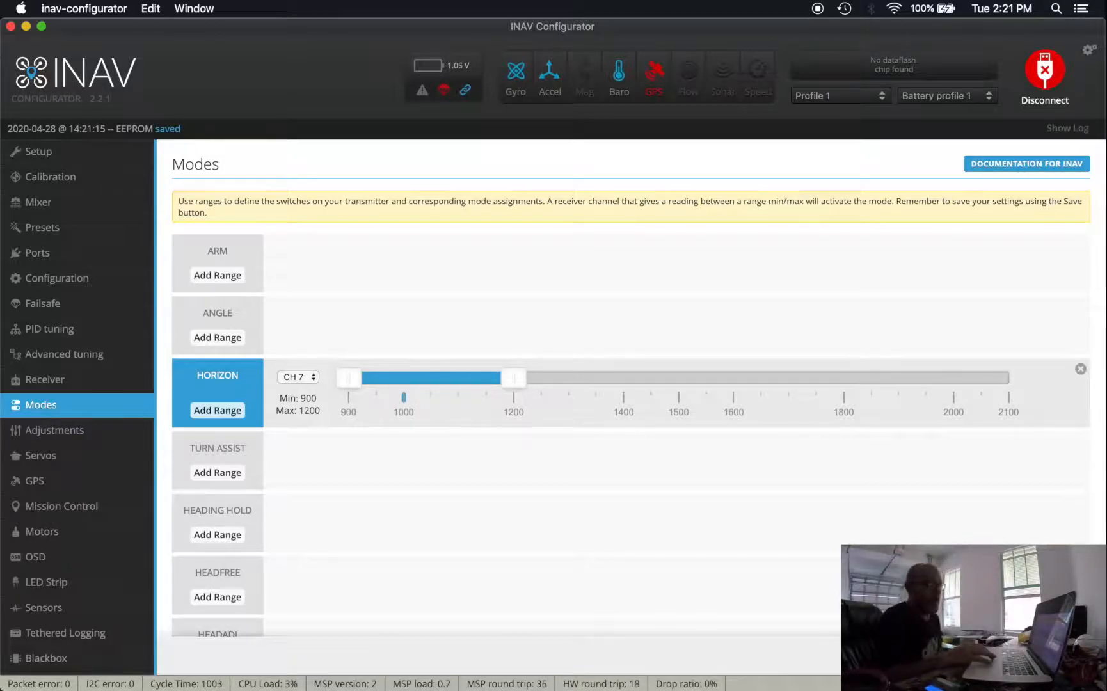
# Query the inclination limits in the CLI with "get inclination"
pyautogui.scroll(-2, 48, 634)
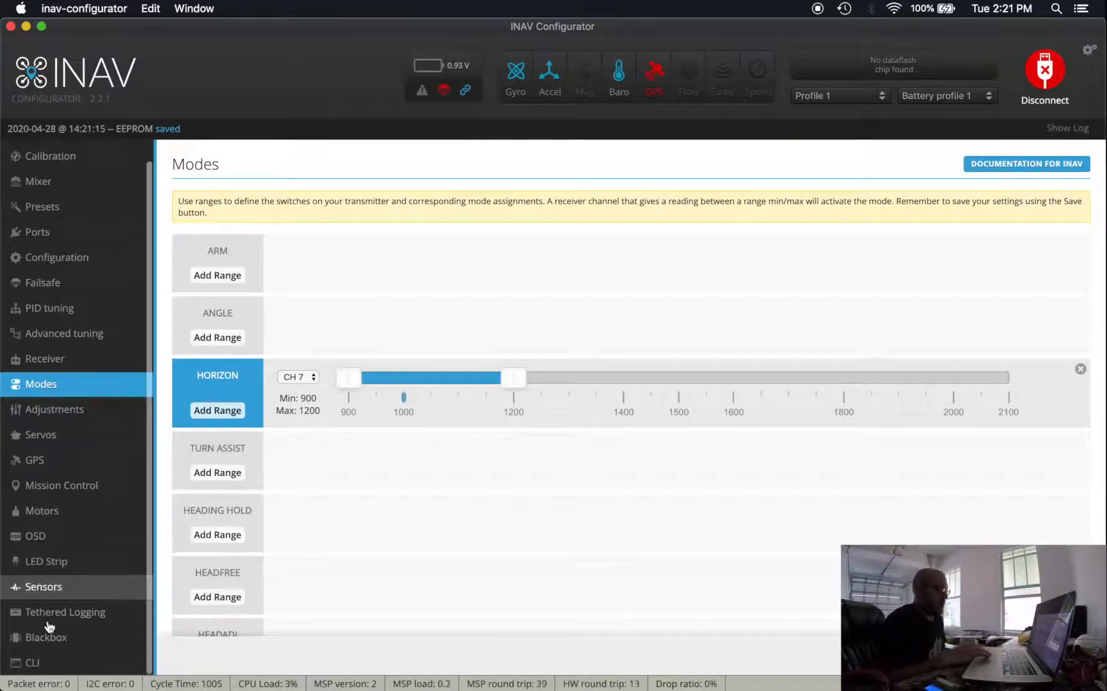
pyautogui.click(132, 664)
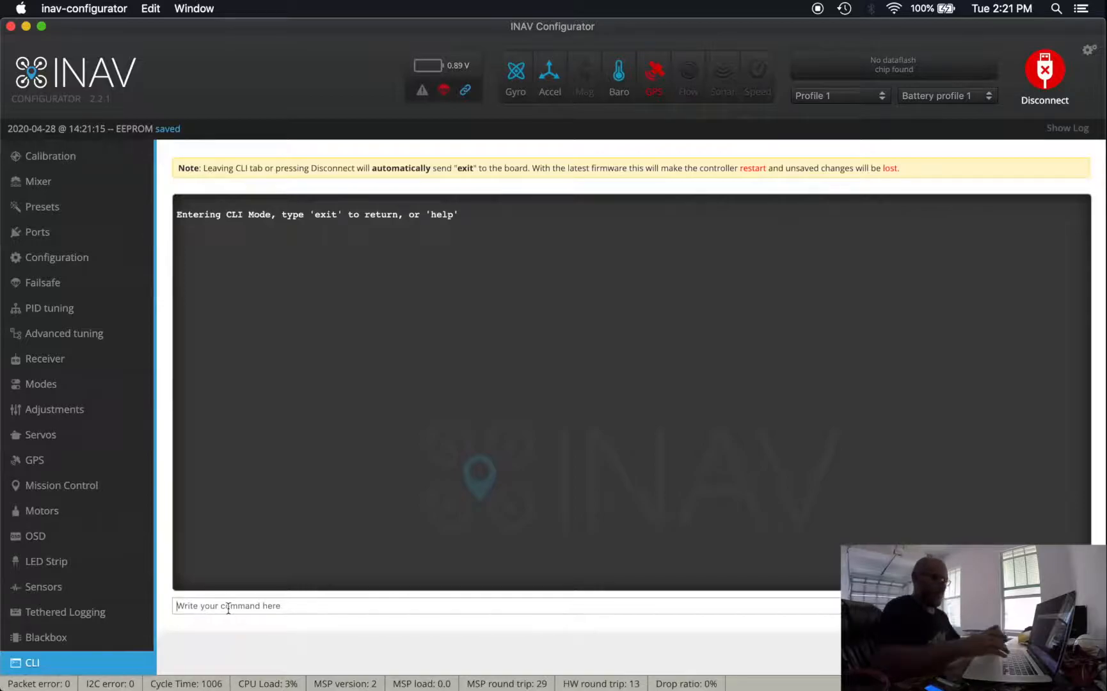
pyautogui.write('get incli')
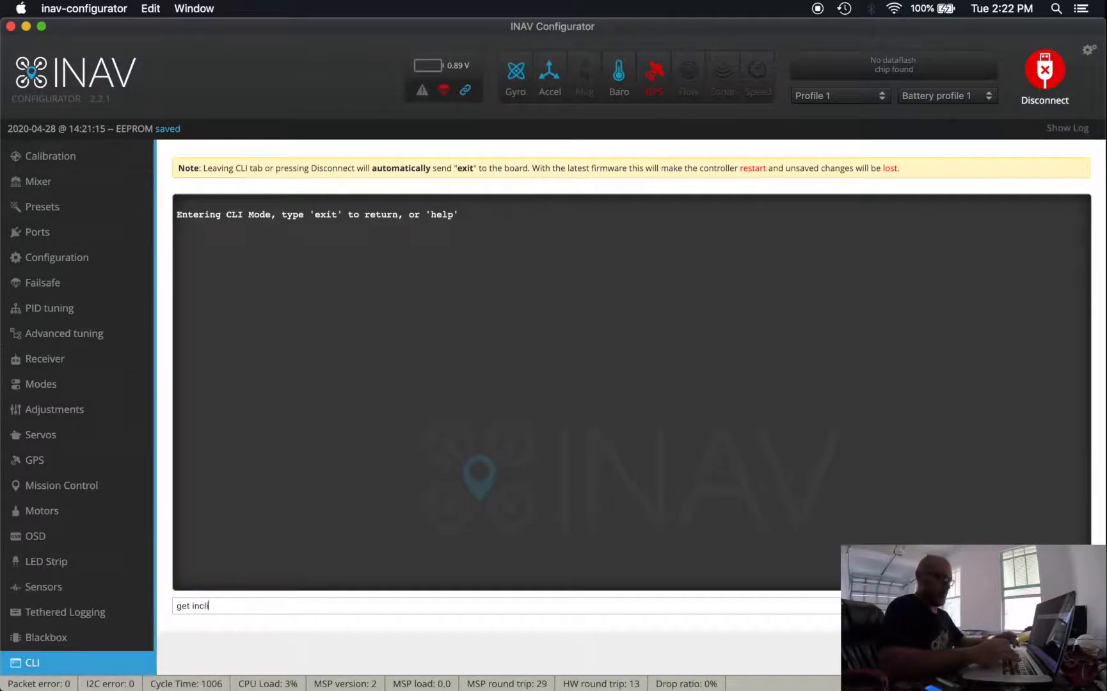
pyautogui.write('nation')
pyautogui.press('Return')
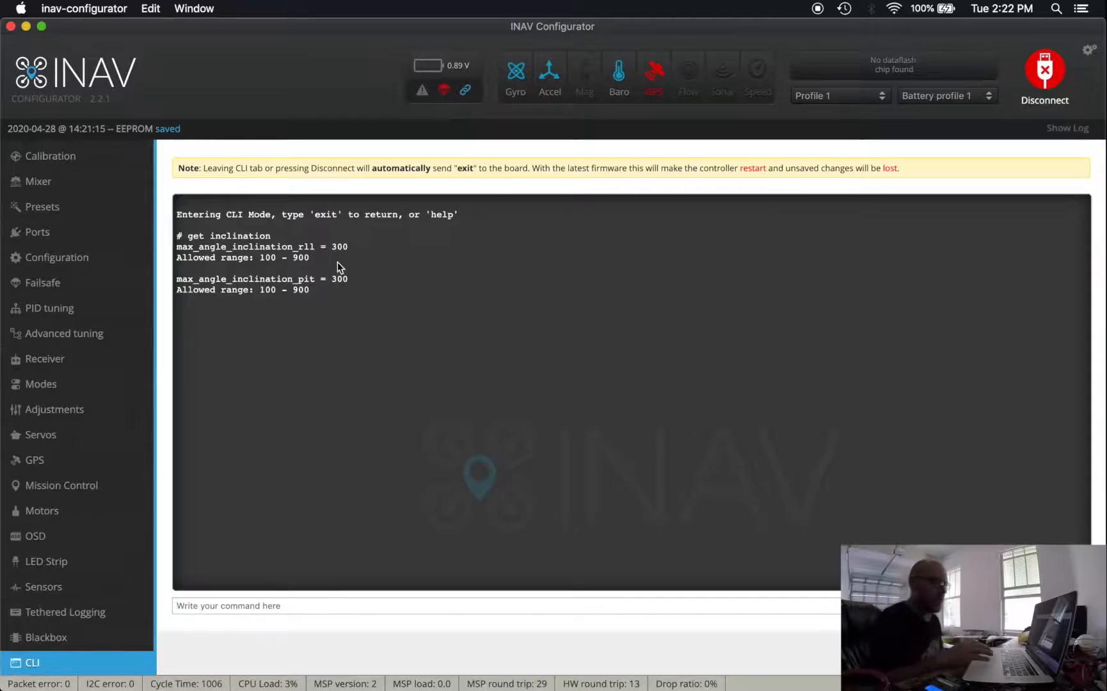
# Set max_angle_inclination_rll to 600 through the CLI, reusing the setting line from the query output
pyautogui.doubleClick(231, 246)
pyautogui.tripleClick(231, 246)
pyautogui.press('super+c')
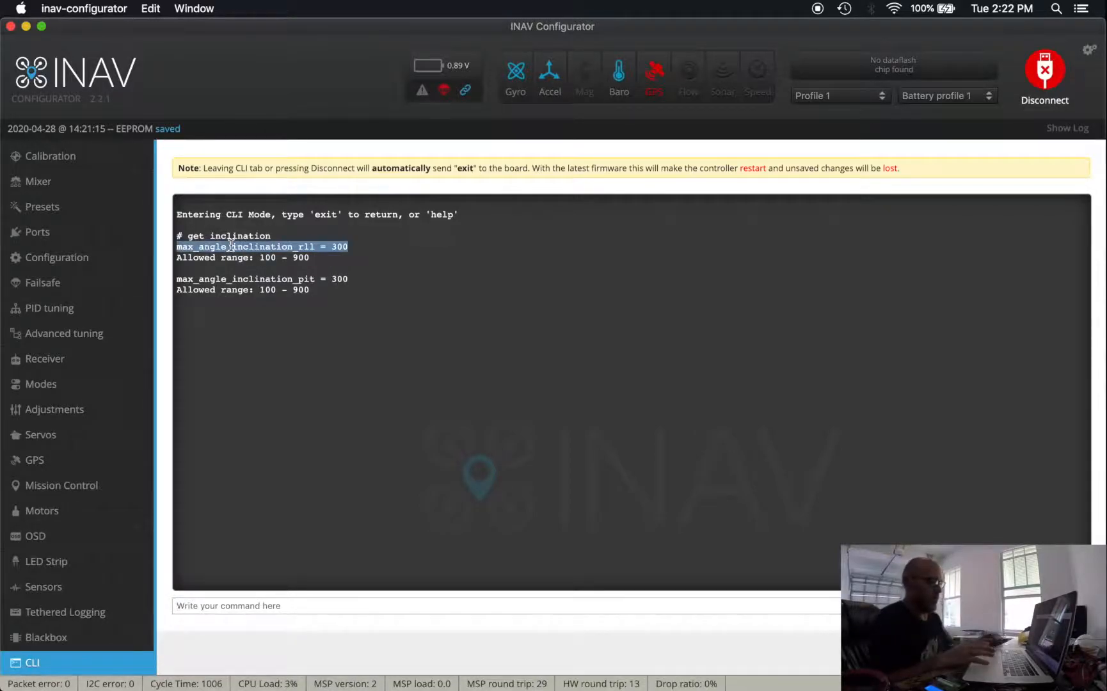
pyautogui.click(197, 604)
pyautogui.write('set')
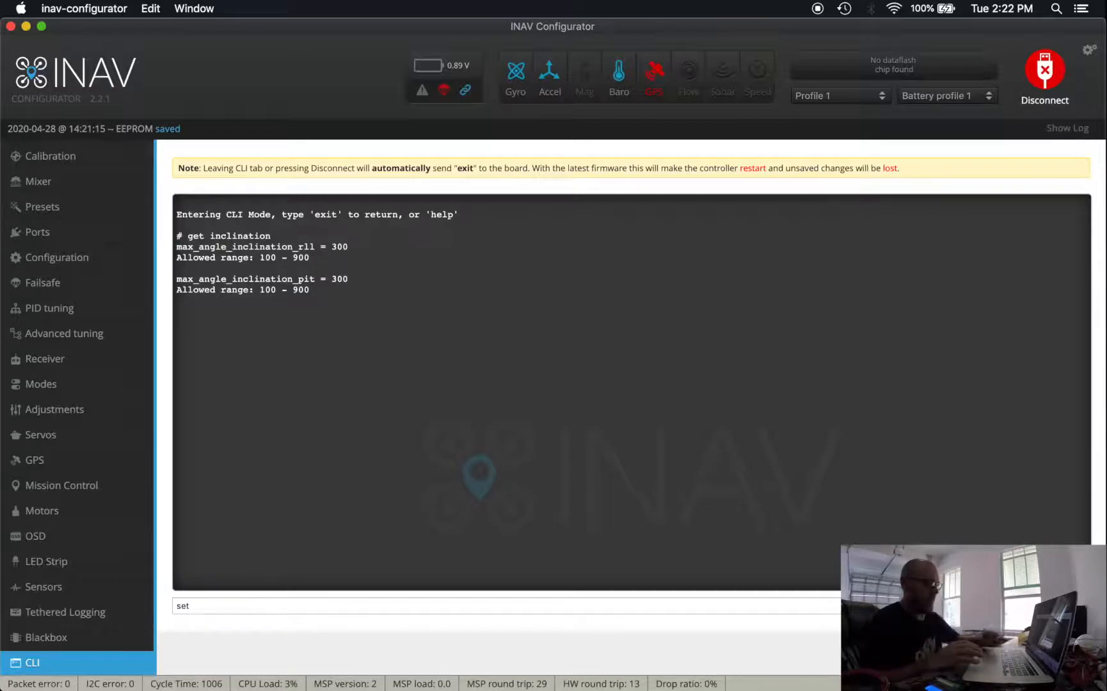
pyautogui.press('super+v')
pyautogui.press('BackSpace')
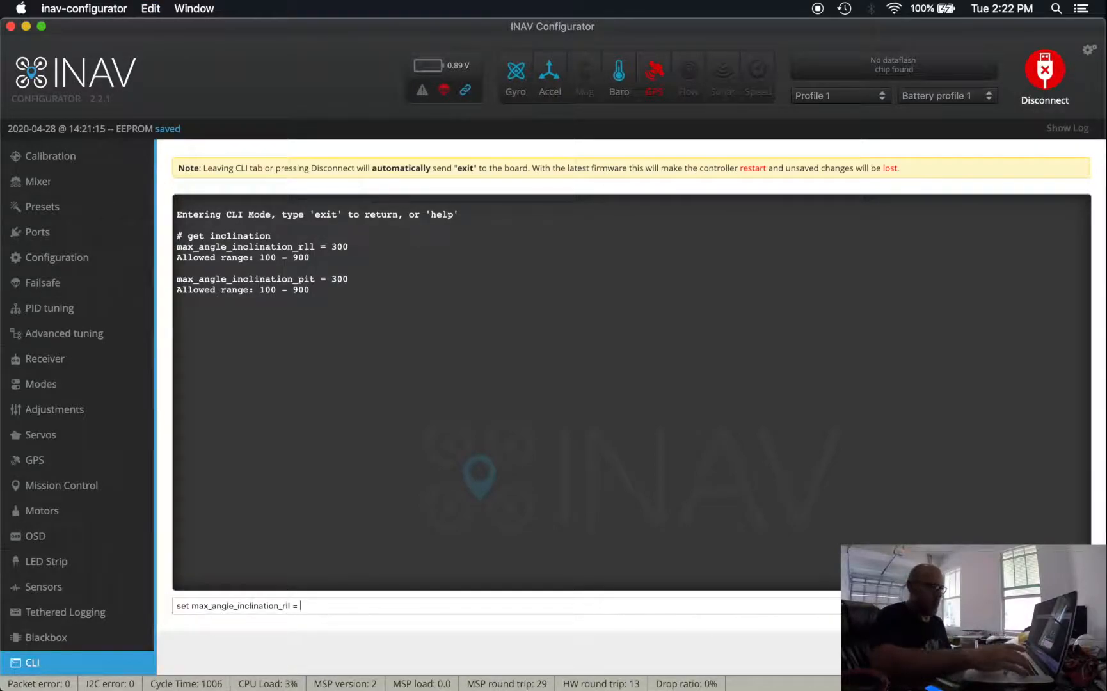
pyautogui.write('600')
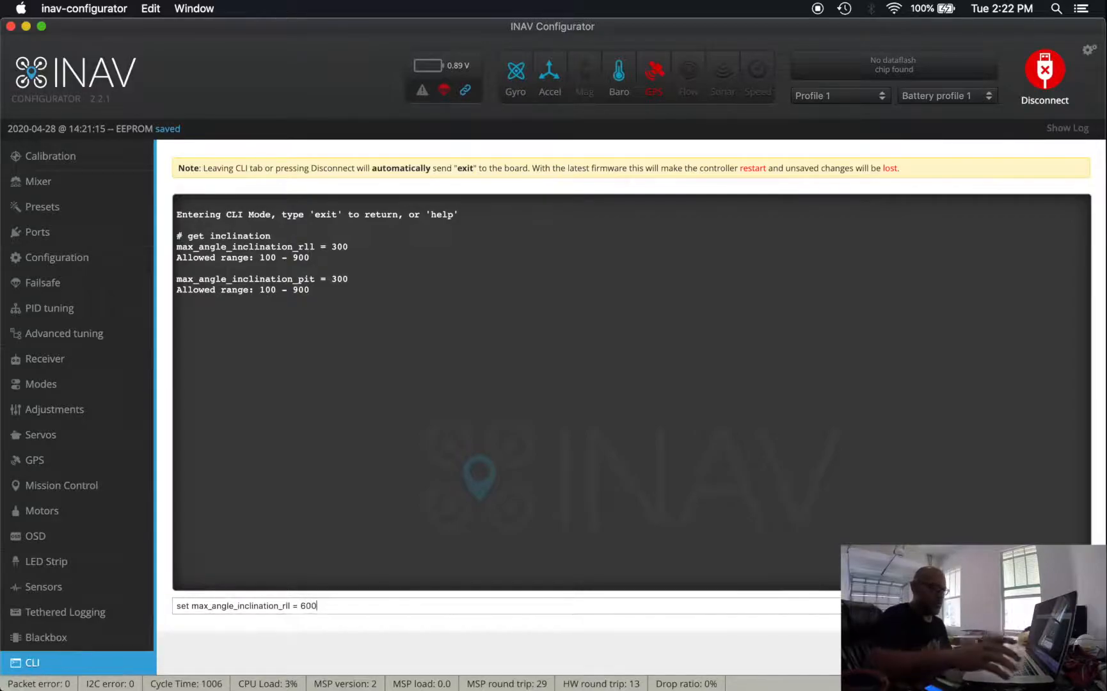
pyautogui.press('Return')
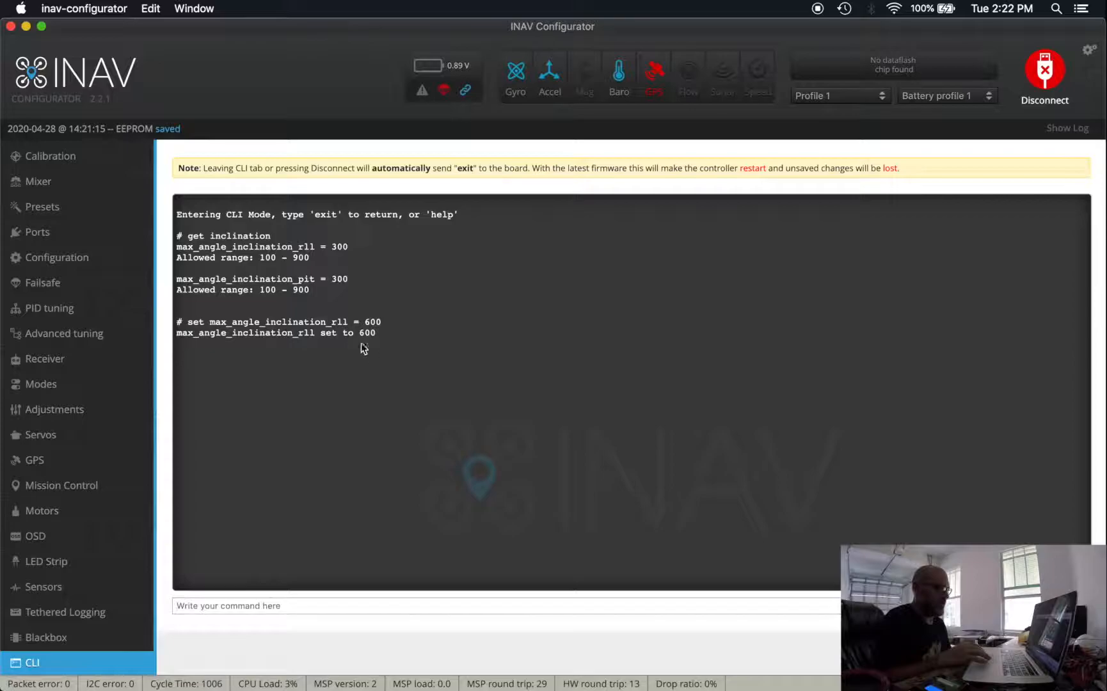
# Set max_angle_inclination_pit to 600 through the CLI and save the configuration to the flight controller
pyautogui.tripleClick(230, 280)
pyautogui.press('super+c')
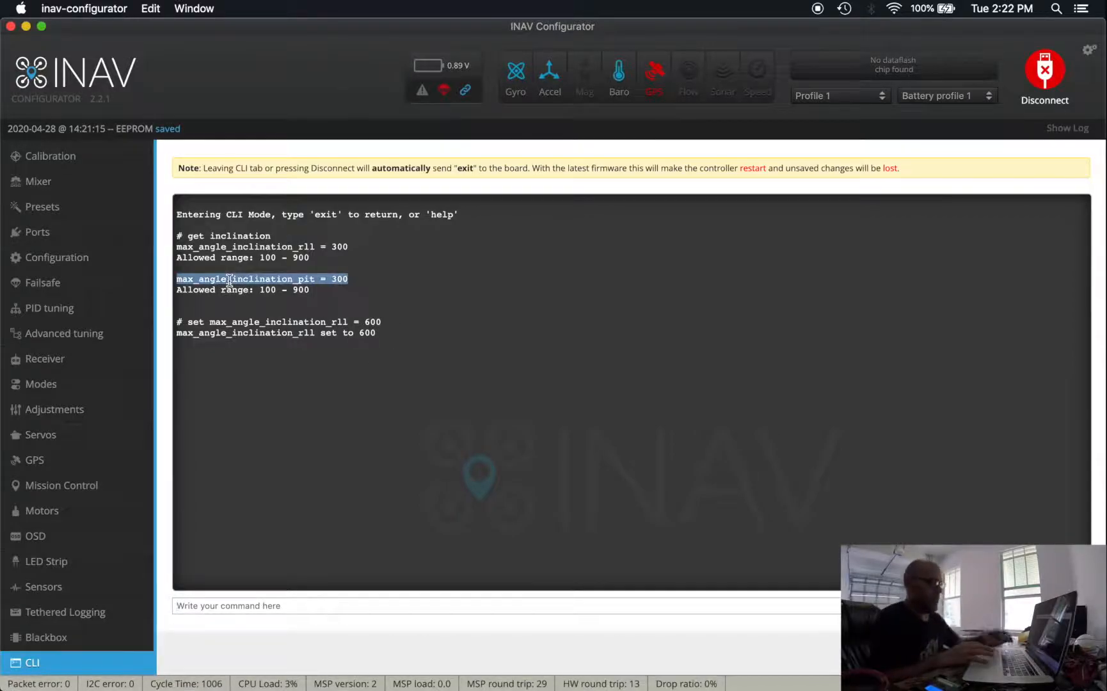
pyautogui.click(215, 604)
pyautogui.write('s')
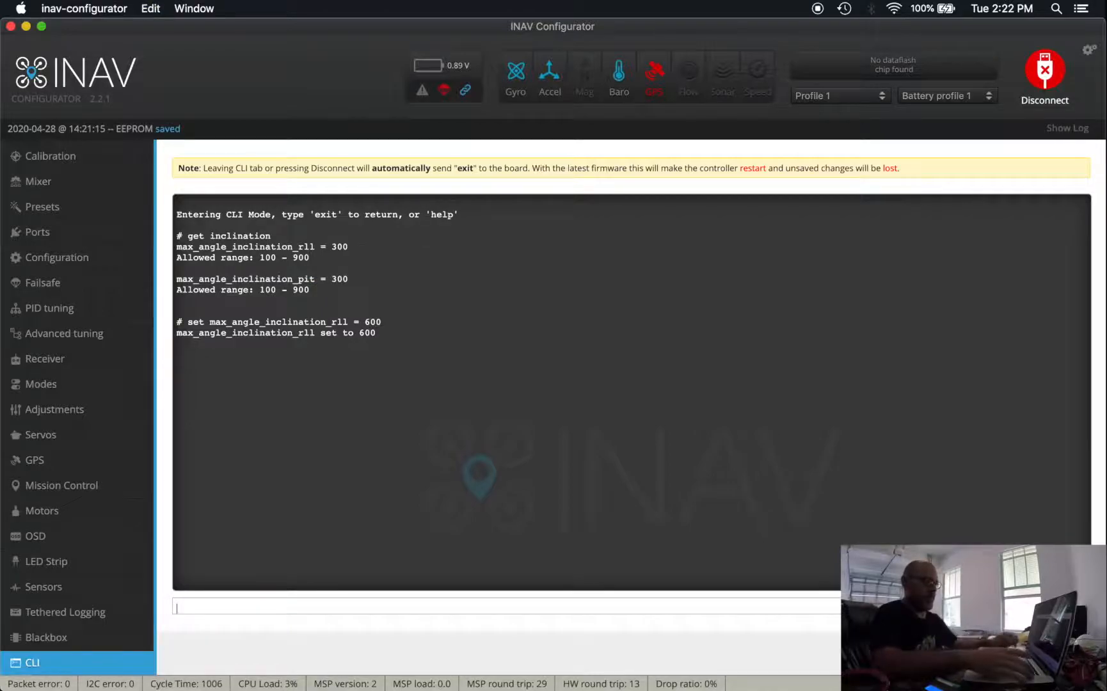
pyautogui.write('set')
pyautogui.press('super+v')
pyautogui.press('BackSpace')
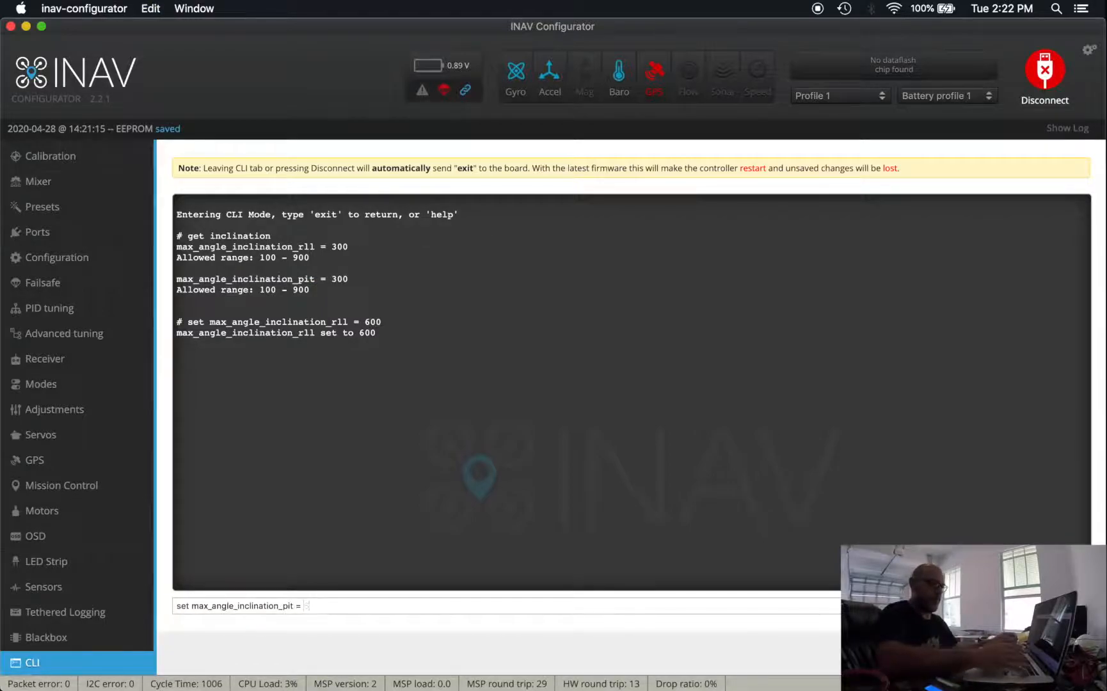
pyautogui.press('Return')
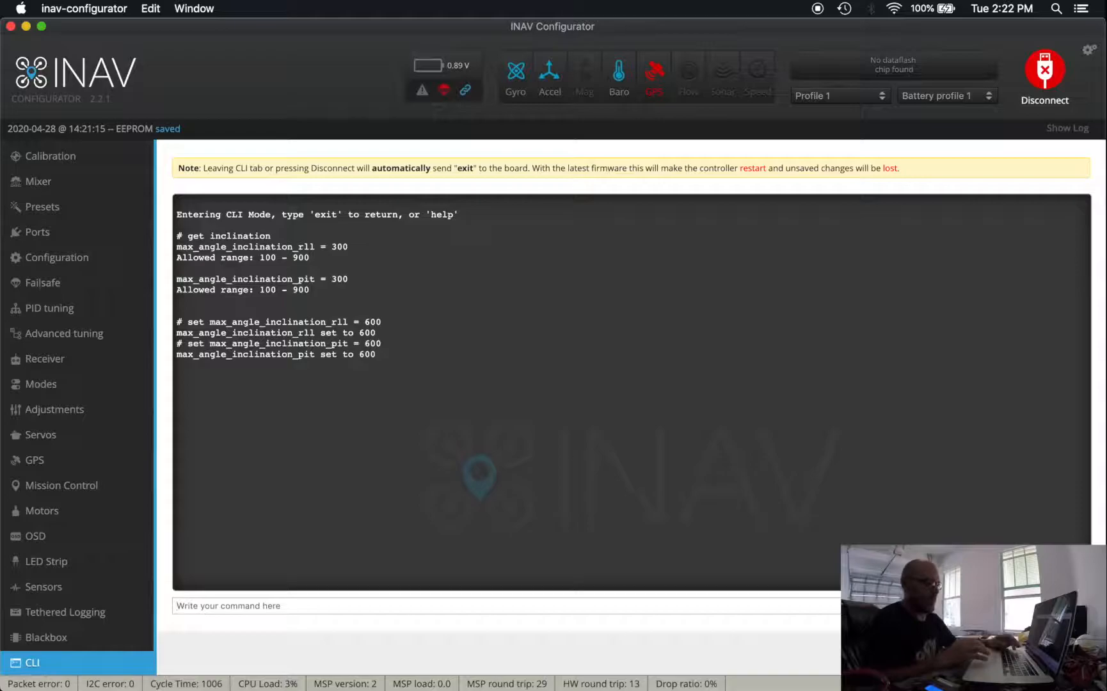
pyautogui.write('save')
pyautogui.press('Return')
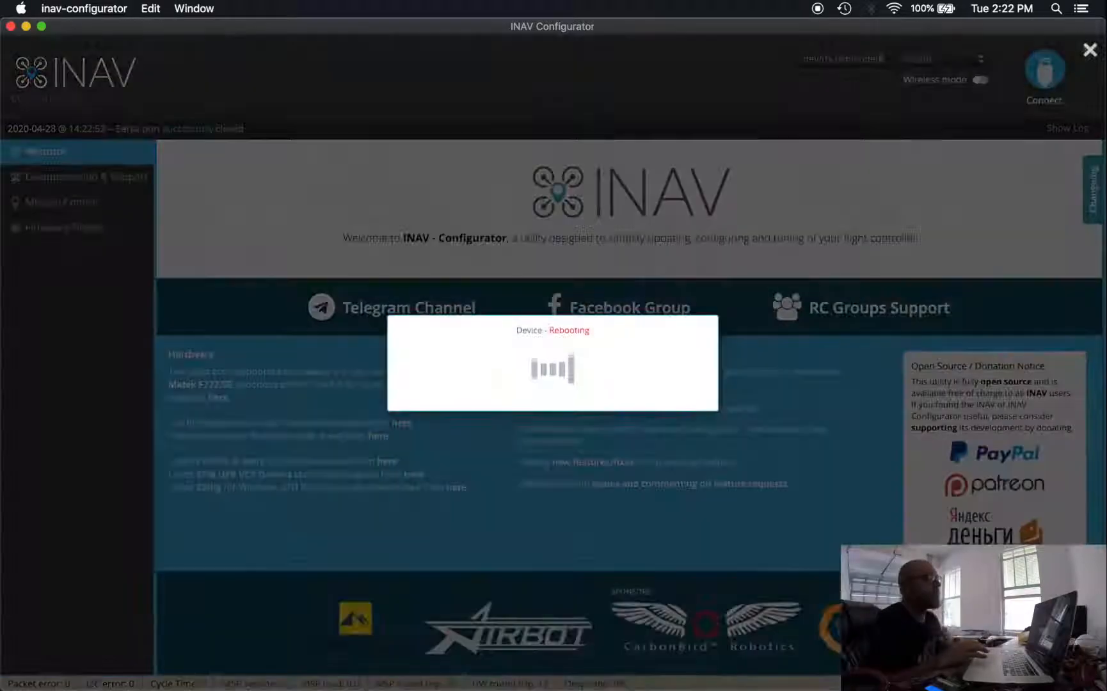